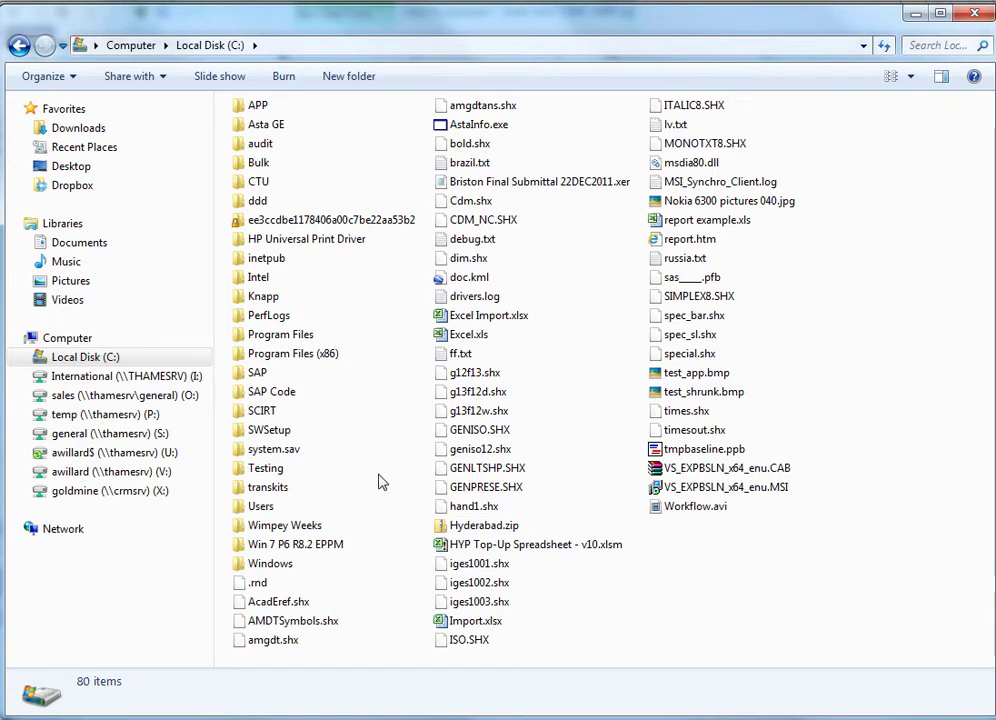
# - Browse to Program Files (x86)\Asta\Asta Powerproject\AddIns, check for the SDEF Export.vba file, and close the folder window
pyautogui.doubleClick(275, 355)
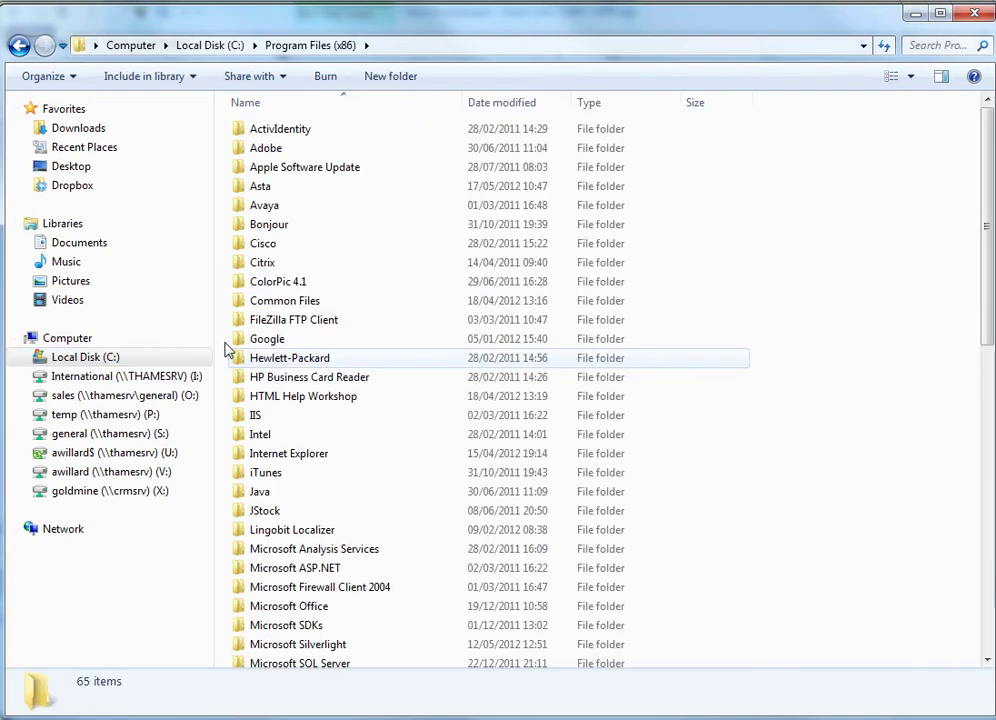
pyautogui.doubleClick(262, 187)
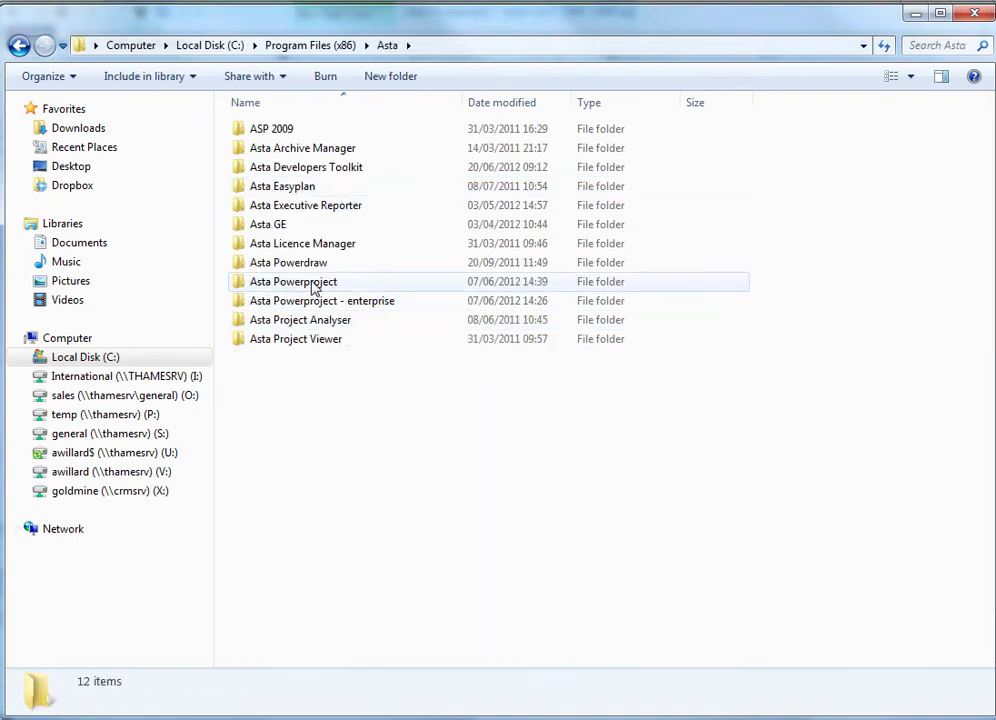
pyautogui.doubleClick(312, 287)
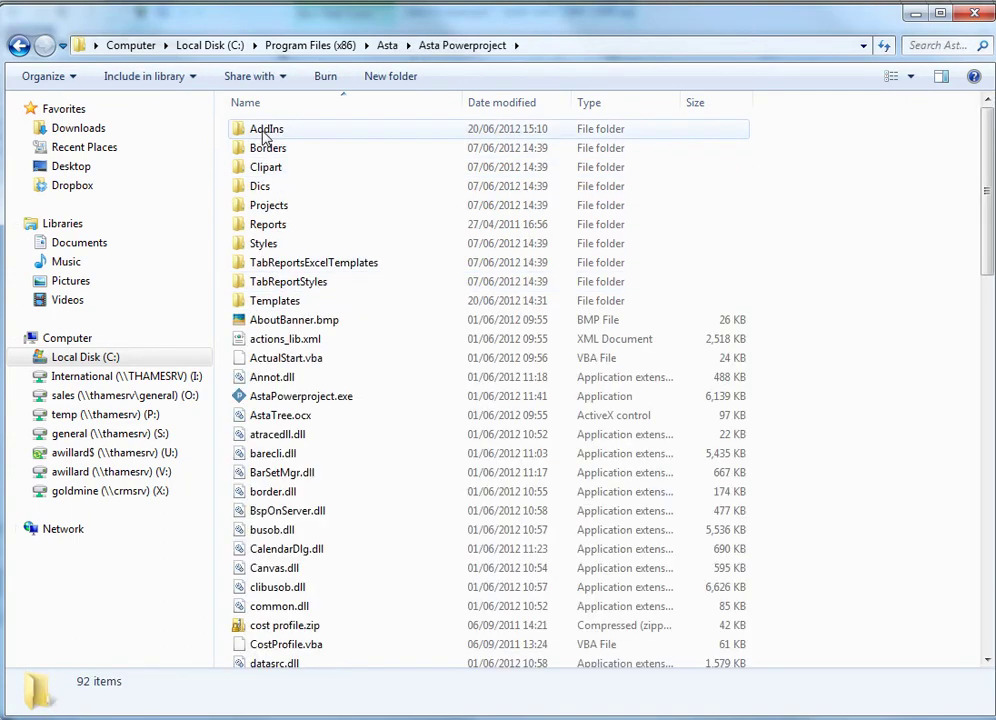
pyautogui.doubleClick(266, 131)
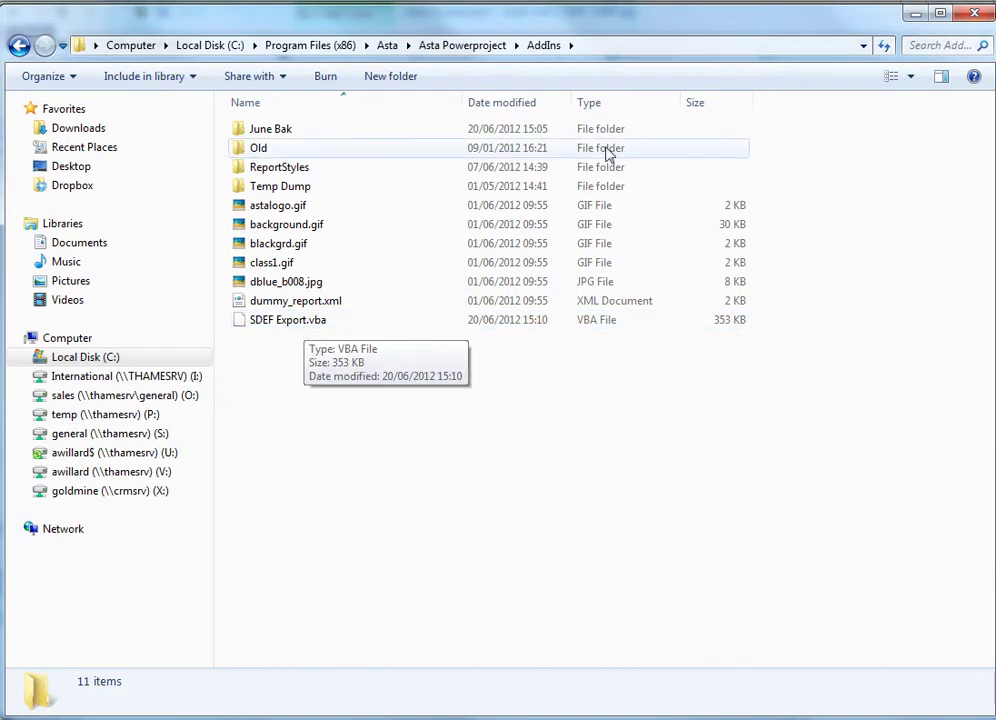
pyautogui.click(972, 15)
pyautogui.click(971, 14)
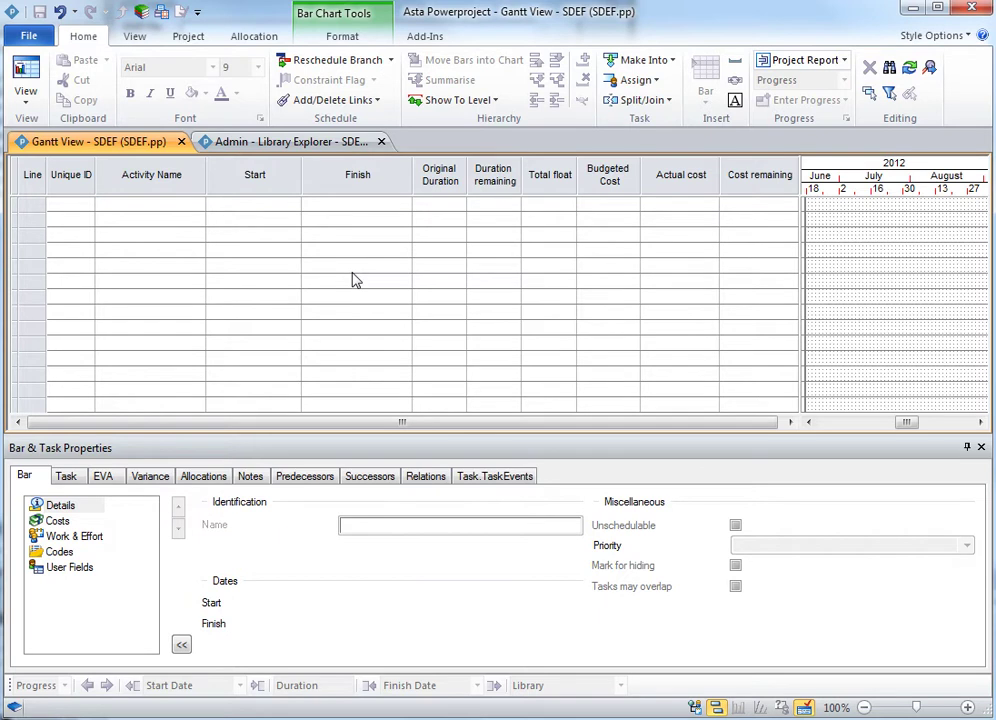
# - Customise the ribbon by adding the modSDEF.CreateSDEF macro to the Data group of the Project tab
pyautogui.rightClick(208, 10)
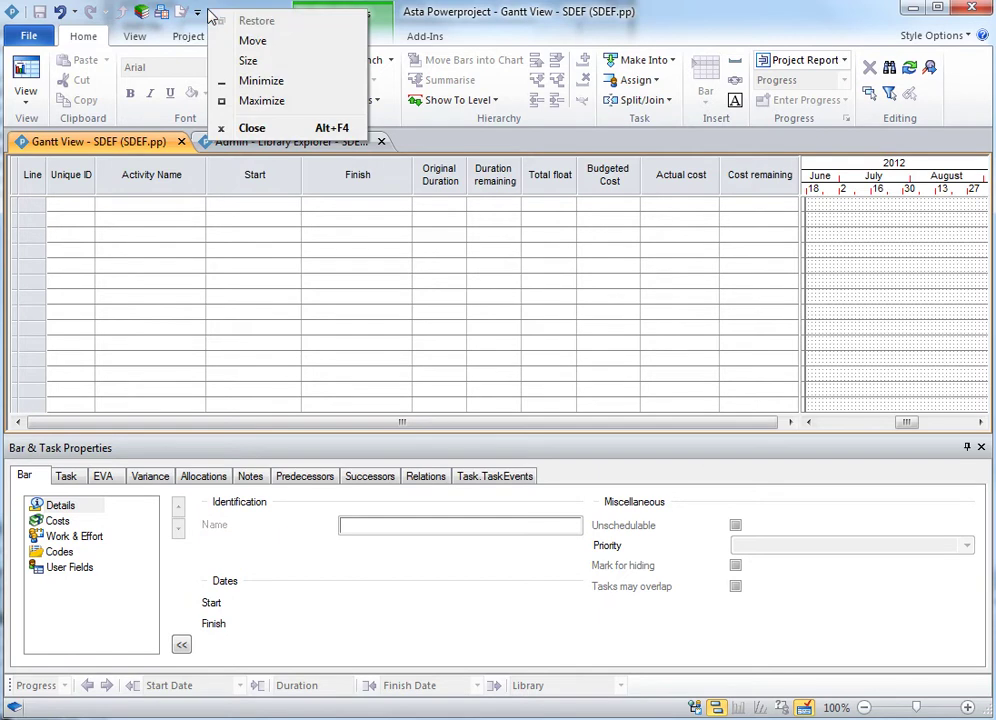
pyautogui.rightClick(204, 25)
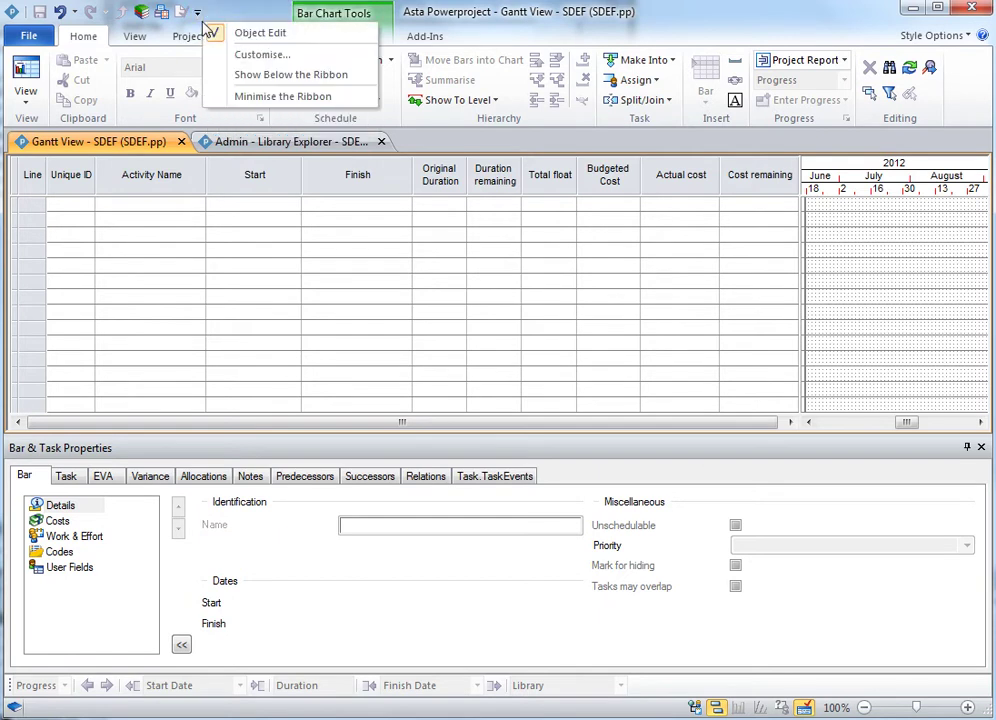
pyautogui.click(237, 55)
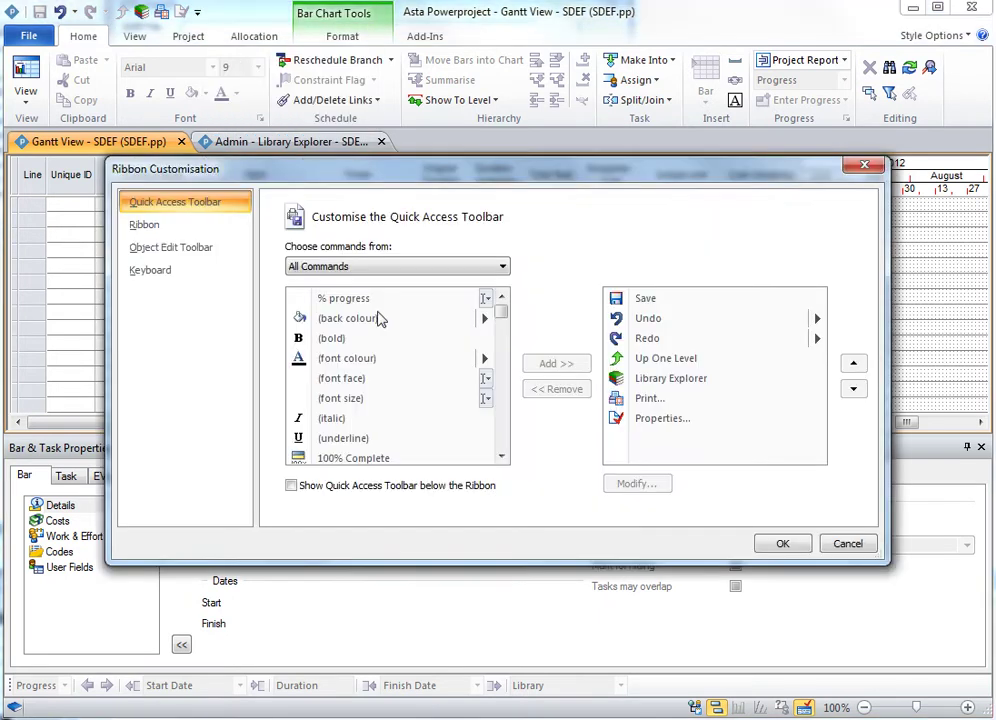
pyautogui.click(150, 226)
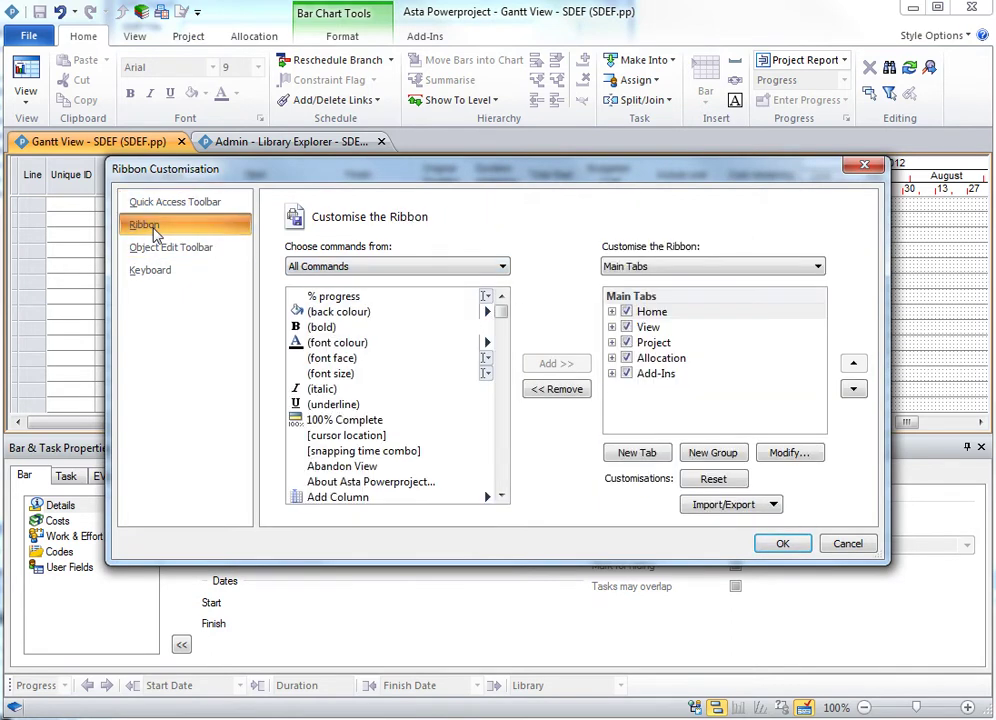
pyautogui.click(612, 342)
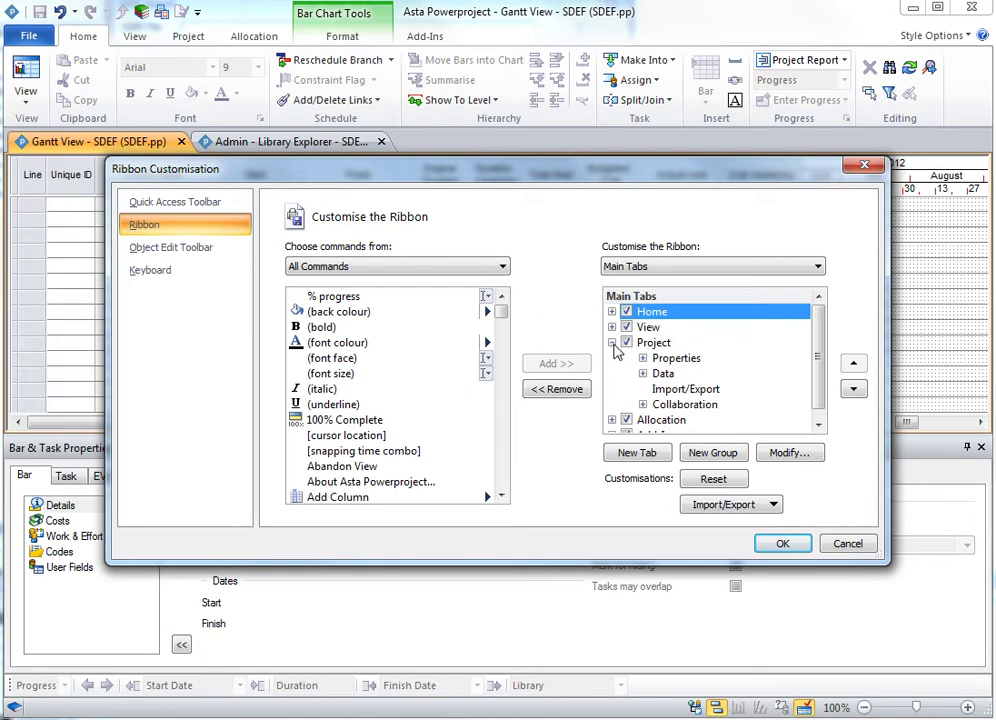
pyautogui.click(655, 374)
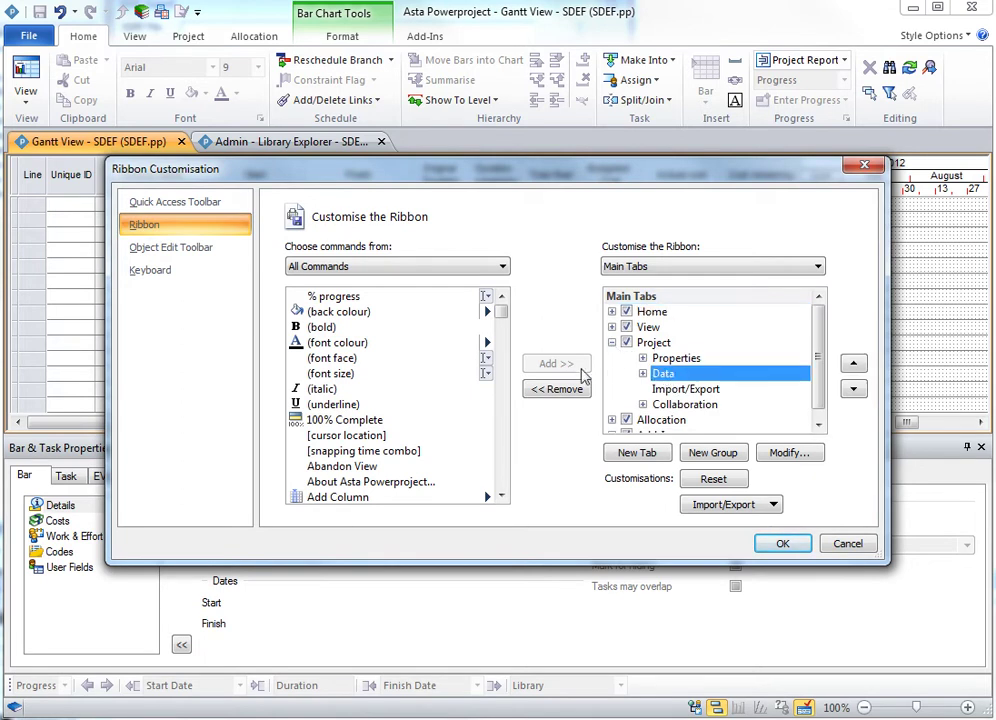
pyautogui.click(352, 268)
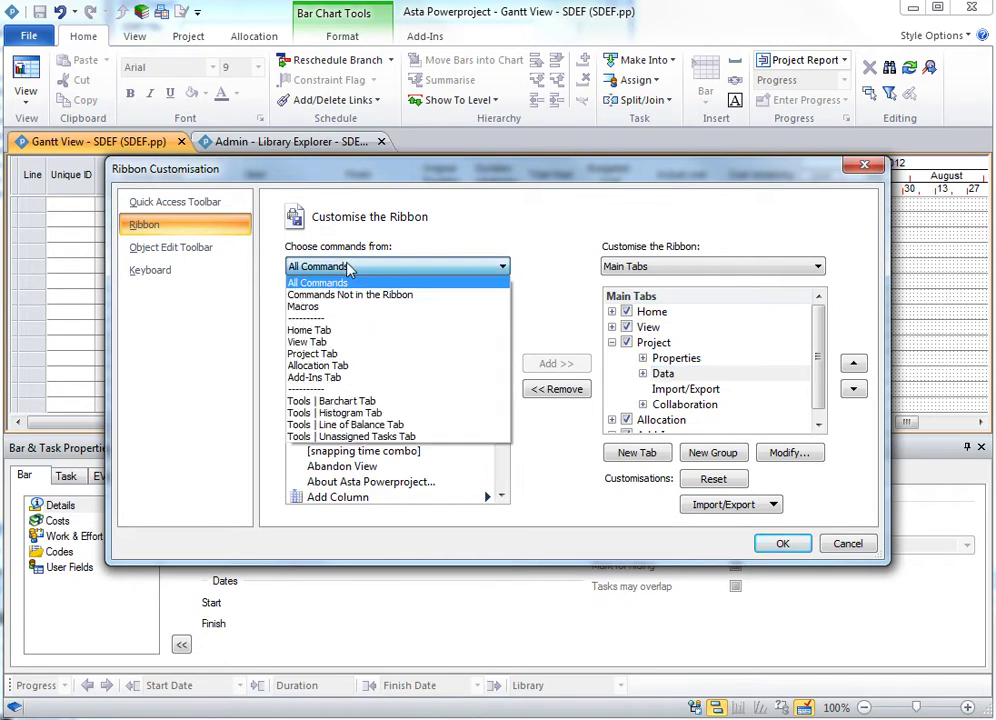
pyautogui.click(334, 309)
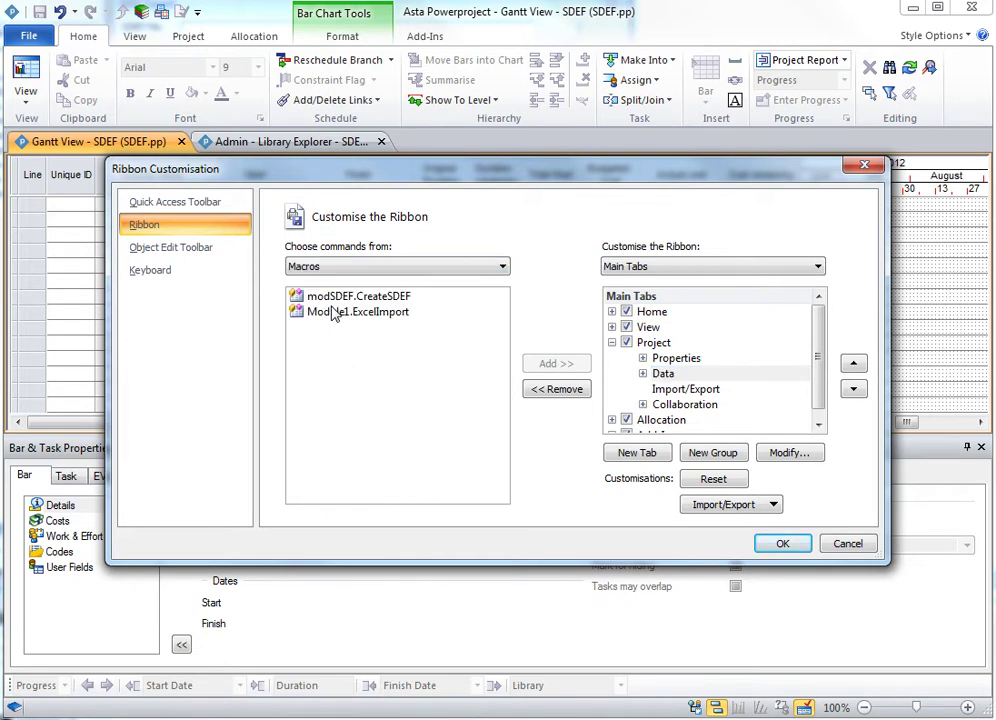
pyautogui.click(345, 298)
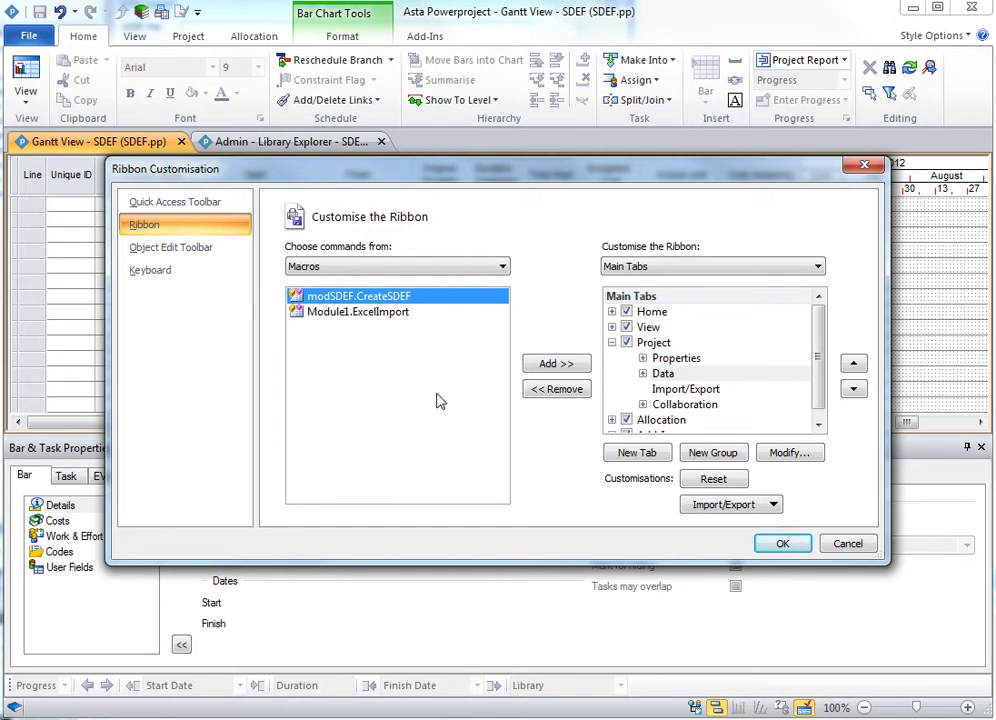
pyautogui.click(557, 364)
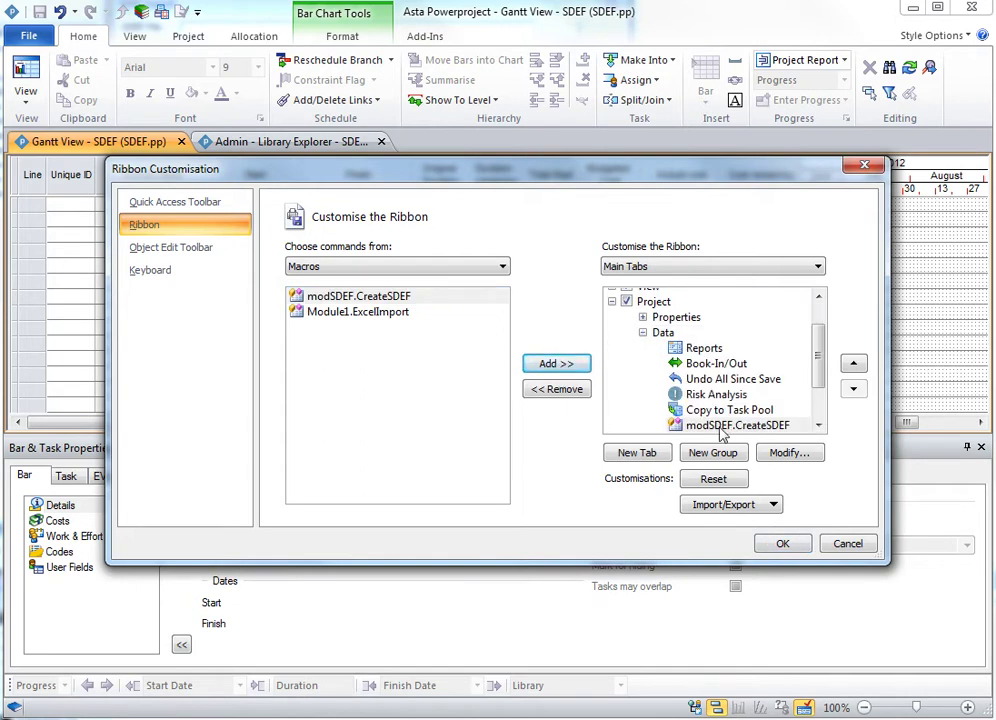
# - Change the added macro's display name to "Create SDEF", apply the ribbon customisation and display the Project ribbon
pyautogui.click(790, 453)
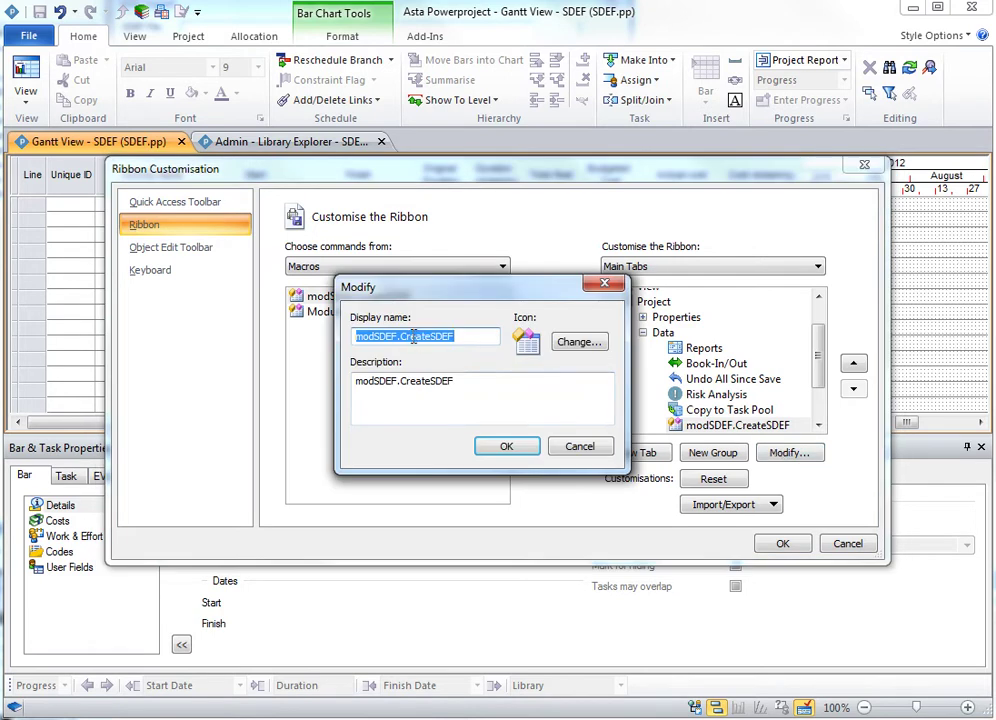
pyautogui.moveTo(401, 337); pyautogui.dragTo(355, 338)
pyautogui.press('BackSpace')
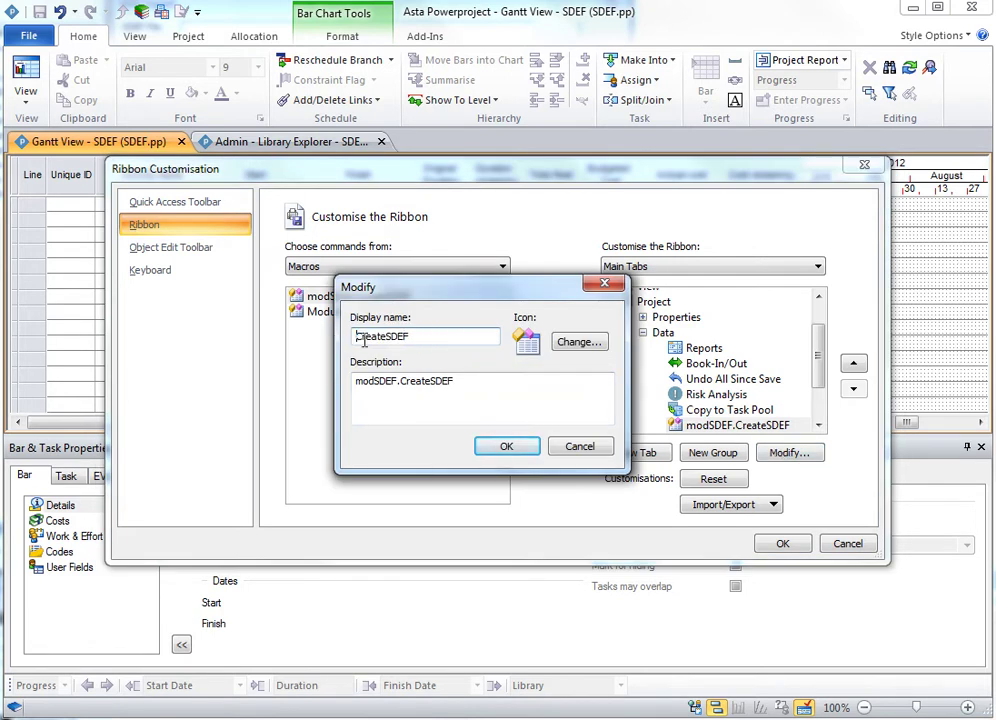
pyautogui.click(392, 337)
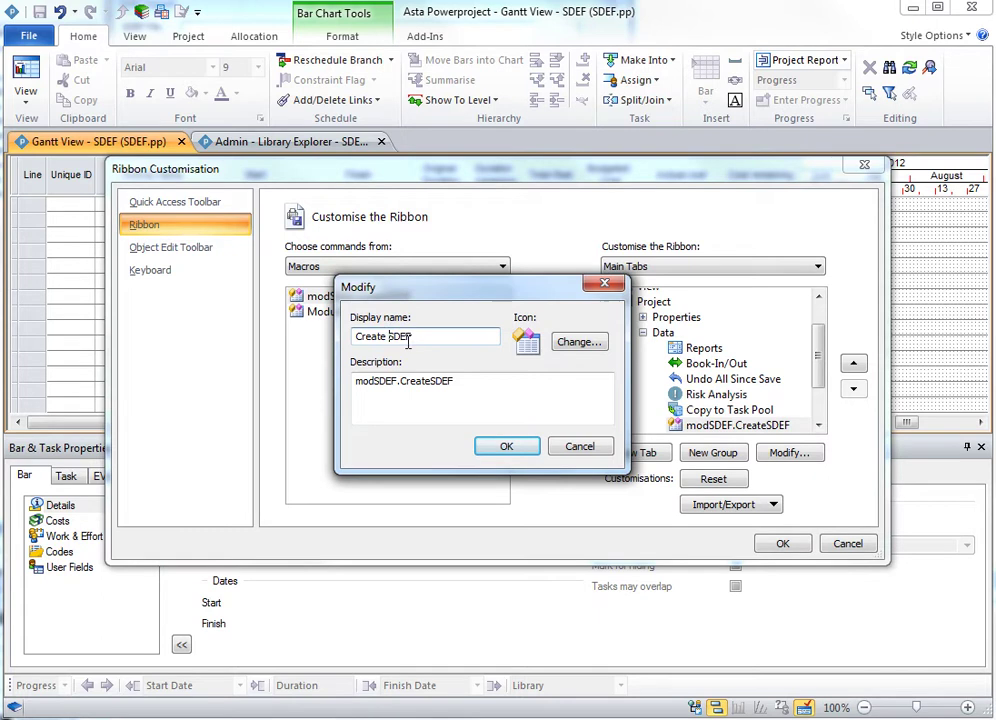
pyautogui.click(508, 449)
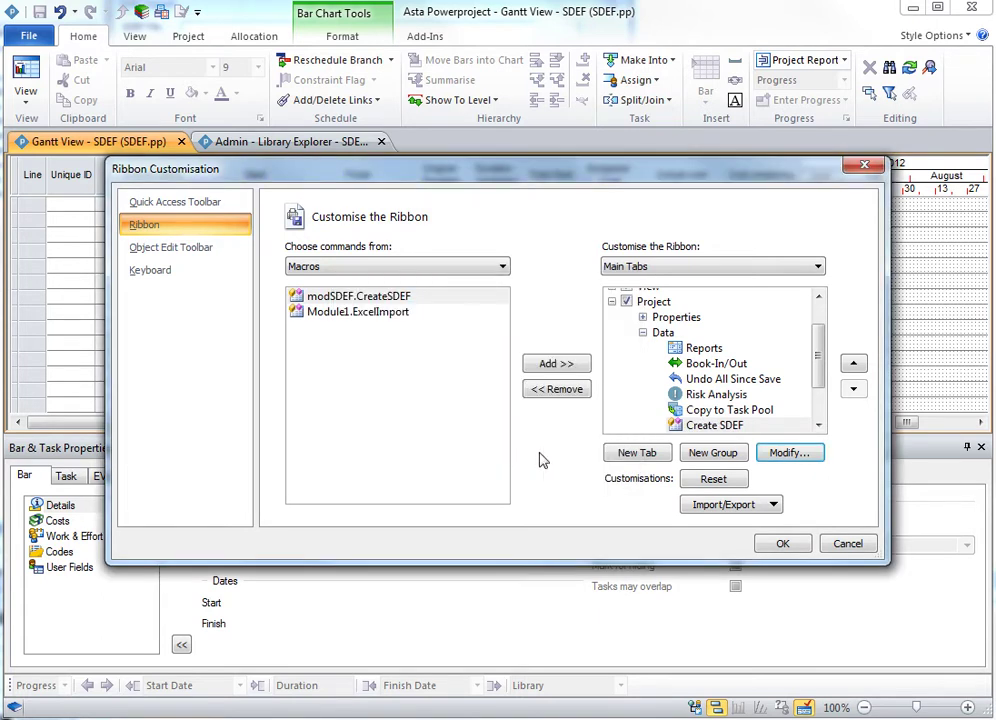
pyautogui.click(793, 546)
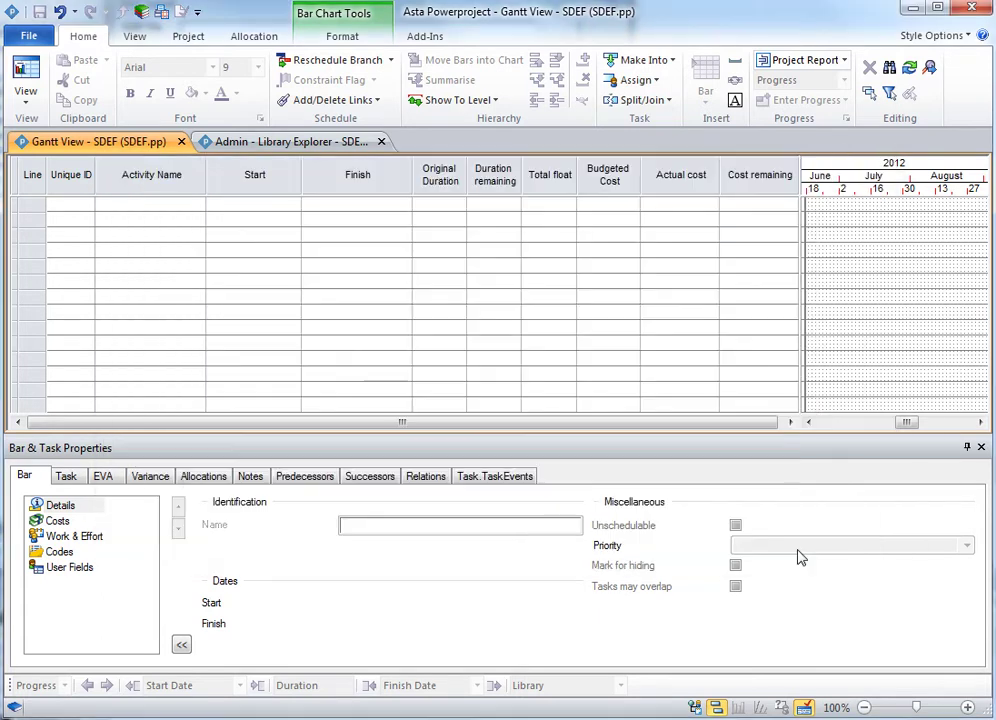
pyautogui.click(186, 37)
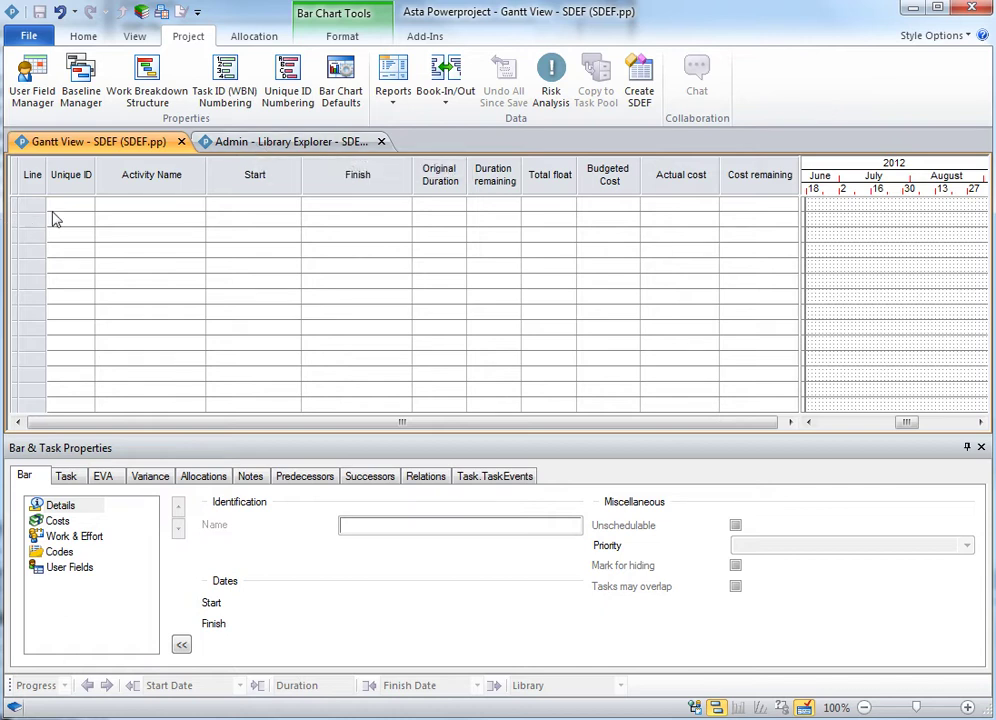
# - Examine the code libraries in the Library Explorer, including the contents of AREA, BIDI, CATW, WRKP, RESP and PHAS
pyautogui.click(276, 143)
pyautogui.click(62, 219)
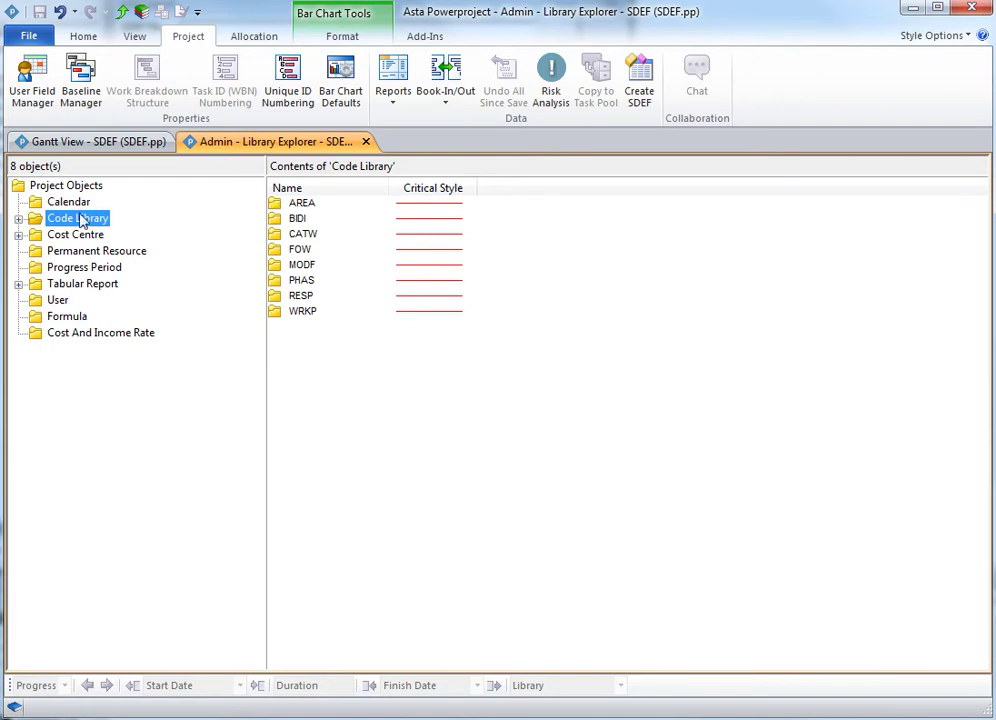
pyautogui.click(18, 218)
pyautogui.click(77, 235)
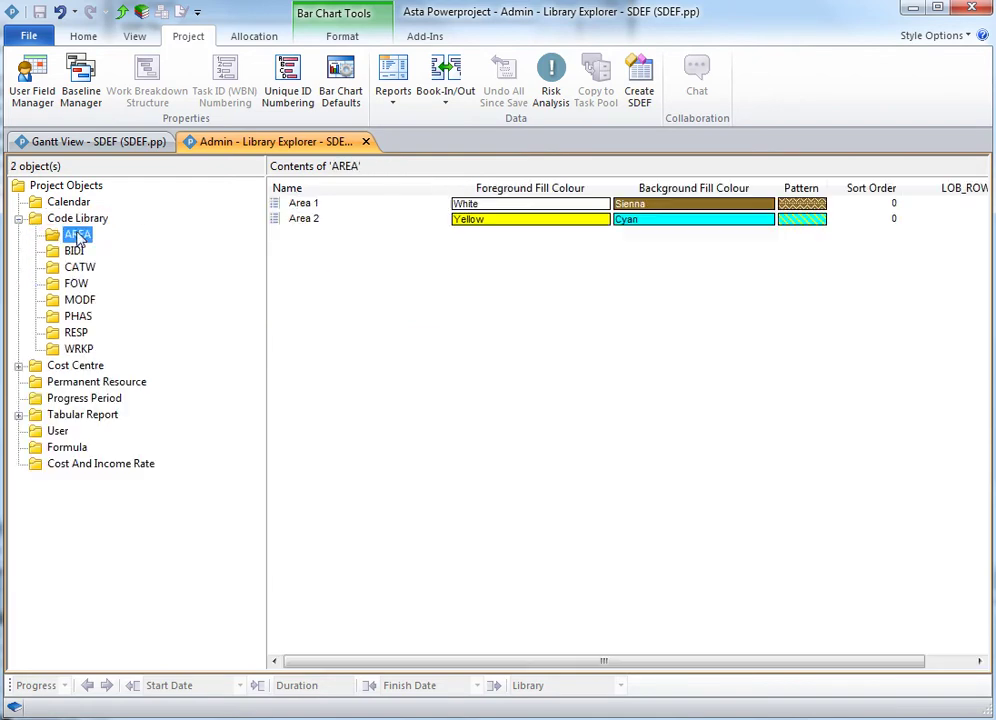
pyautogui.click(80, 252)
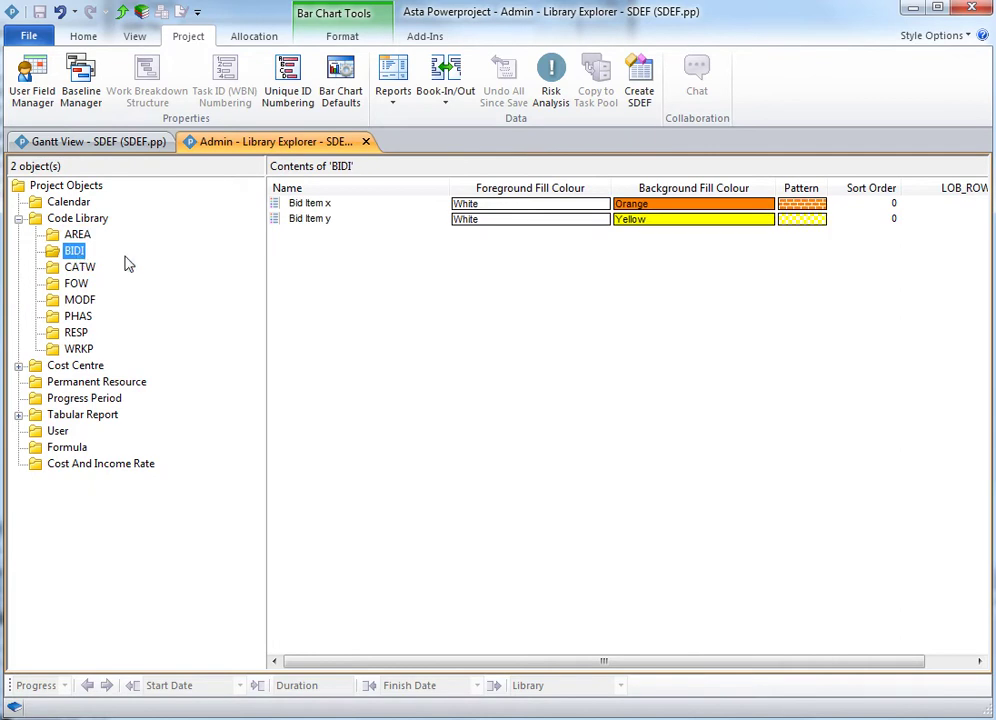
pyautogui.click(82, 268)
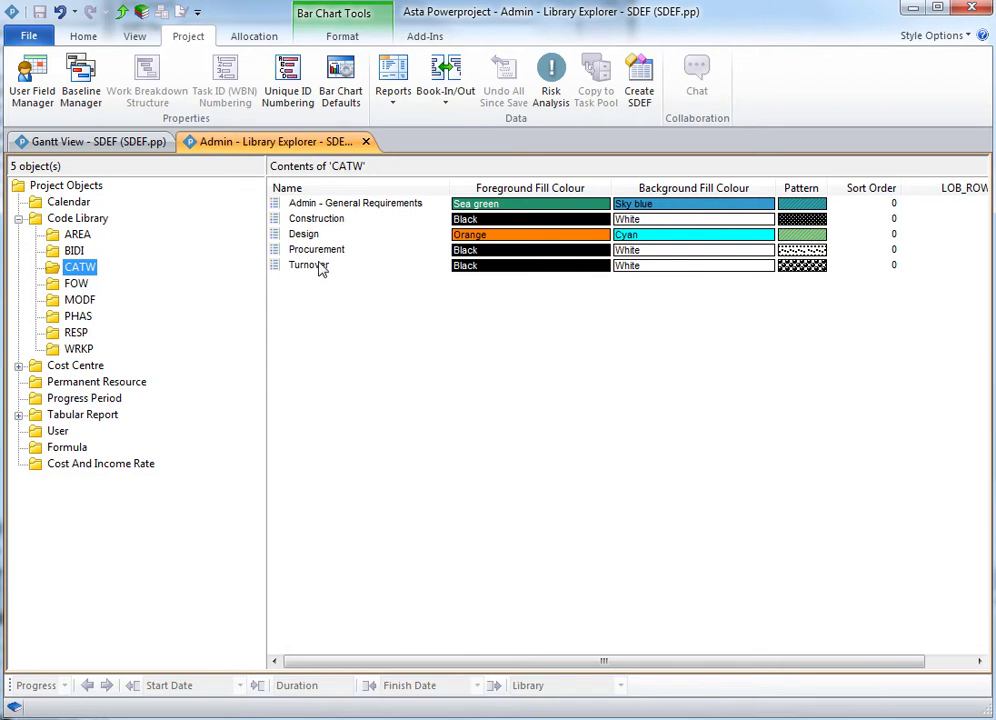
pyautogui.click(78, 350)
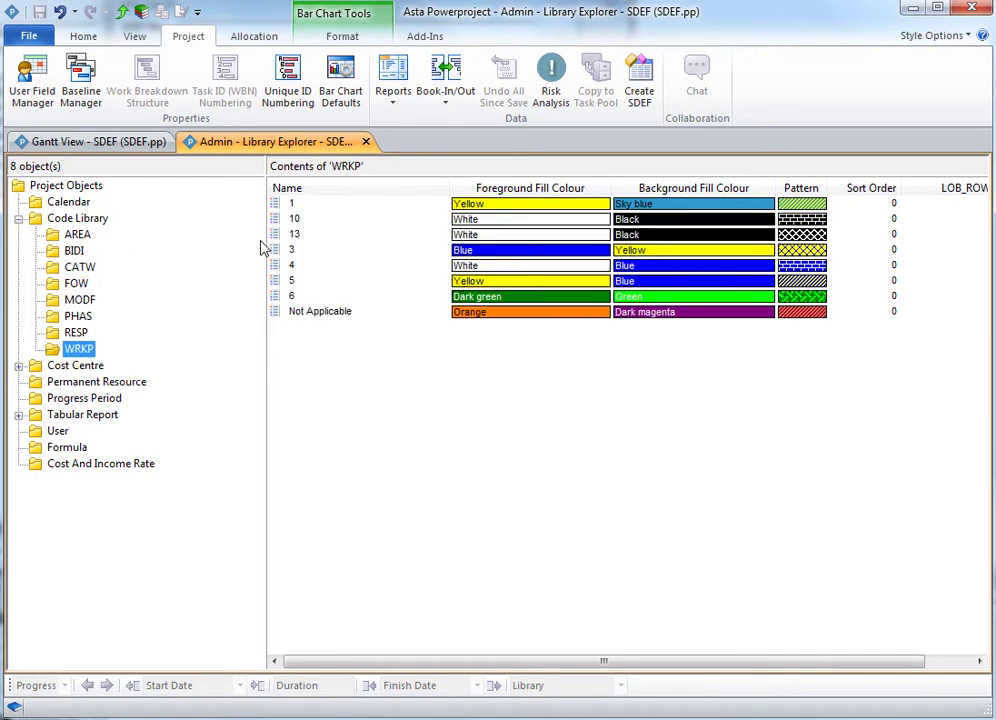
pyautogui.click(76, 332)
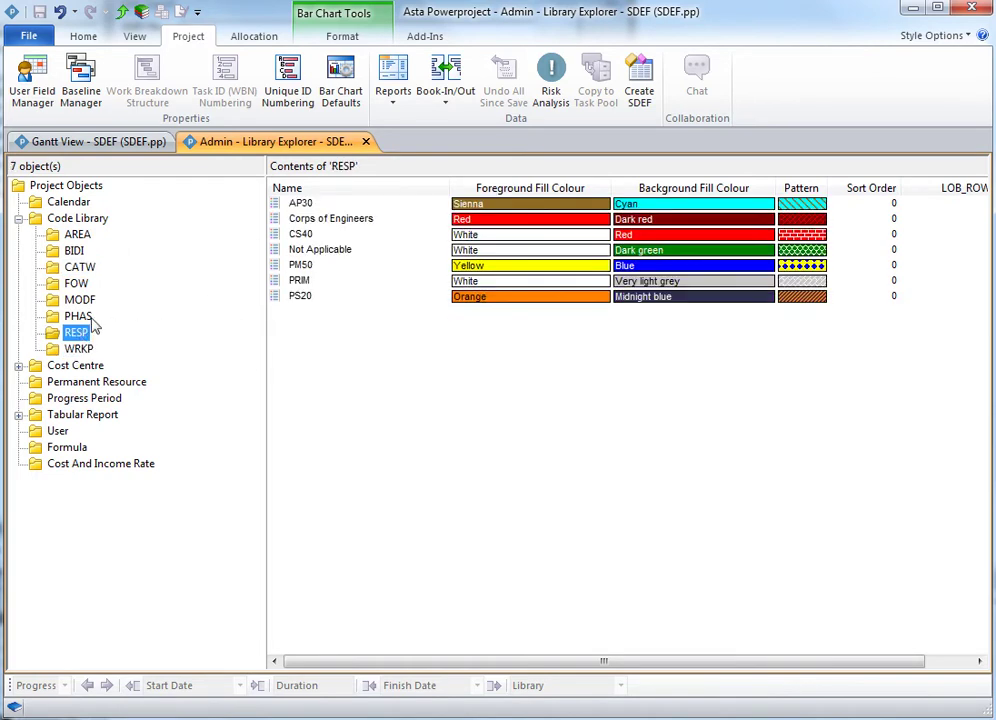
pyautogui.click(80, 317)
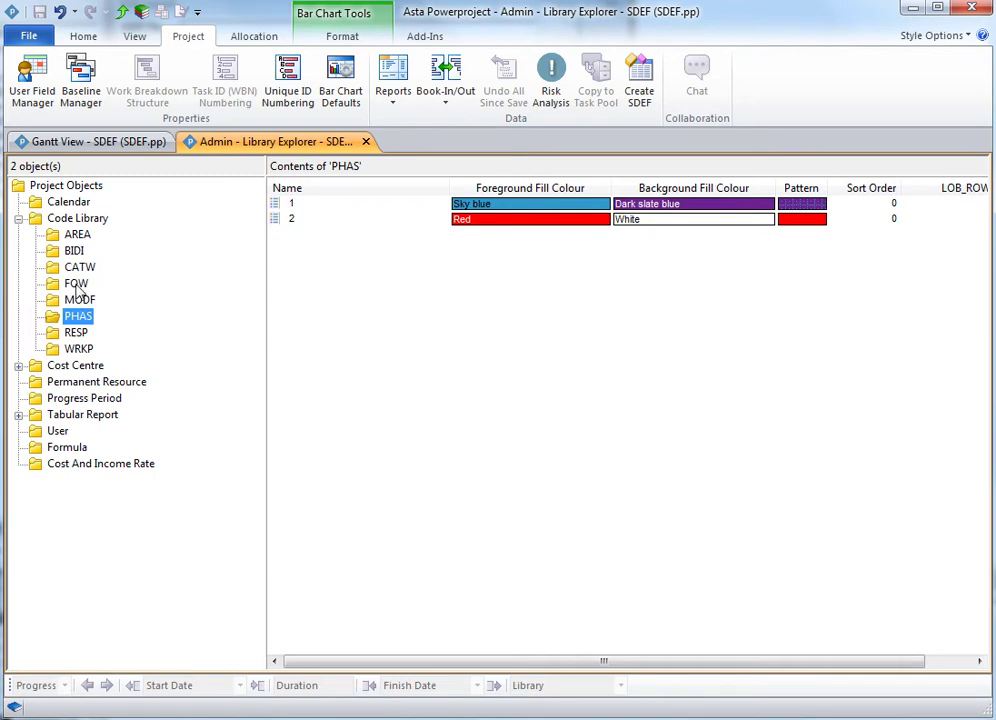
# - Create a new code library named "Test" in the Code Library folder
pyautogui.click(38, 220)
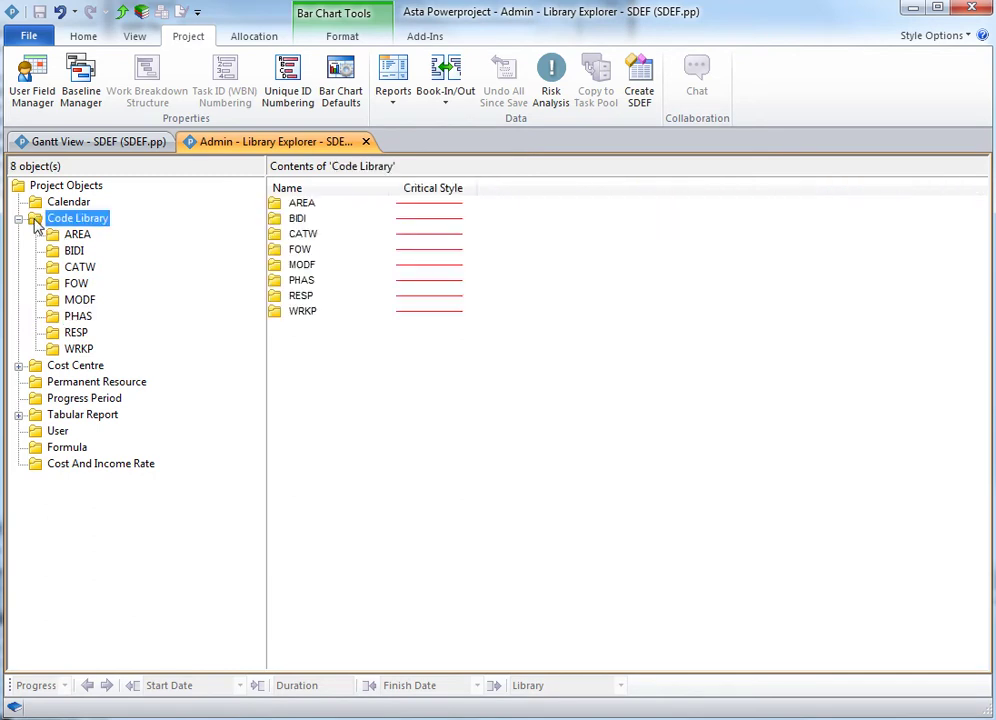
pyautogui.click(310, 334)
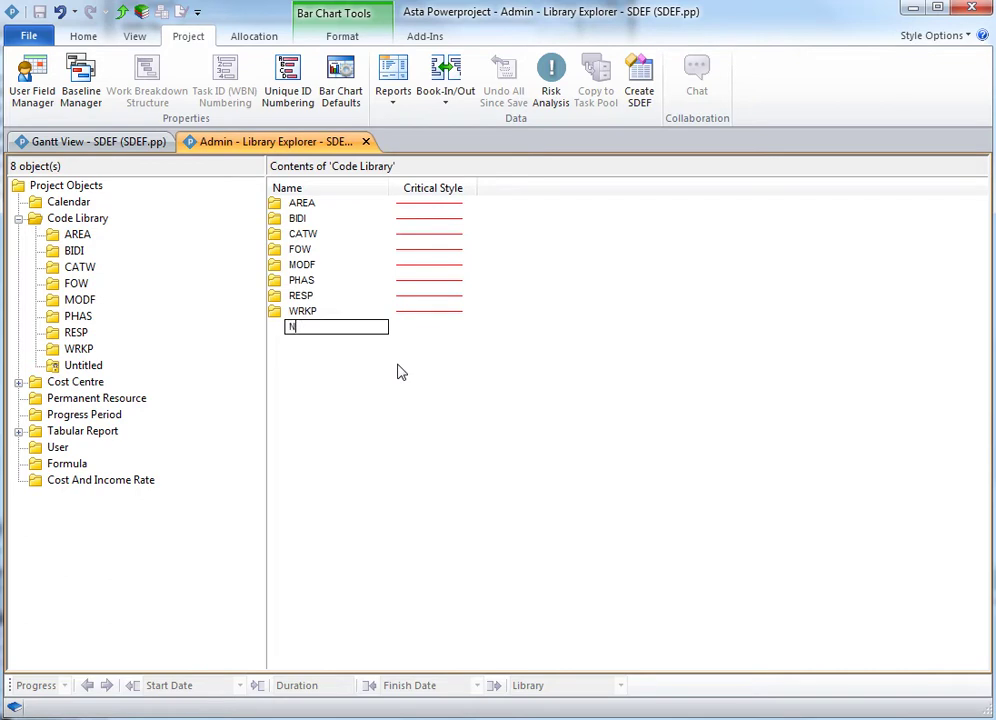
pyautogui.write('Test')
pyautogui.press('Return')
pyautogui.click(336, 388)
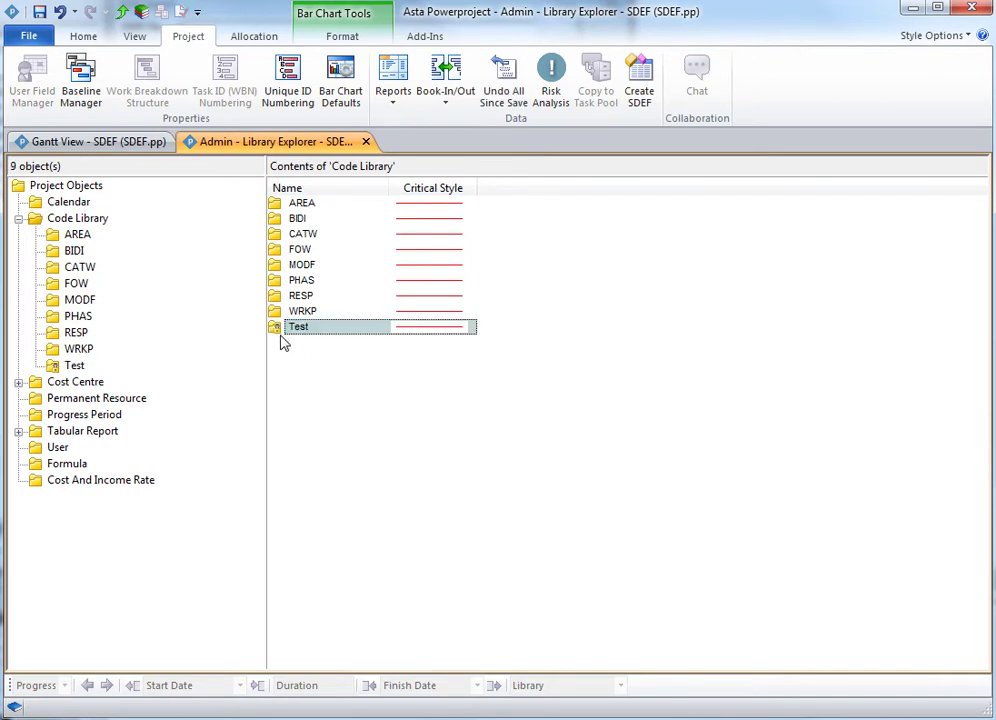
# - Add two code entries, both named 1, to the Test code library
pyautogui.click(80, 363)
pyautogui.click(325, 206)
pyautogui.write('1')
pyautogui.press('Return')
pyautogui.write('1')
pyautogui.press('Return')
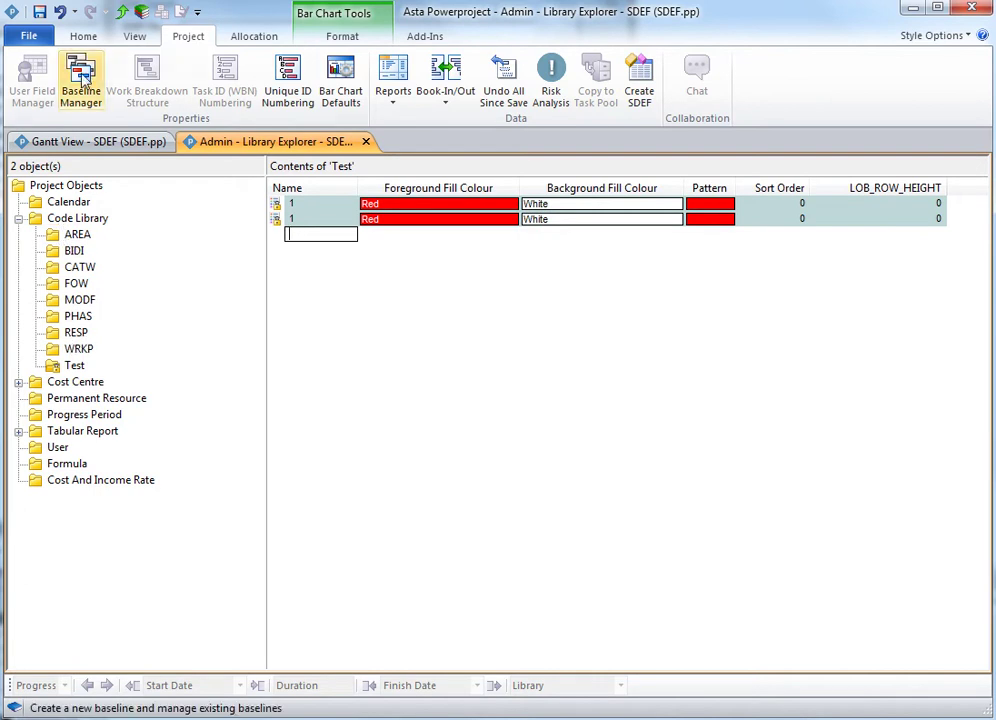
# - Undo the creation of the Test code library and its two entries, and return to the Gantt view
pyautogui.click(68, 12)
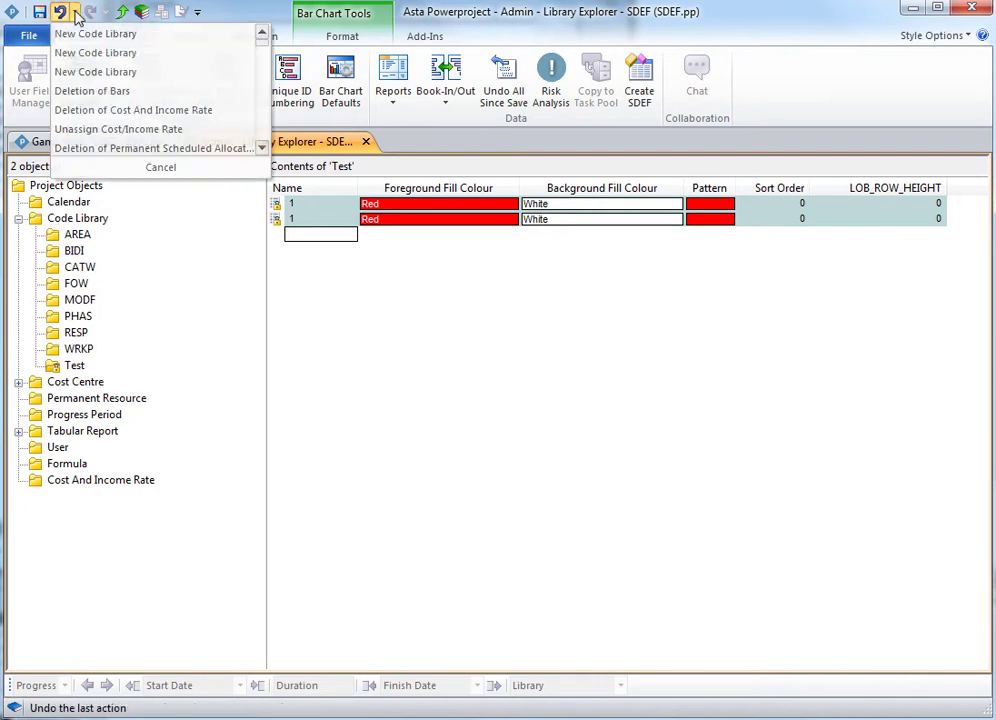
pyautogui.click(88, 75)
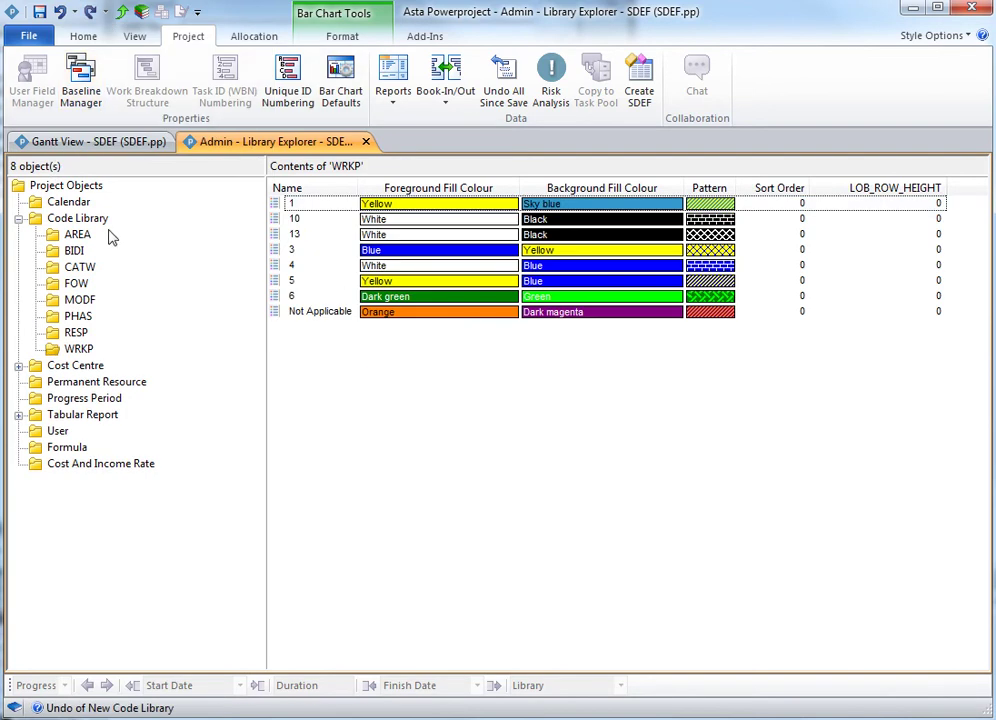
pyautogui.click(98, 142)
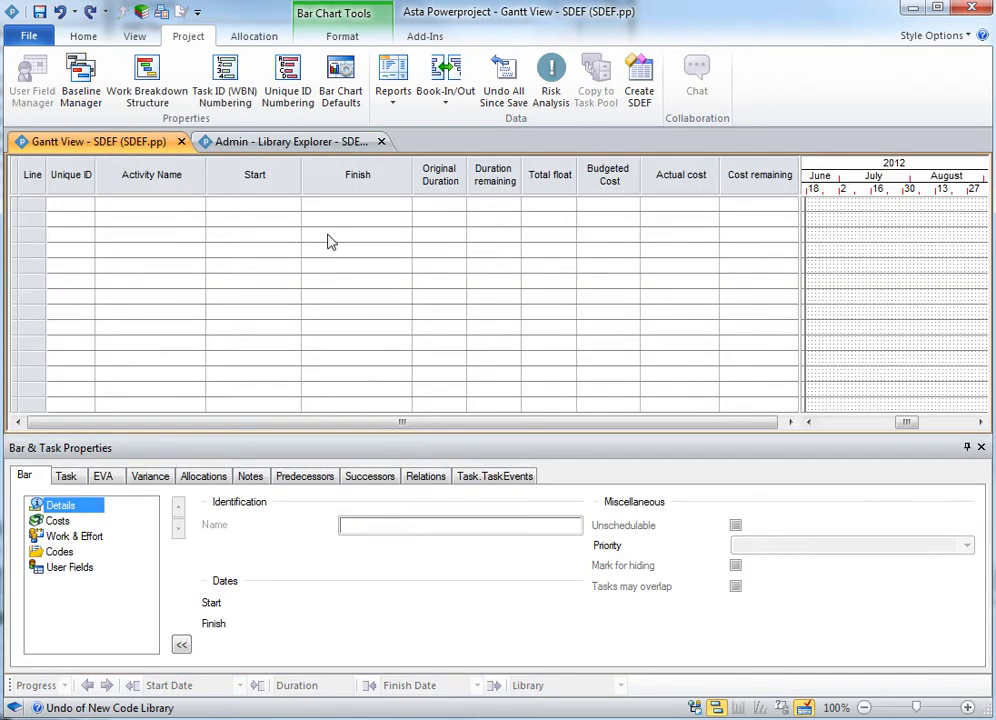
# - Create a cost rate named "Sub Contractor Cost" in the Cost And Income Rate library, with an amount of £50
pyautogui.click(305, 145)
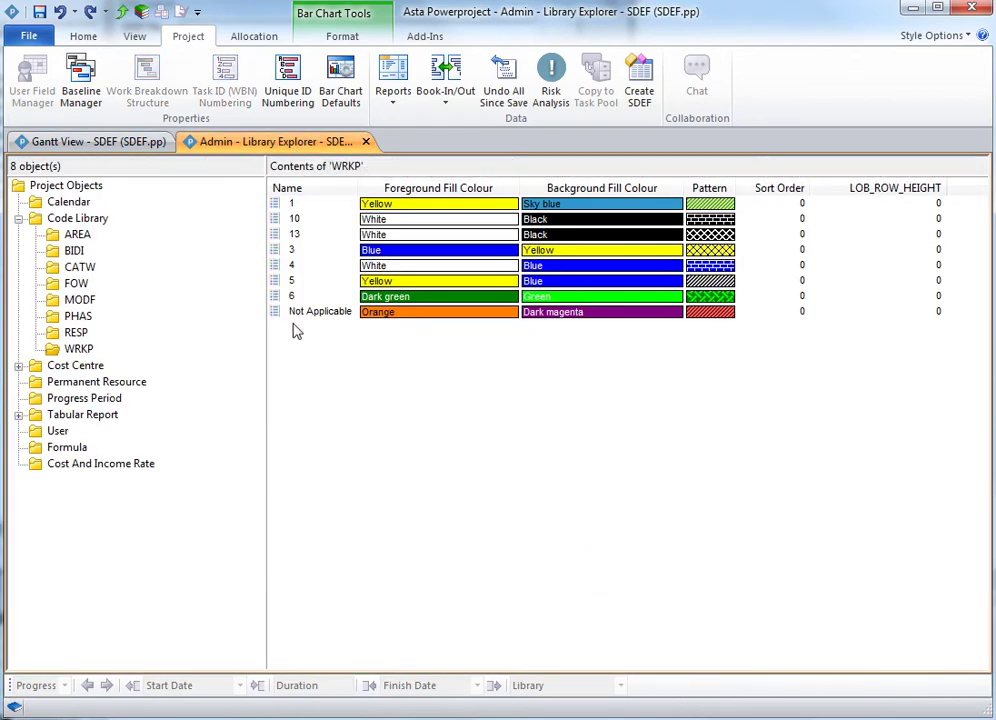
pyautogui.click(136, 386)
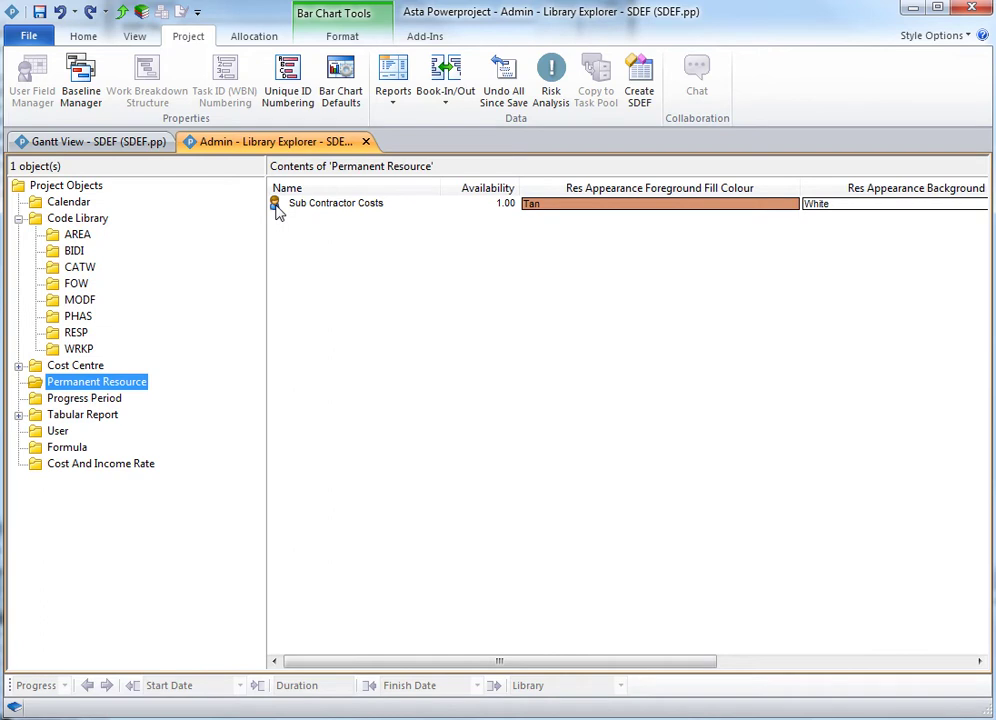
pyautogui.click(113, 465)
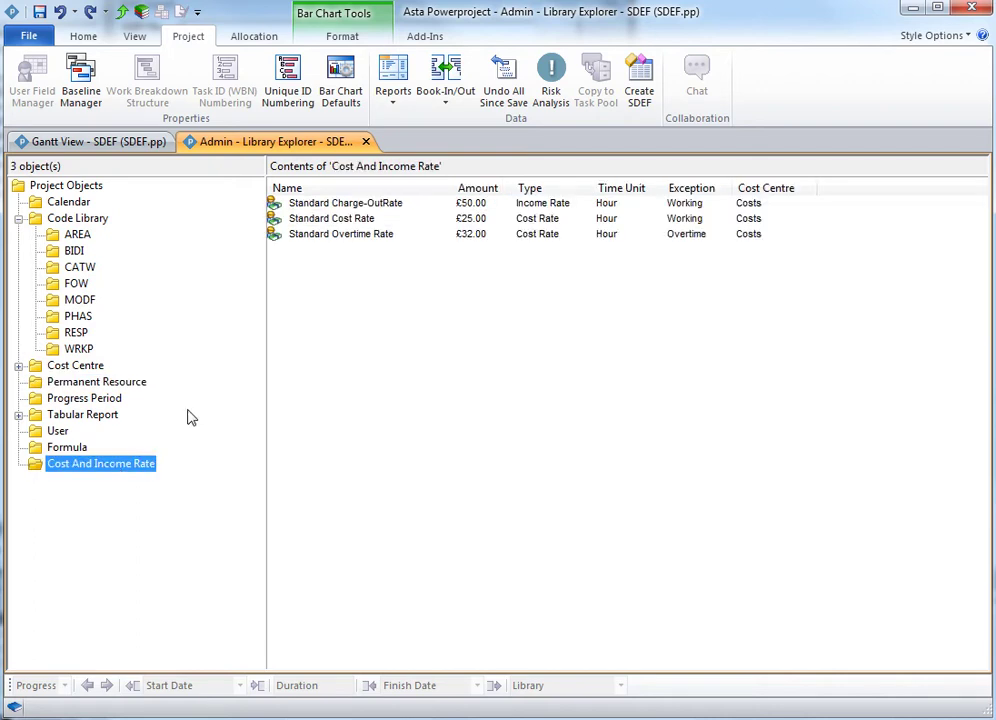
pyautogui.click(329, 250)
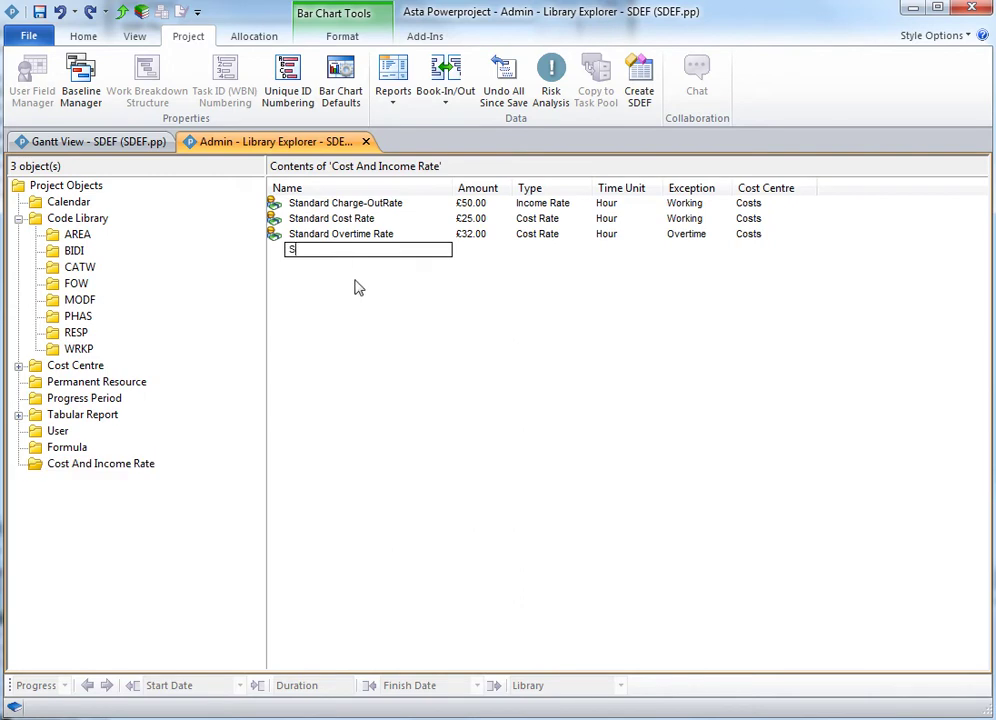
pyautogui.write('Sub Contrca')
pyautogui.press('Return')
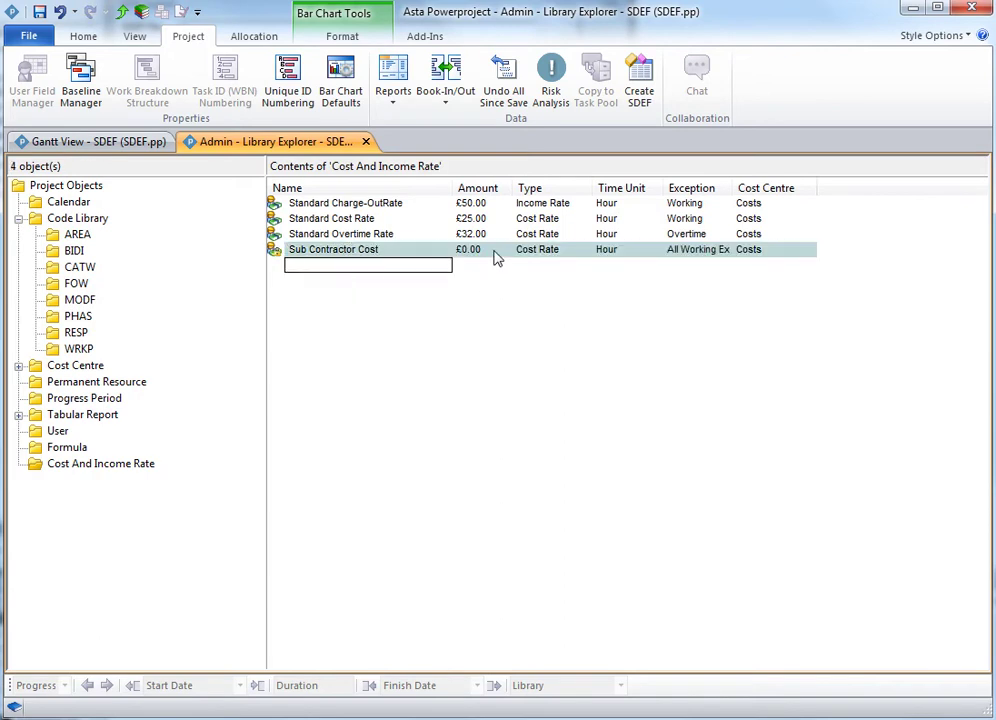
pyautogui.click(493, 251)
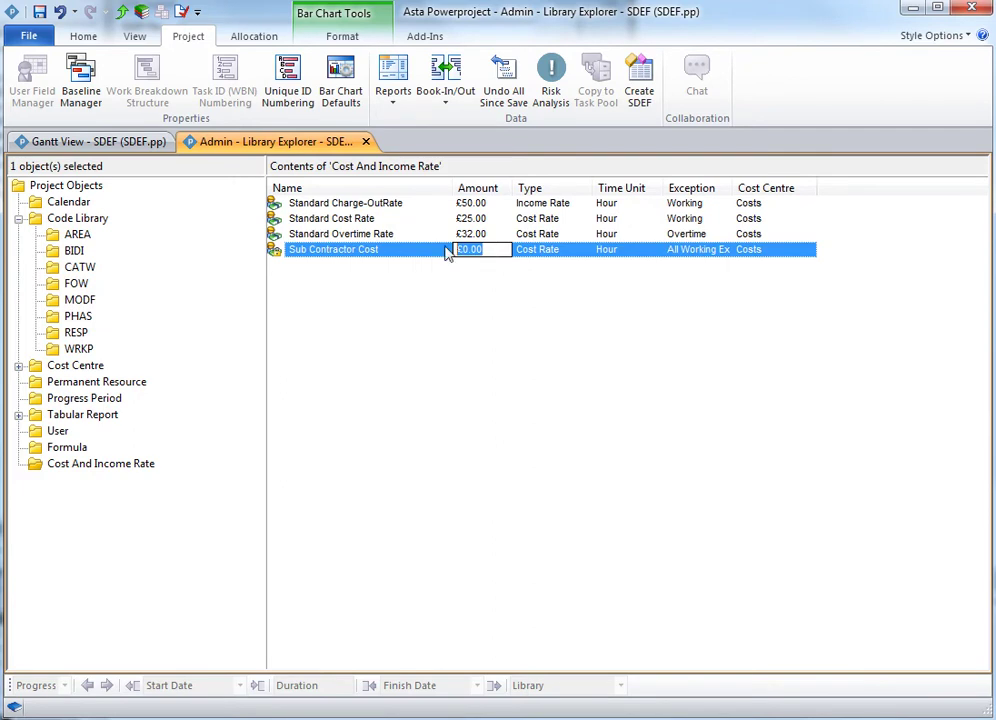
pyautogui.write('£50')
pyautogui.press('Tab')
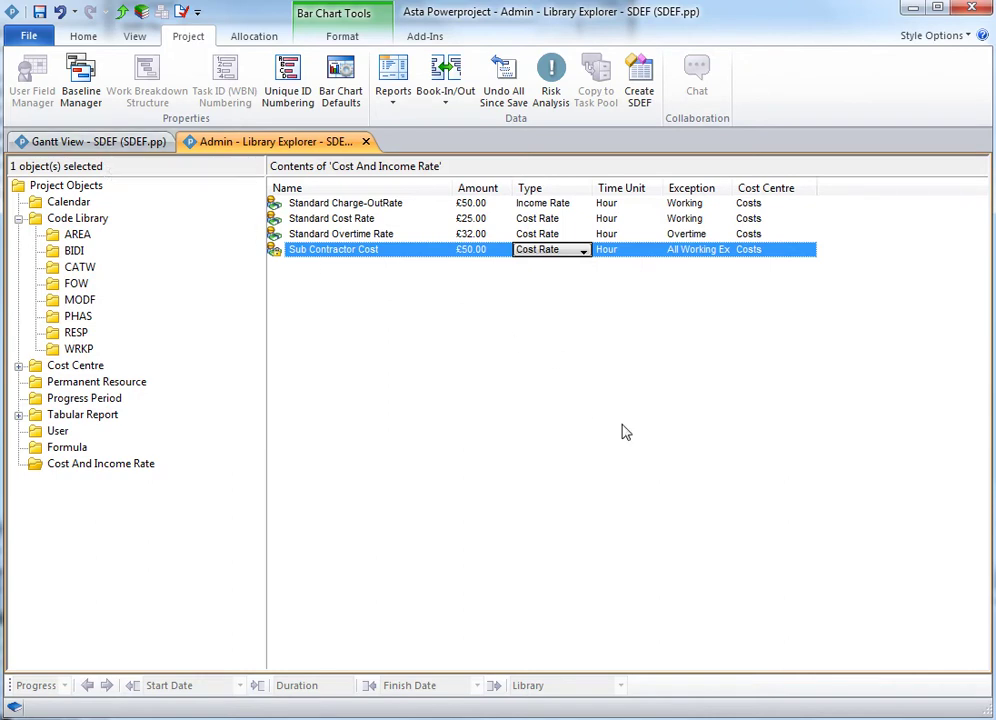
# - Assign the Sub Contractor Cost rate to the Sub Contractor Costs permanent resource
pyautogui.click(113, 385)
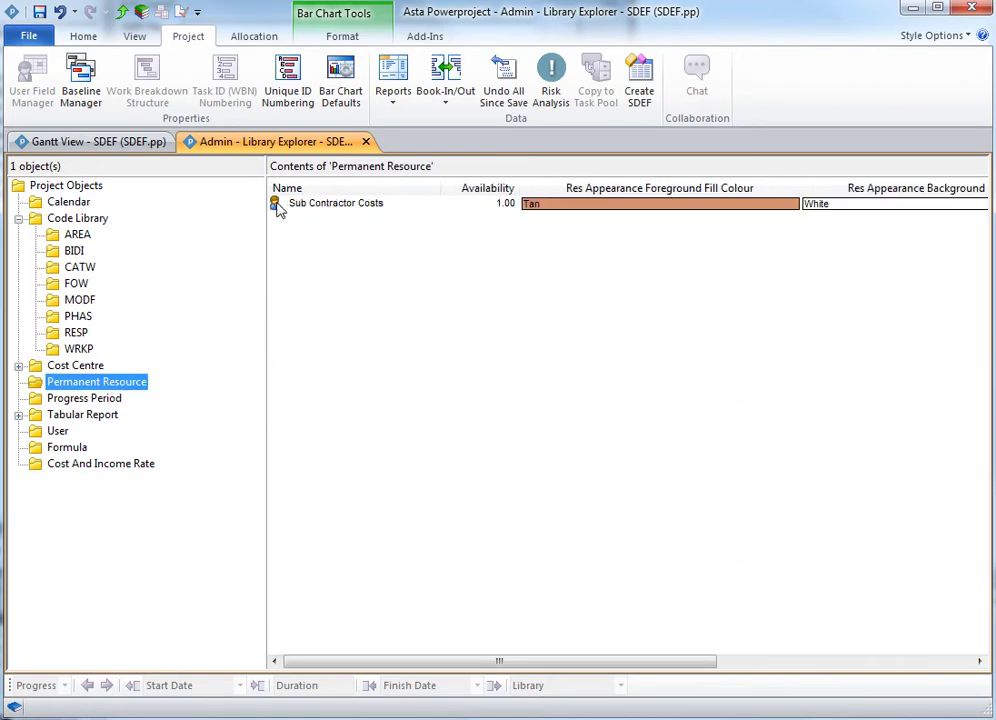
pyautogui.doubleClick(279, 207)
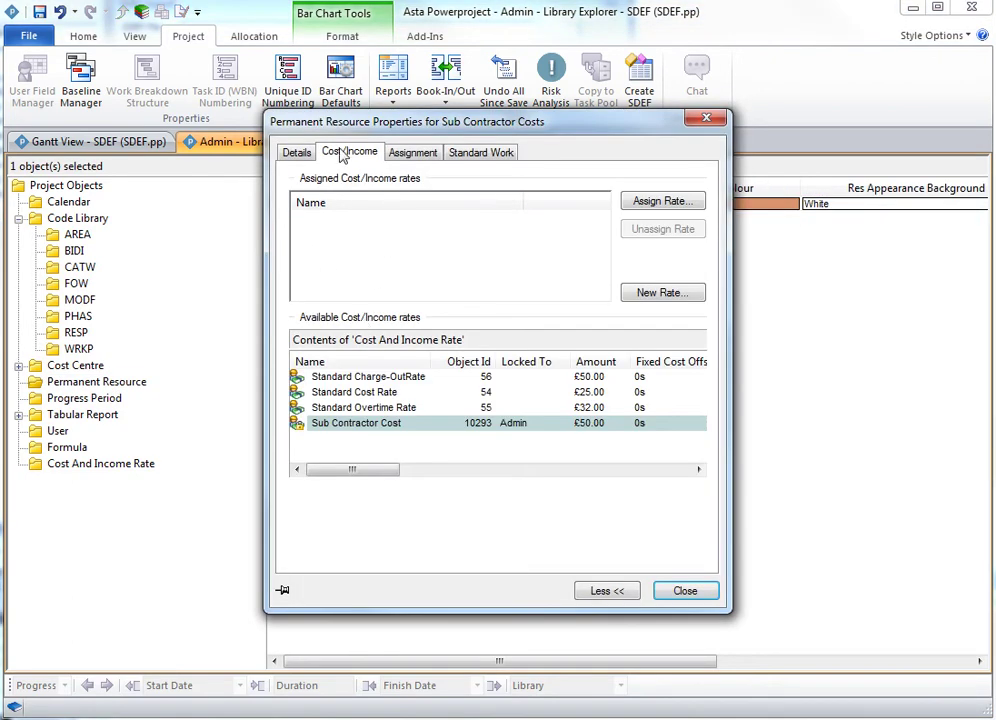
pyautogui.click(662, 201)
pyautogui.click(445, 222)
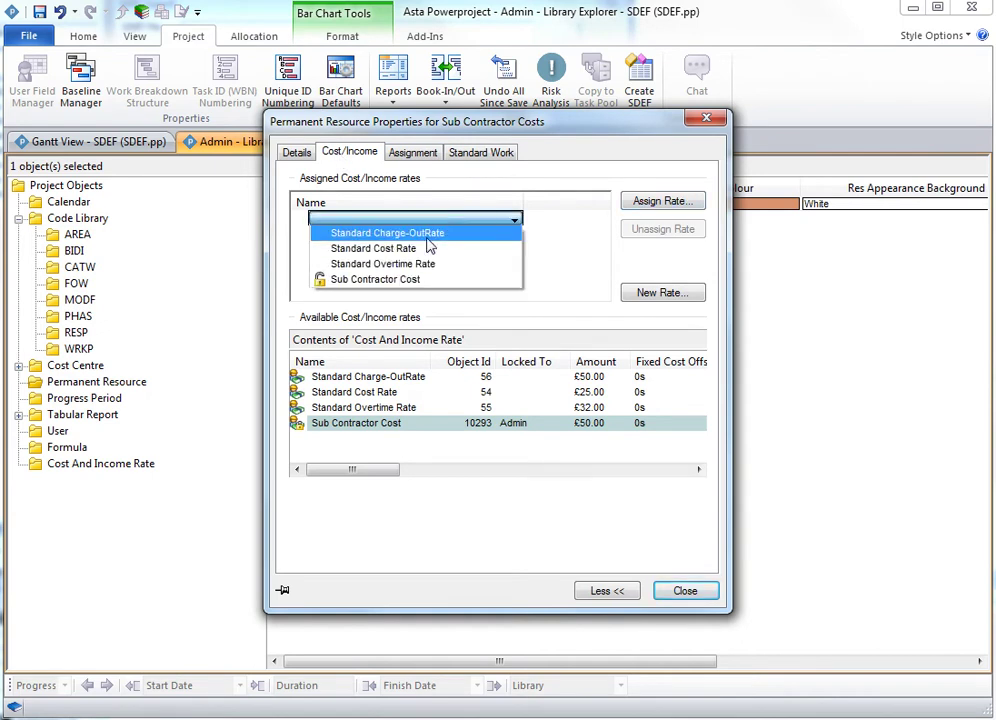
pyautogui.click(414, 281)
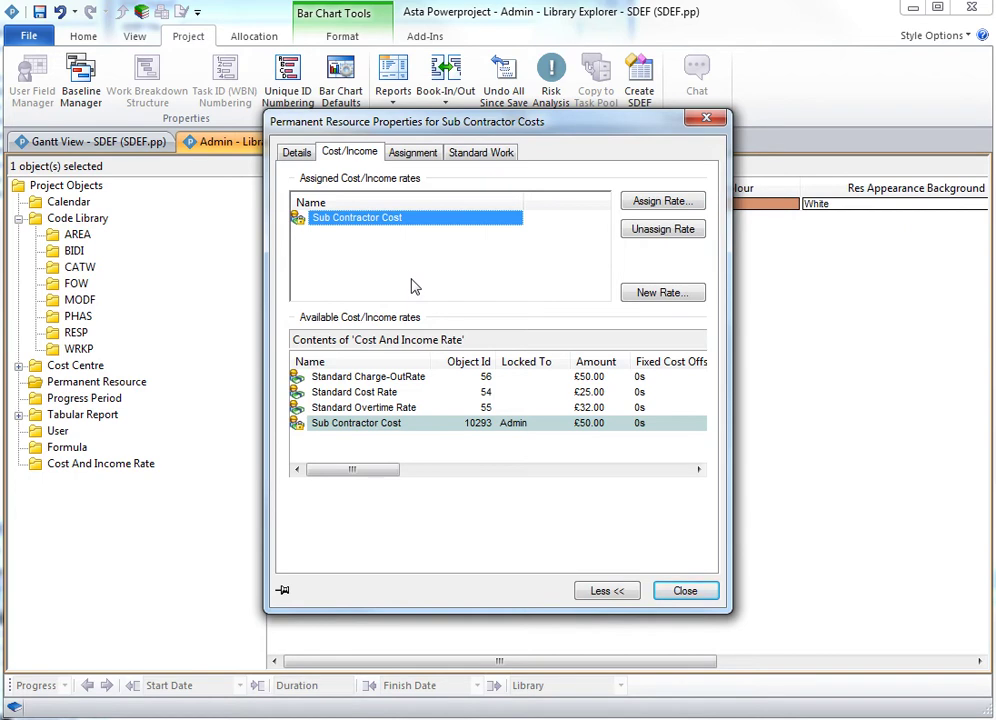
pyautogui.click(683, 592)
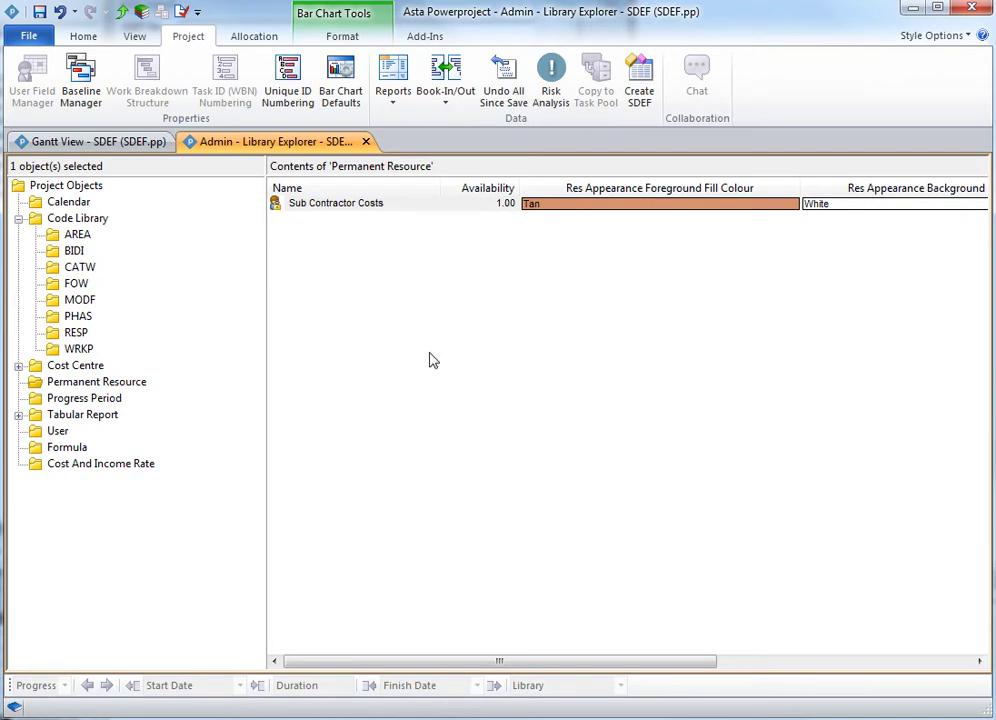
# - Enter the activity names Task 1, Task 2, Task 3, Task 4 and Complete on the first five Gantt lines
pyautogui.click(93, 146)
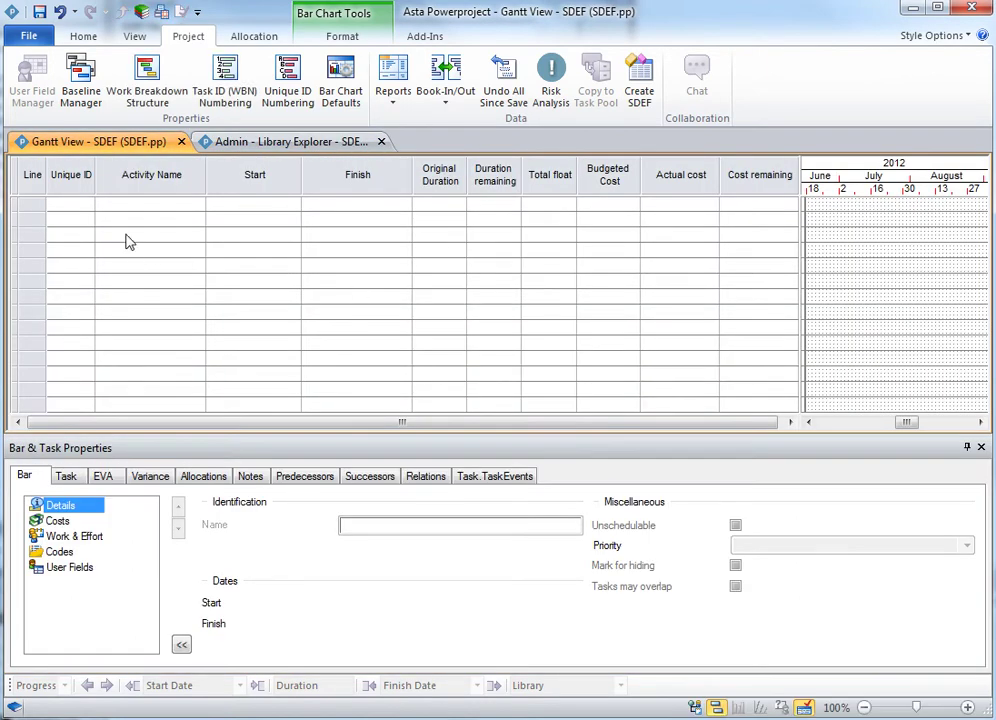
pyautogui.click(124, 204)
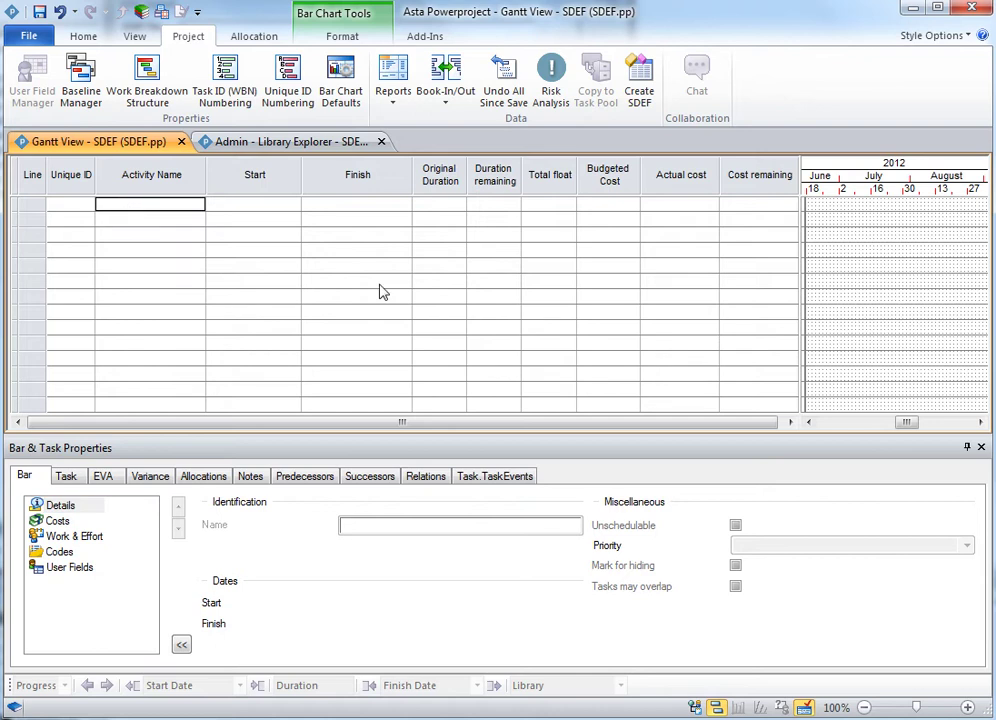
pyautogui.write('Task 1')
pyautogui.press('Return')
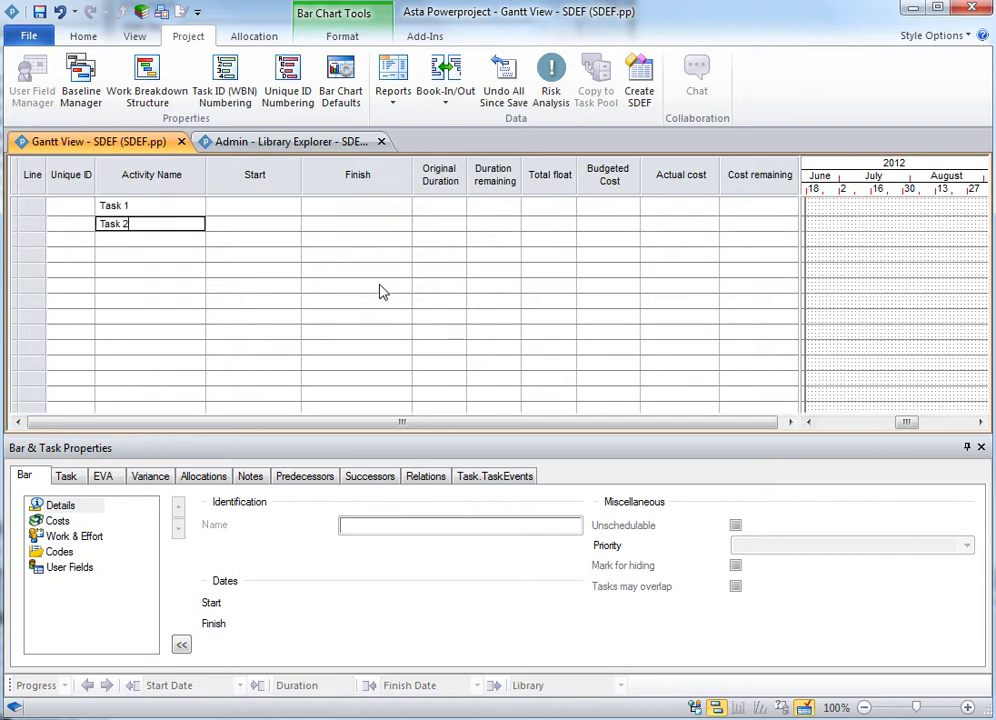
pyautogui.write('Task 2')
pyautogui.press('Return')
pyautogui.write('Task 3')
pyautogui.press('Return')
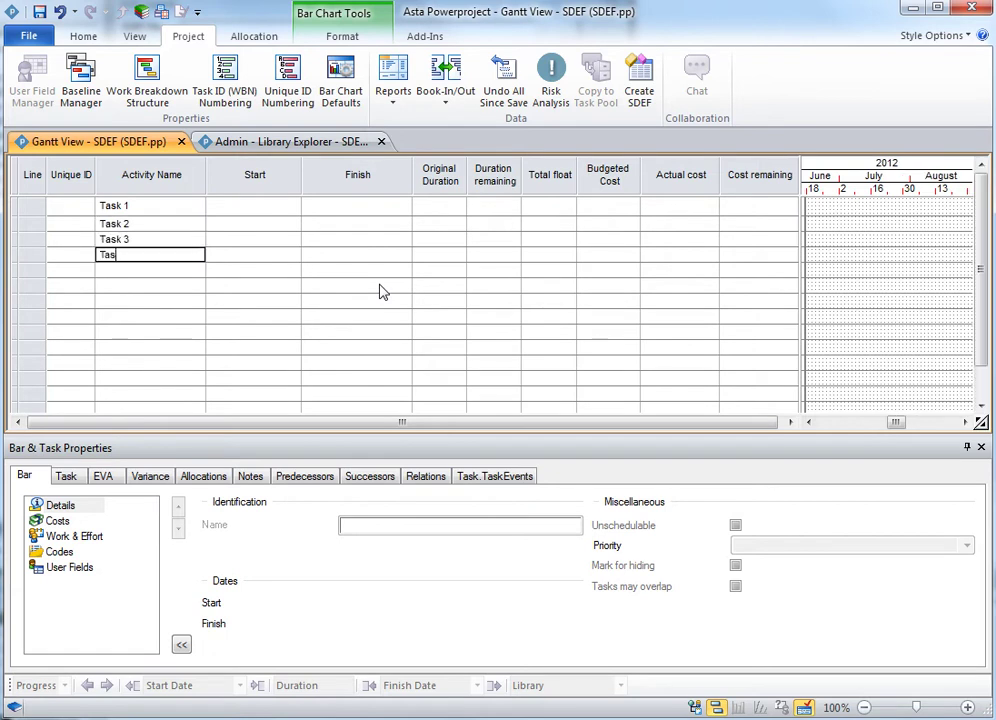
pyautogui.press('Return')
pyautogui.write('Complete')
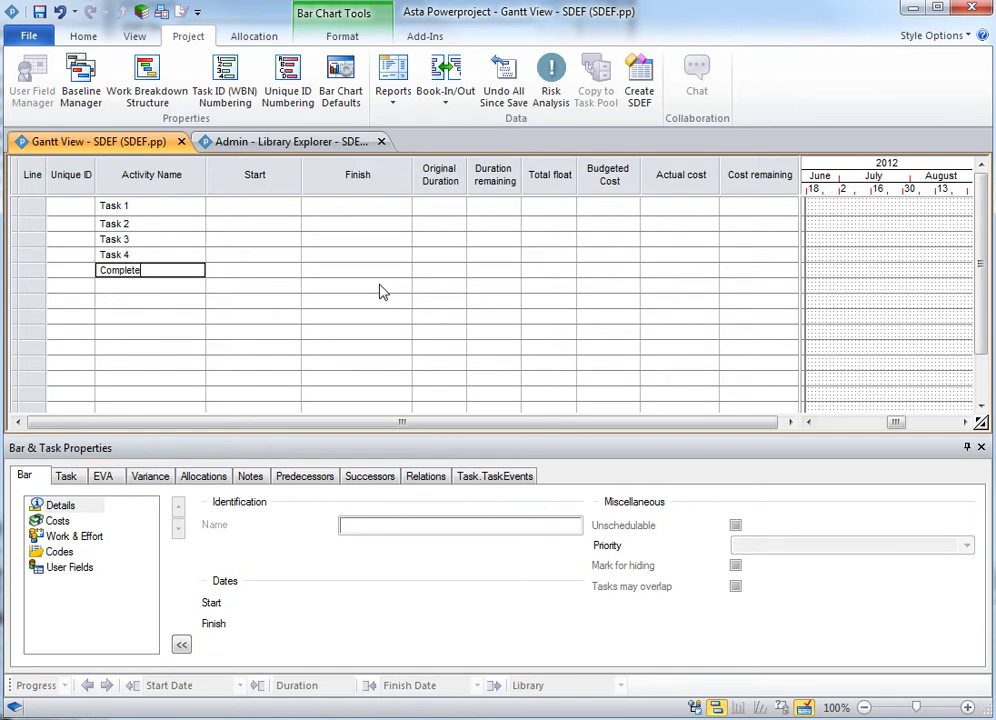
pyautogui.click(883, 283)
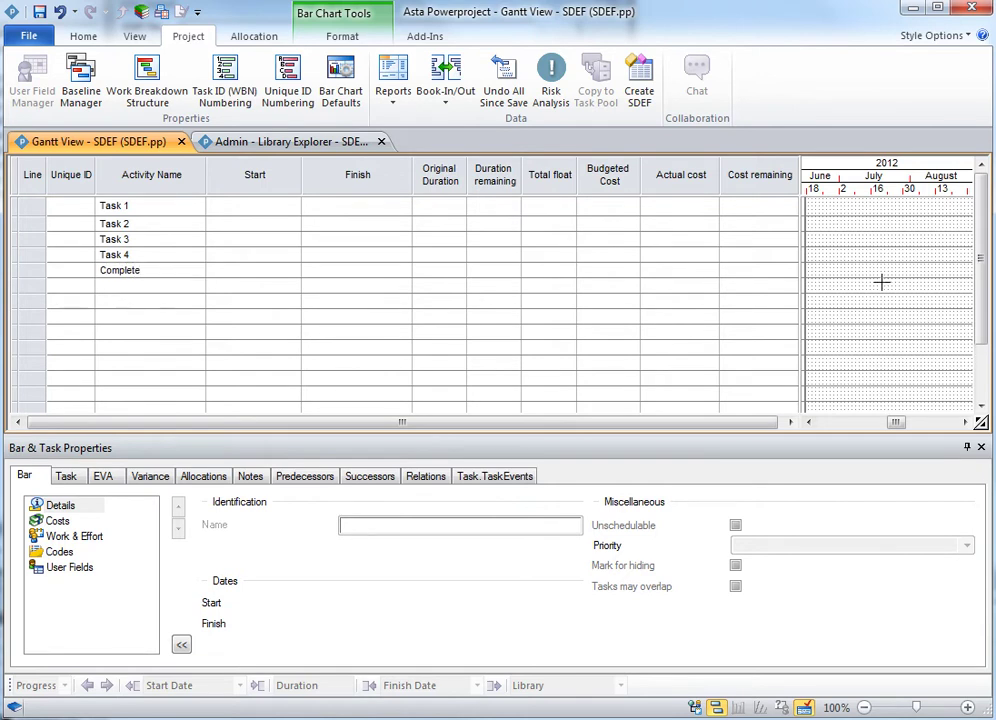
# - Draw Task 1 about 3 weeks long, Tasks 2 and 3 about 2 weeks, Task 4 about 1 week, and Complete as an early-August milestone
pyautogui.click(487, 210)
pyautogui.click(451, 210)
pyautogui.moveTo(812, 207); pyautogui.dragTo(922, 240)
pyautogui.moveTo(843, 257)
pyautogui.mouseDown()
pyautogui.moveTo(868, 256)
pyautogui.moveTo(858, 257)
pyautogui.mouseUp()
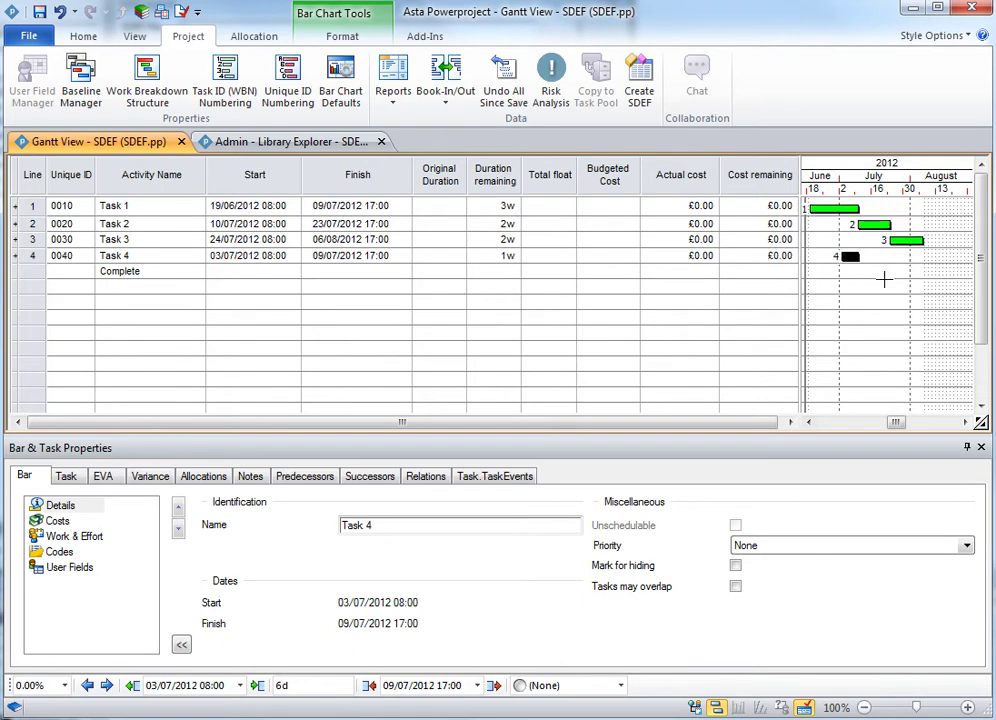
pyautogui.click(912, 271)
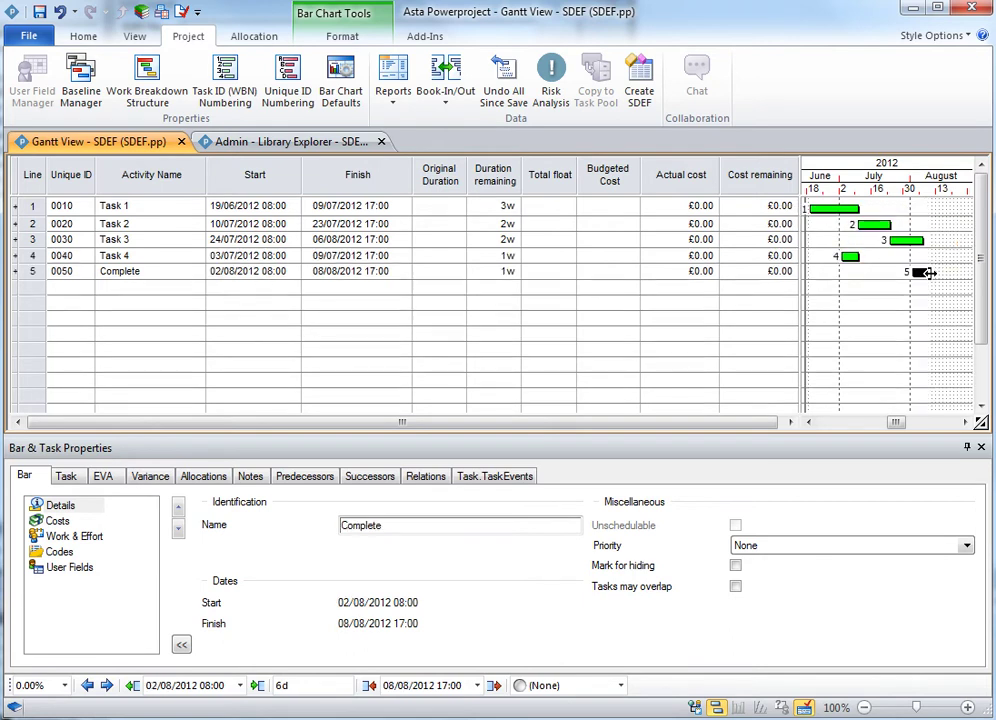
# - Link Task 1, Task 2, Task 3 and the Complete milestone in sequence with finish-to-start links
pyautogui.click(828, 209)
pyautogui.keyDown('ctrl'); pyautogui.click(906, 240); pyautogui.keyUp('ctrl')
pyautogui.keyDown('ctrl'); pyautogui.click(912, 272); pyautogui.keyUp('ctrl')
pyautogui.click(83, 36)
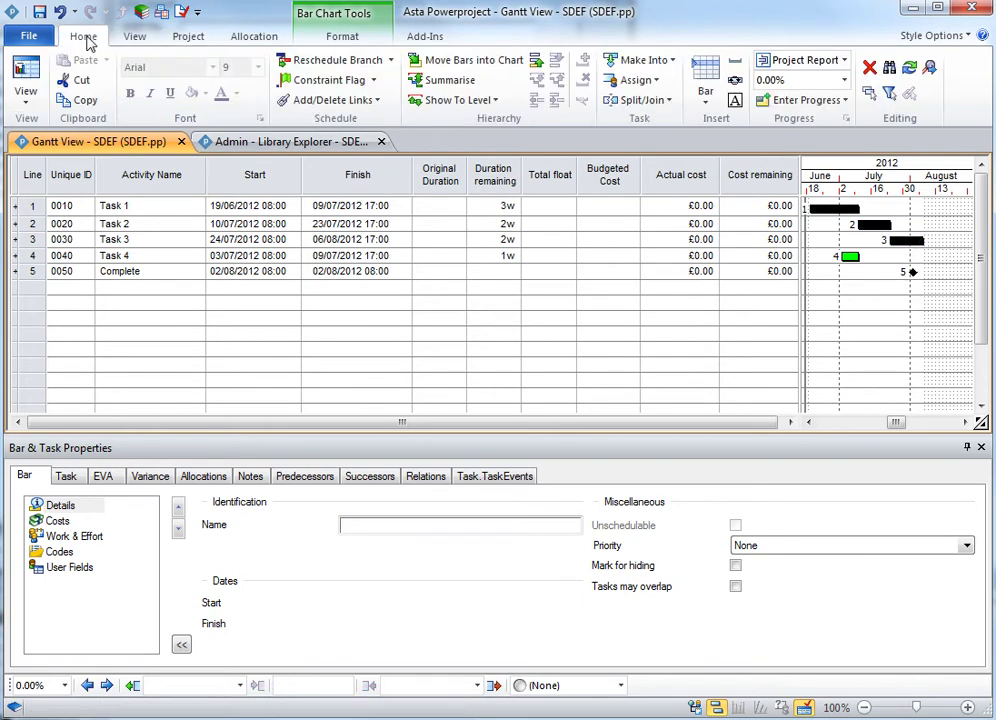
pyautogui.click(379, 101)
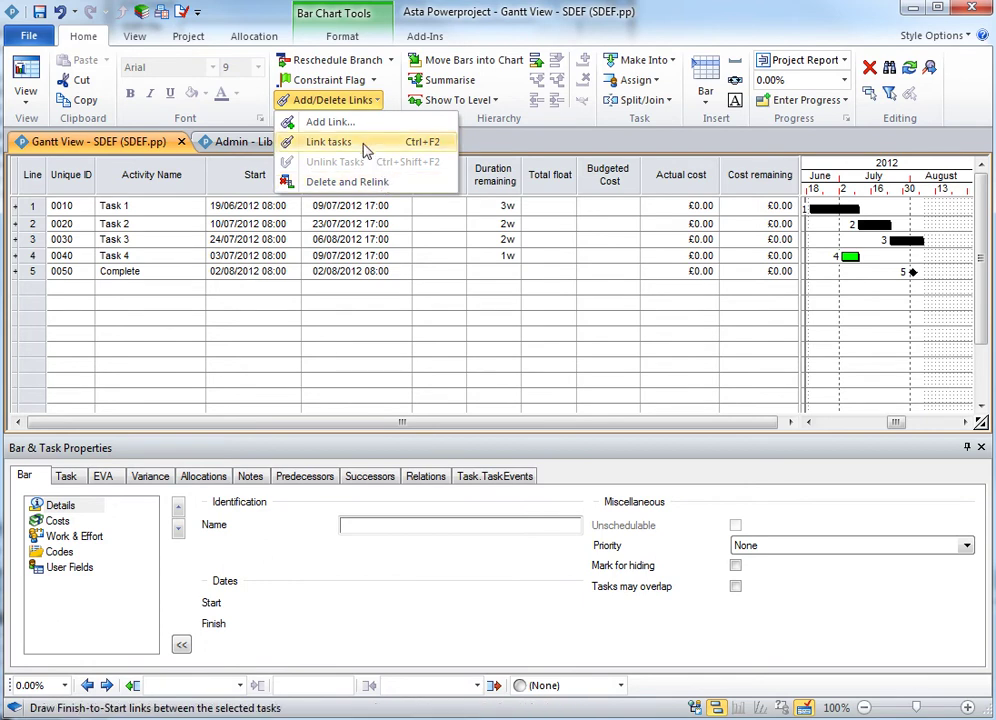
pyautogui.click(360, 142)
pyautogui.click(901, 318)
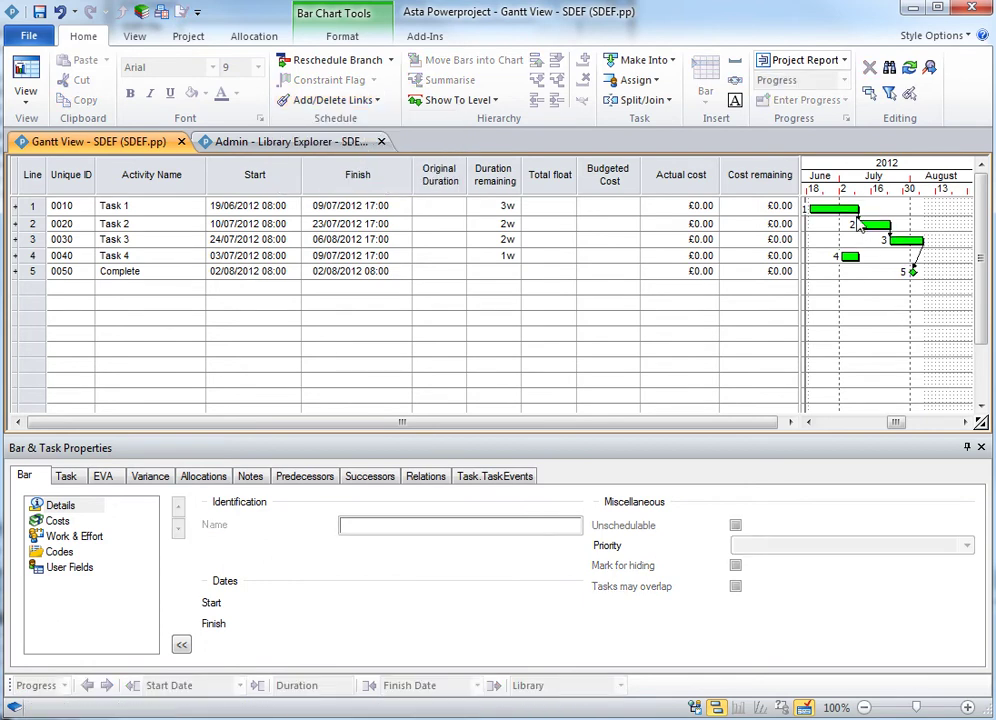
# - Link Task 1 to Task 4 and Task 4 to Complete, and reschedule the programme
pyautogui.moveTo(857, 209); pyautogui.dragTo(913, 274)
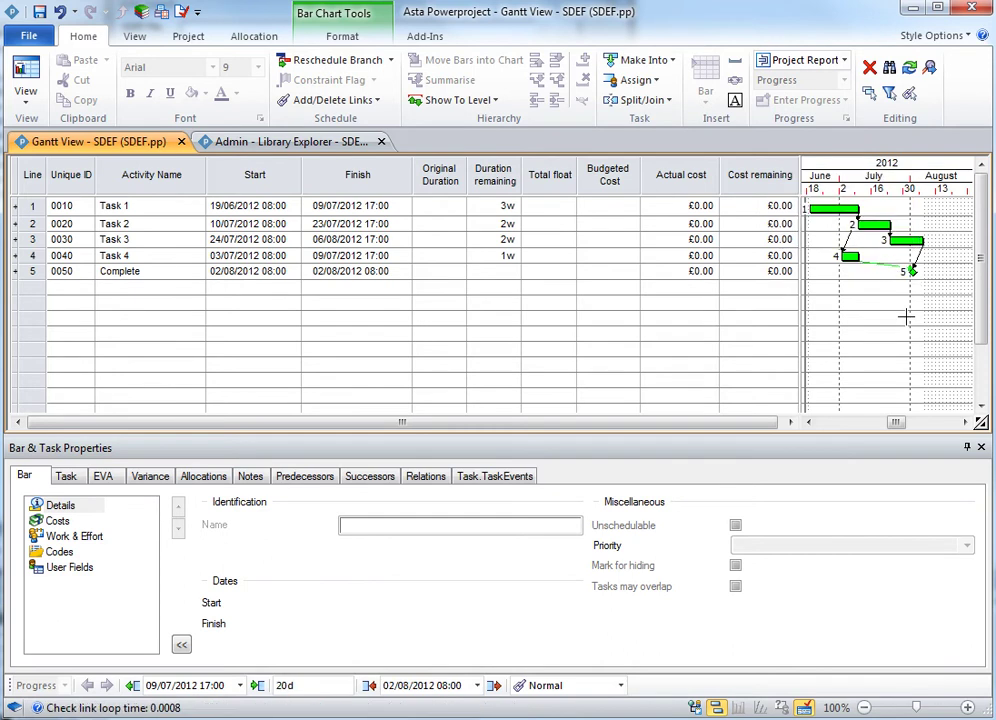
pyautogui.click(330, 60)
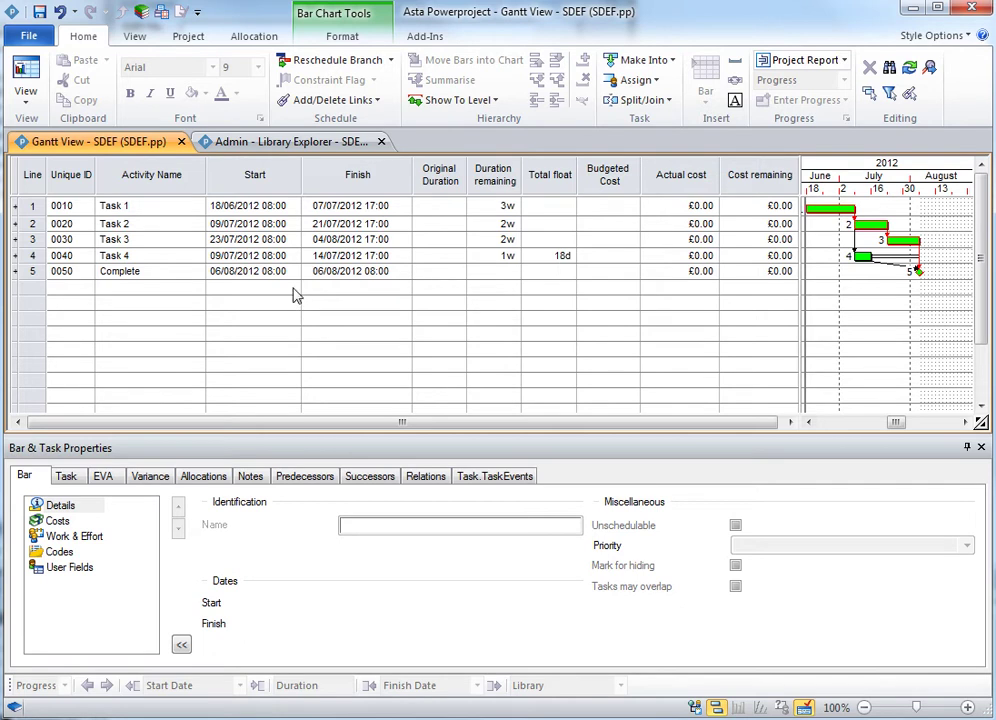
# - Summarise all five activities under a summary bar named "Phase 1"
pyautogui.click(22, 162)
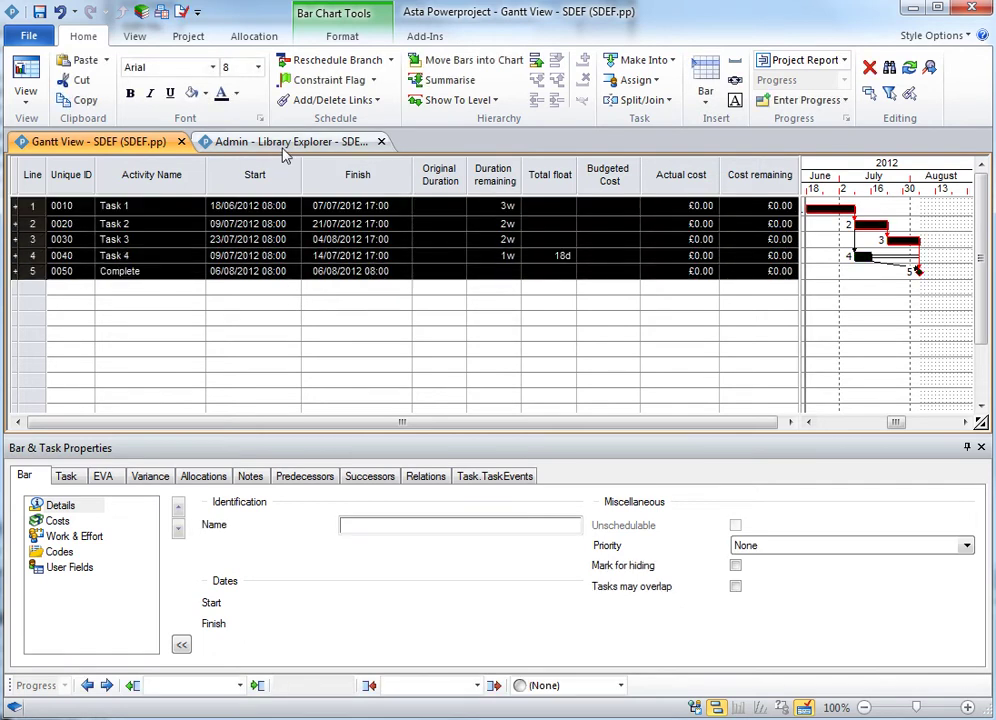
pyautogui.click(442, 80)
pyautogui.click(143, 205)
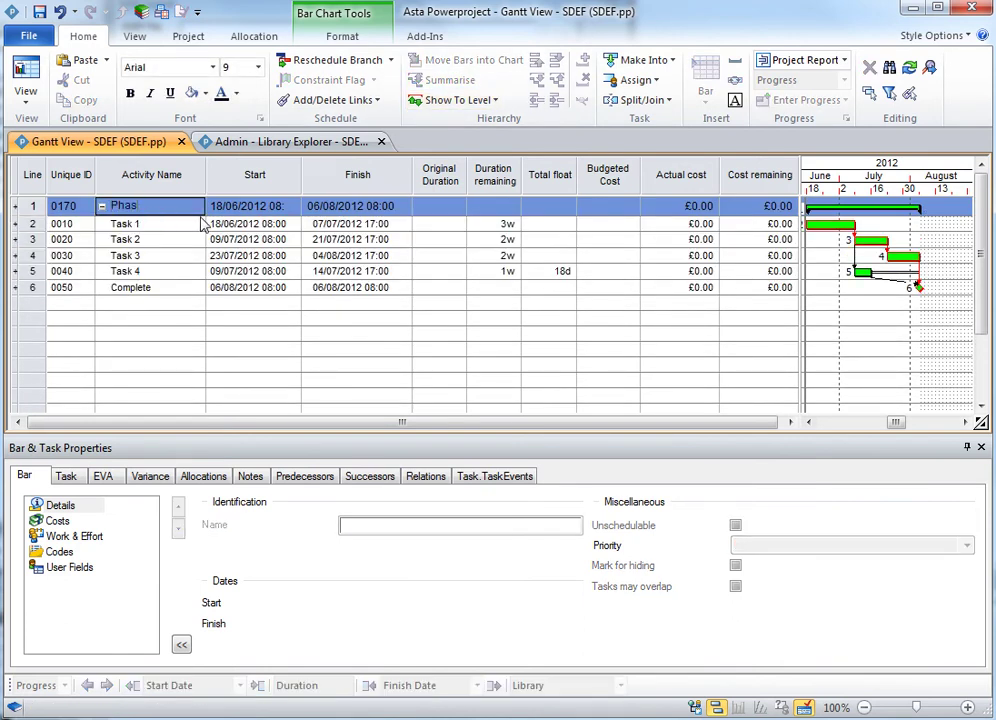
pyautogui.click(201, 225)
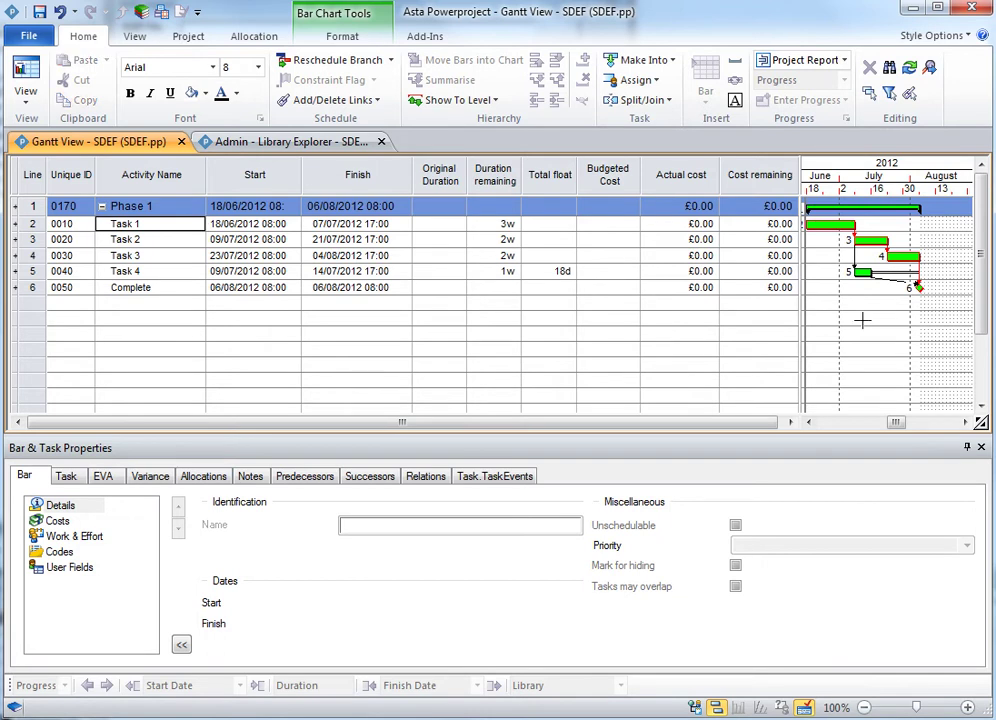
# - Assign the AREA code Area 1 and the WRKP code 10 to Task 1
pyautogui.click(826, 225)
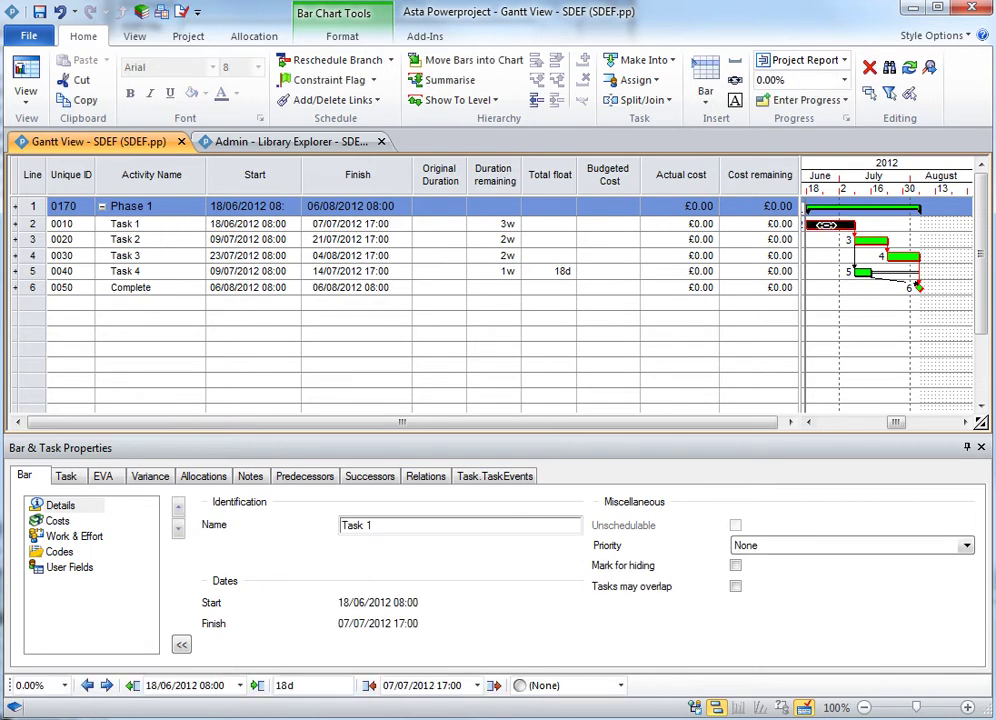
pyautogui.click(70, 478)
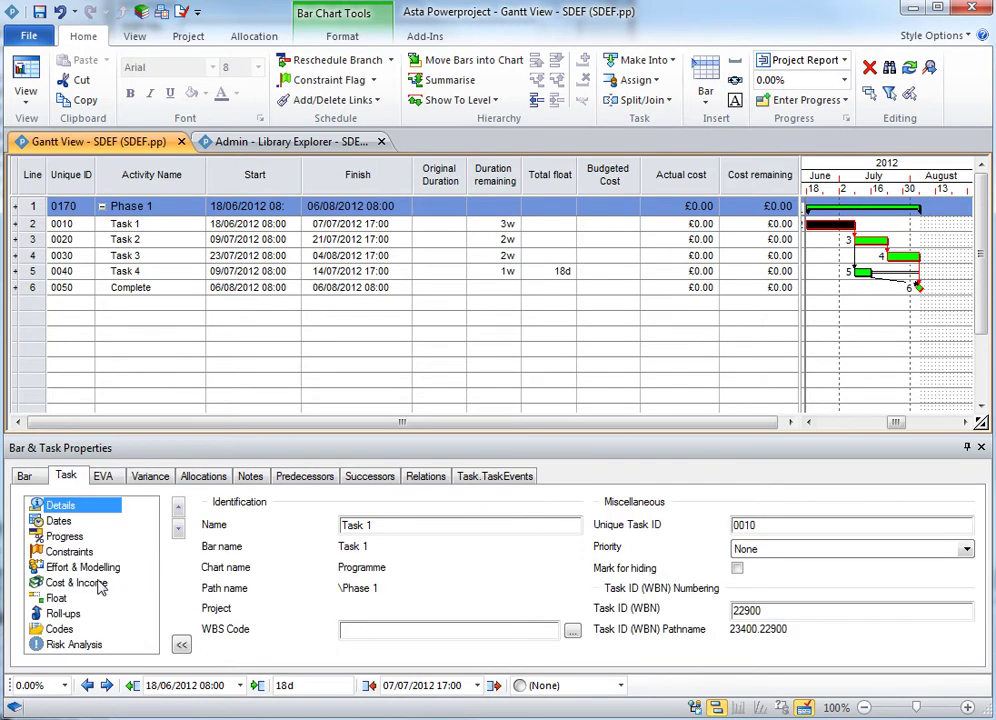
pyautogui.click(60, 629)
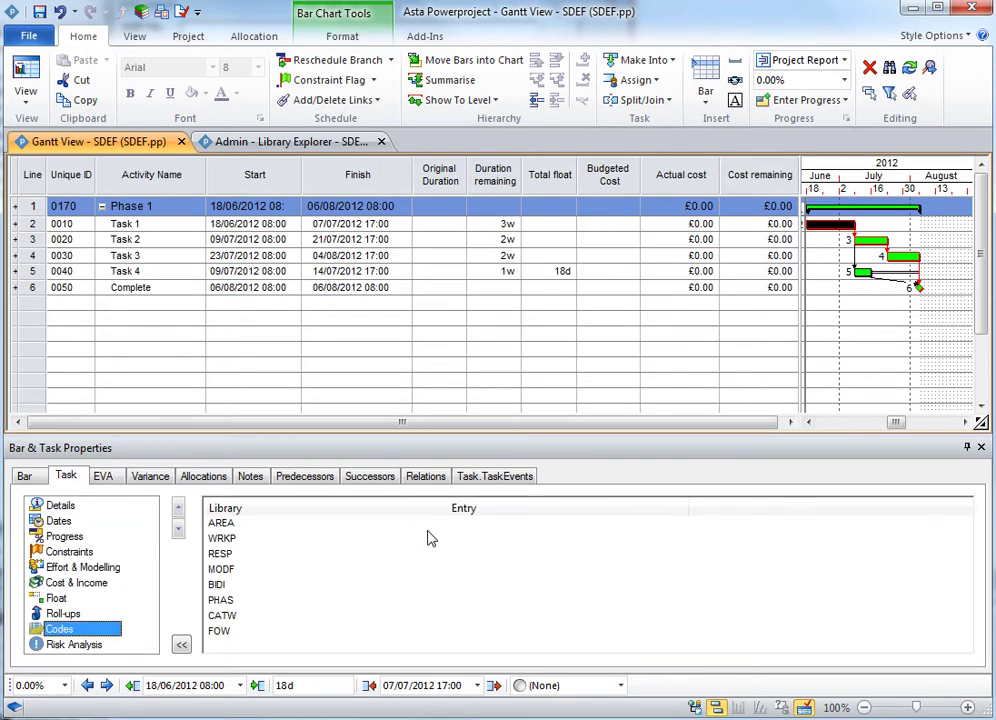
pyautogui.click(478, 523)
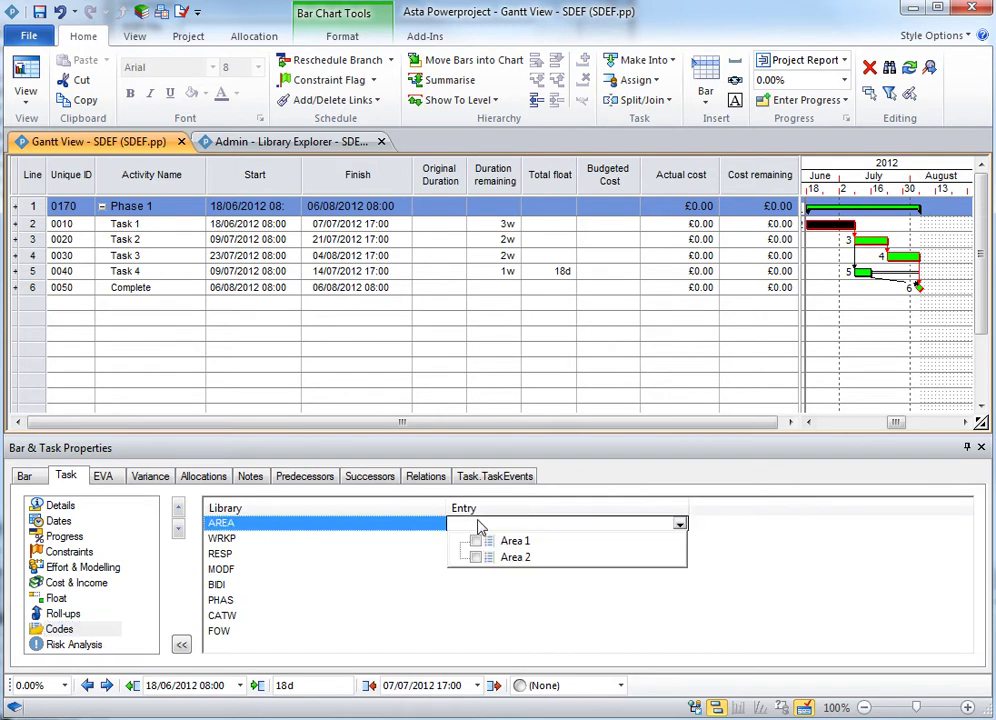
pyautogui.click(477, 541)
pyautogui.click(453, 551)
pyautogui.click(494, 538)
pyautogui.click(476, 572)
pyautogui.click(390, 591)
# - Assign the RESP code Corps of Engineers and the MODF code Not Applicable to Task 1
pyautogui.click(482, 556)
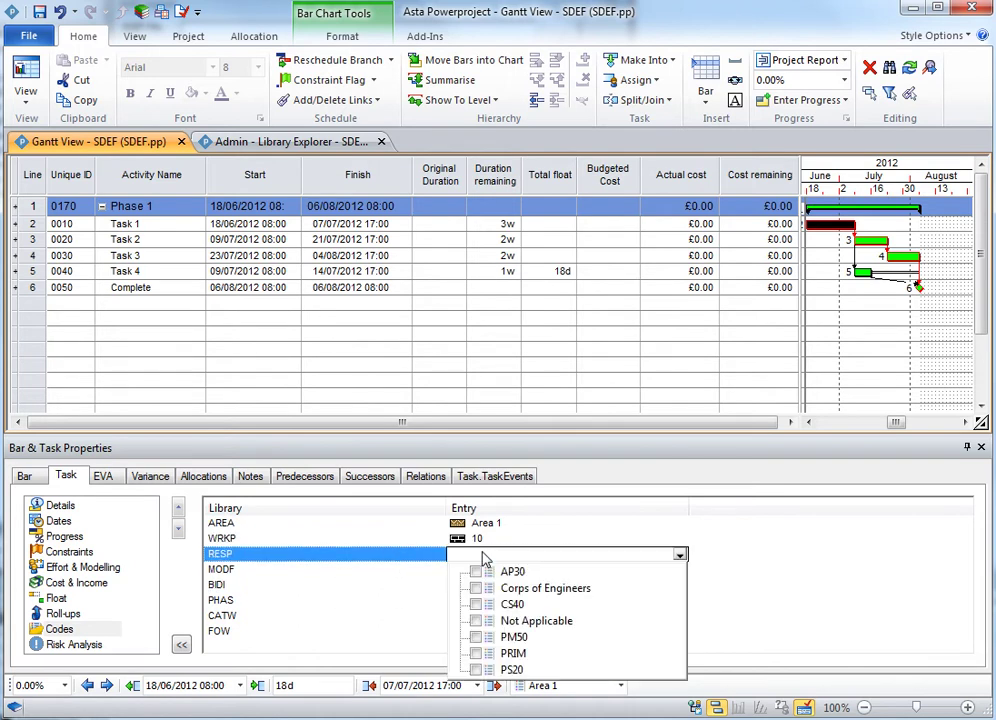
pyautogui.click(476, 588)
pyautogui.click(424, 590)
pyautogui.click(465, 569)
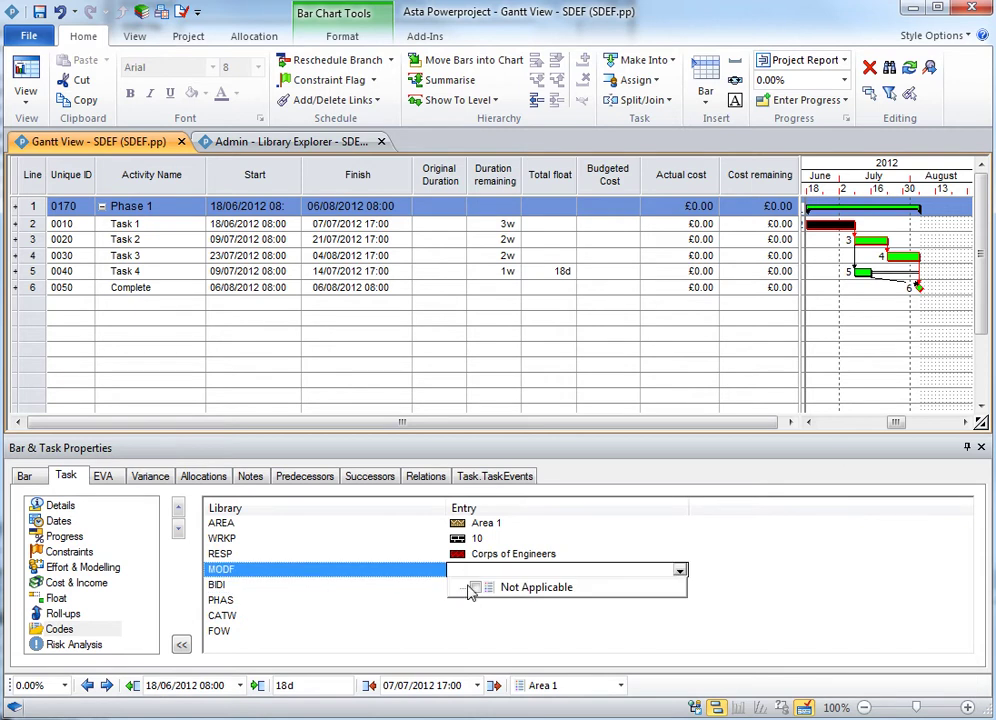
pyautogui.click(476, 588)
pyautogui.click(456, 598)
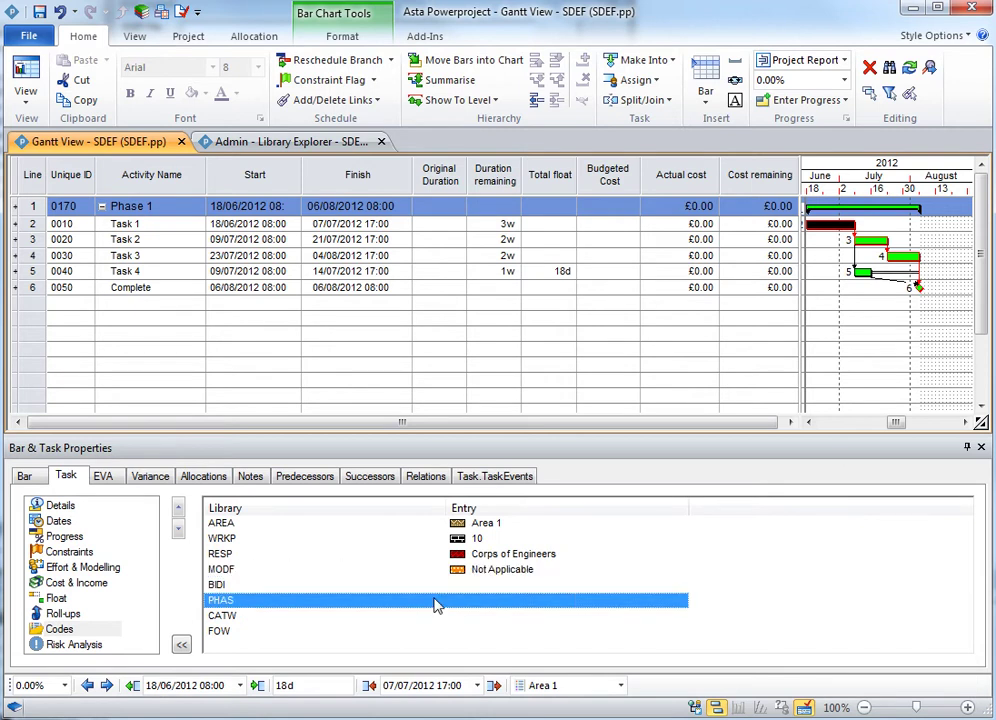
# - Assign the BIDI code Bid Item y and the PHAS code 1 to Task 1
pyautogui.click(463, 590)
pyautogui.click(463, 590)
pyautogui.click(471, 625)
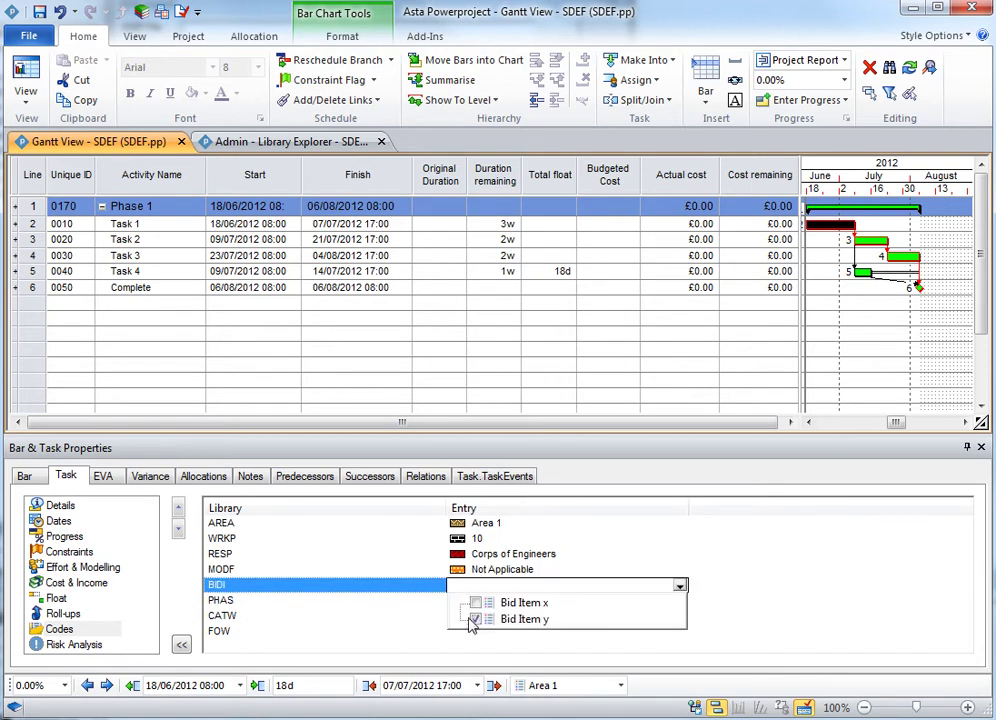
pyautogui.click(424, 621)
pyautogui.click(466, 598)
pyautogui.click(472, 621)
pyautogui.click(424, 638)
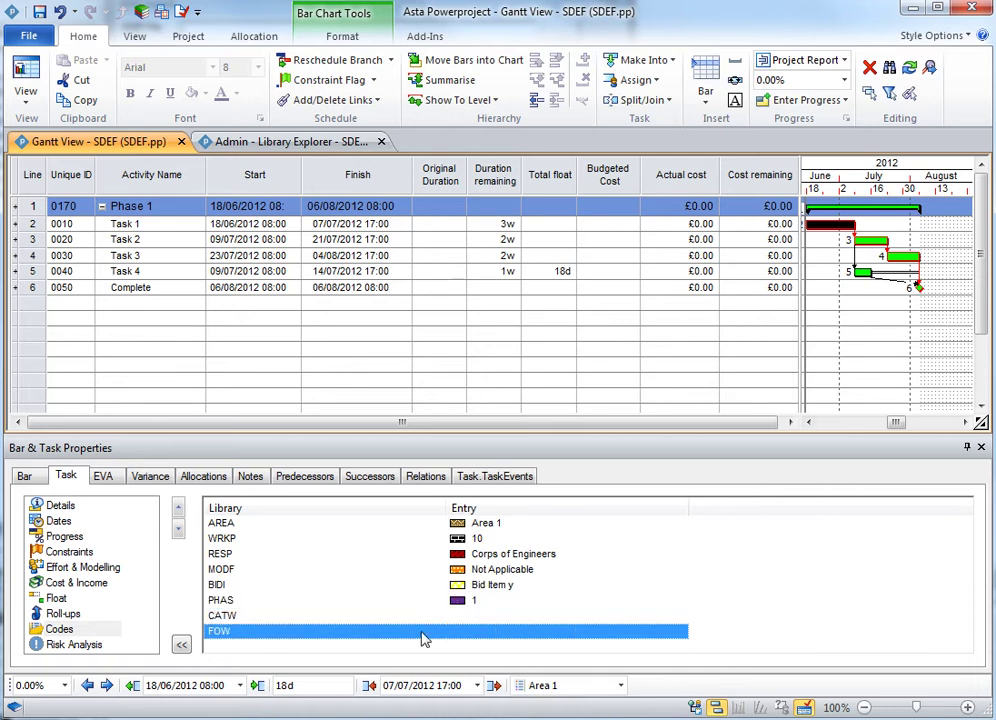
# - Assign an AREA code to Task 2 and save the project
pyautogui.click(870, 241)
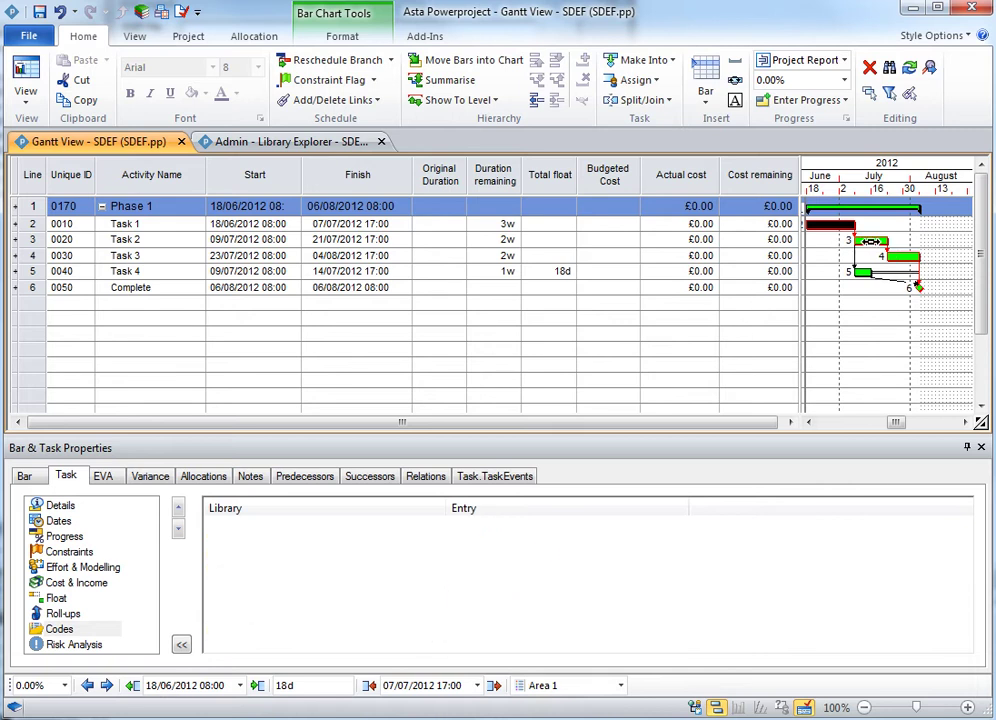
pyautogui.click(468, 523)
pyautogui.click(476, 557)
pyautogui.click(858, 334)
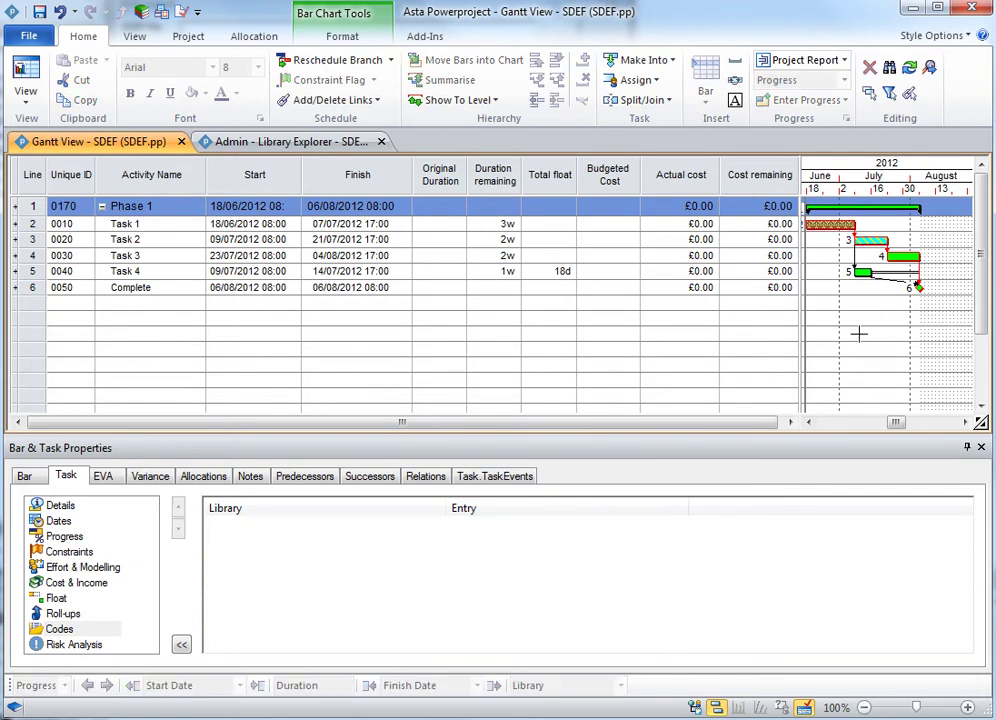
pyautogui.click(39, 12)
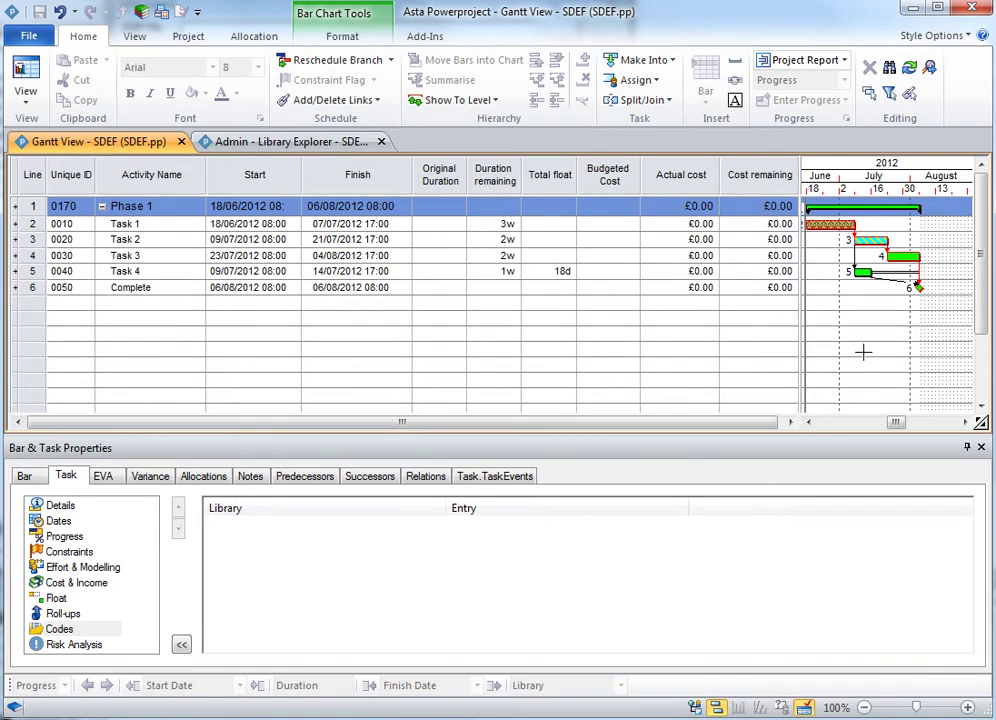
# - Assign the permanent resource Sub Contractor Costs to Task 1
pyautogui.rightClick(828, 227)
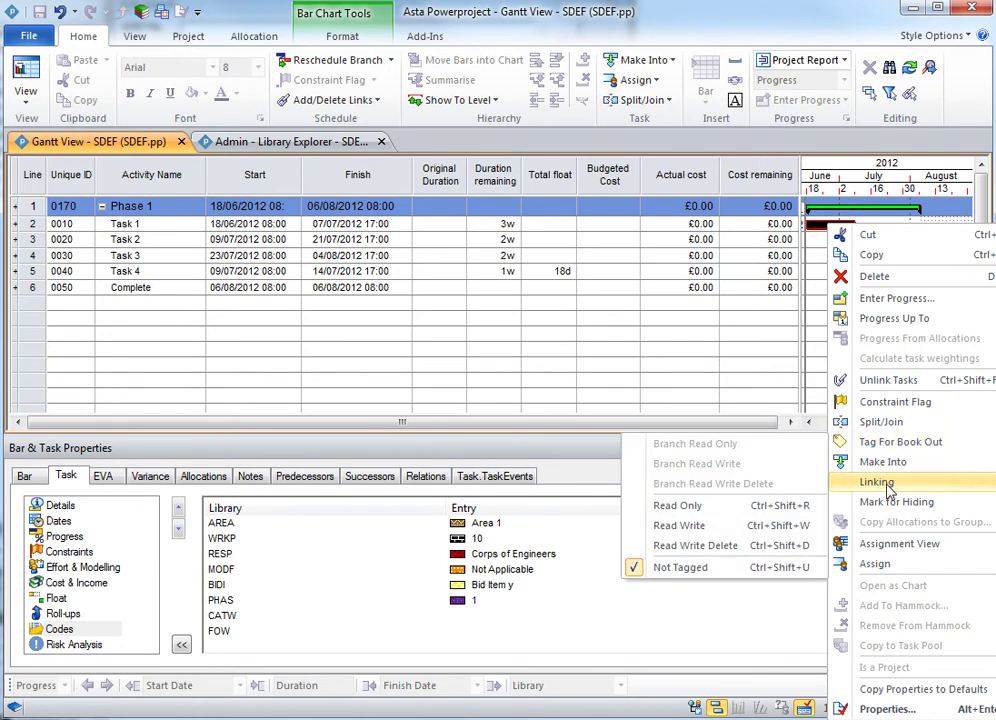
pyautogui.moveTo(893, 566)
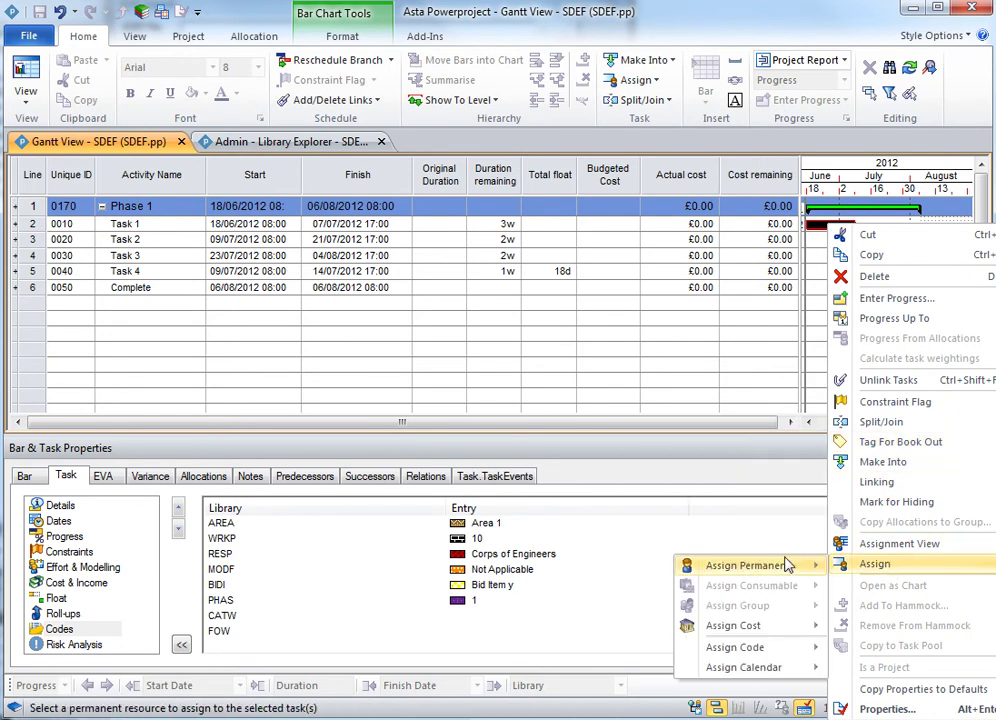
pyautogui.moveTo(787, 565)
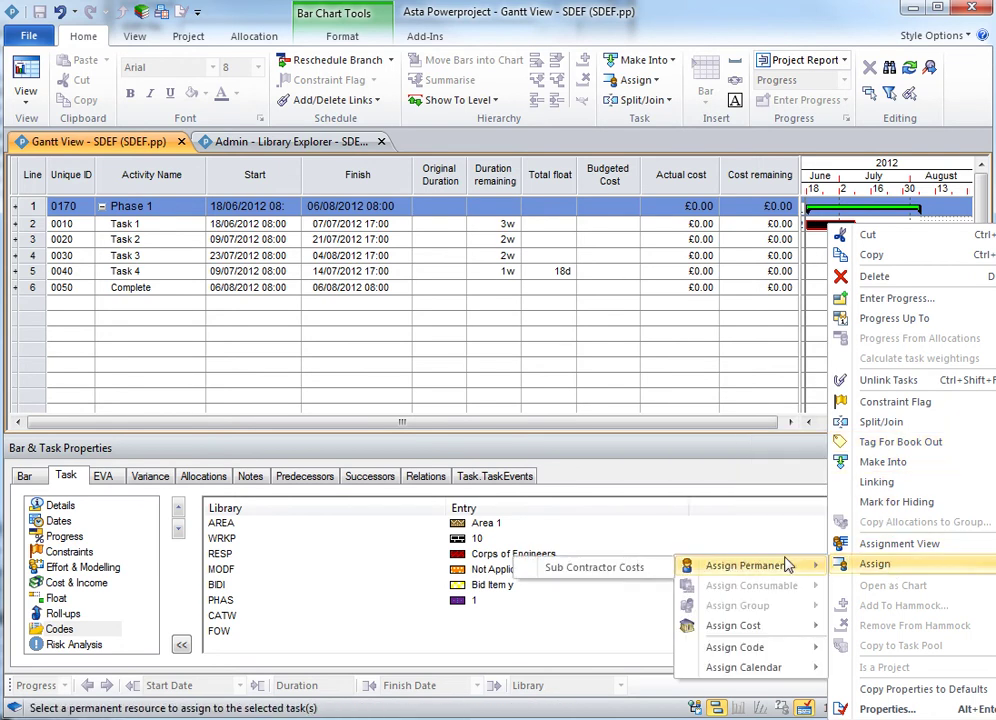
pyautogui.click(619, 569)
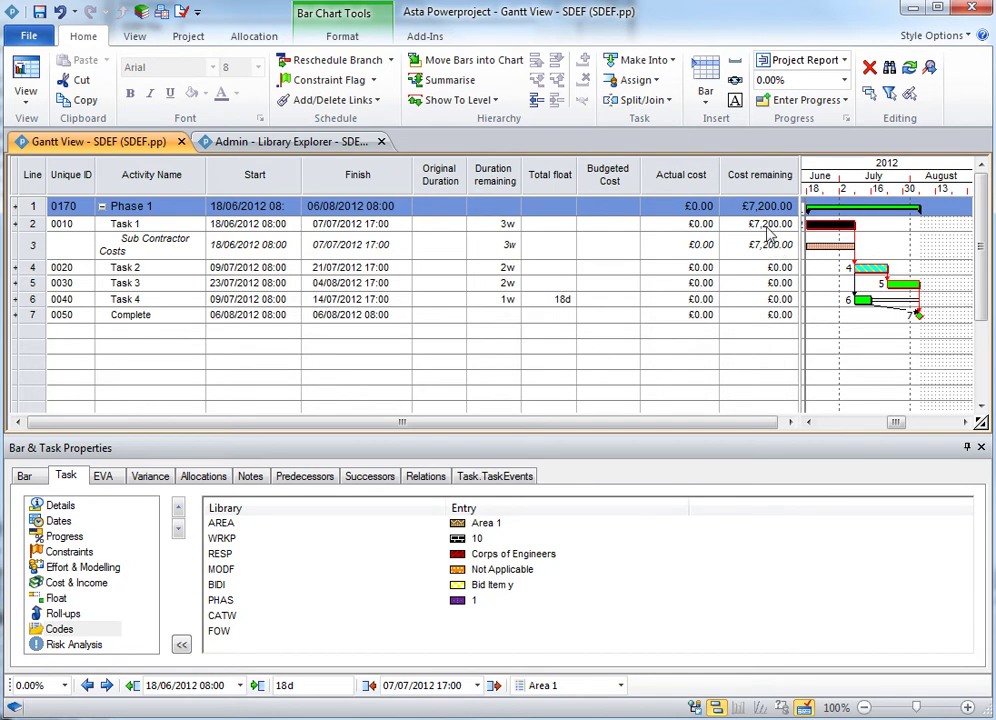
pyautogui.click(901, 237)
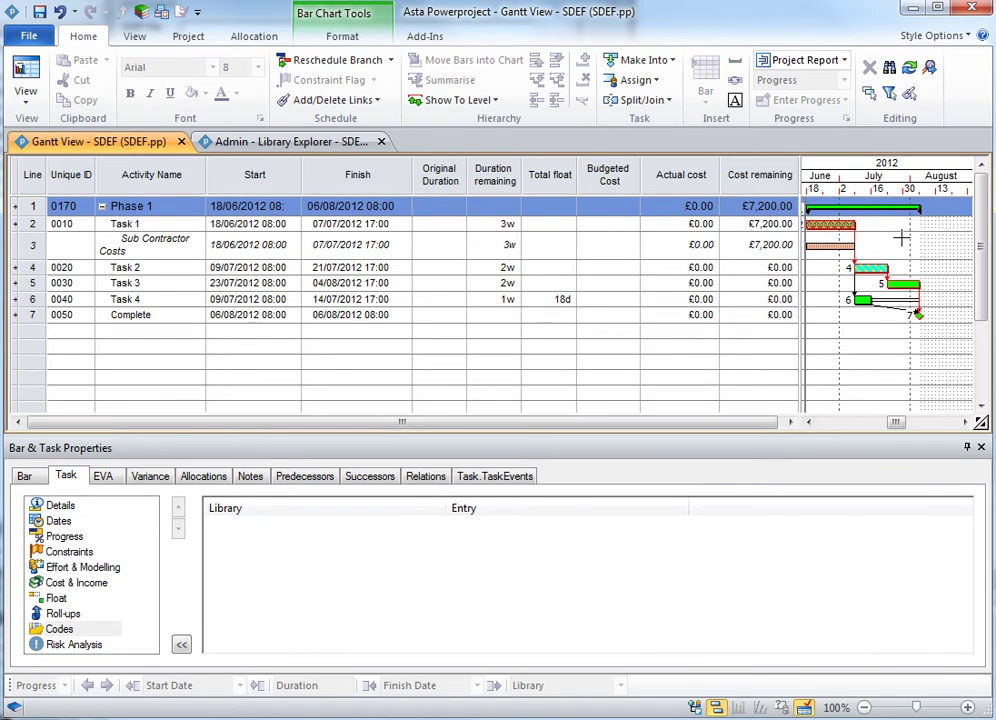
# - Set the remaining allocation of Task 1's Sub Contractor Costs to 2 in its modelling properties
pyautogui.doubleClick(828, 245)
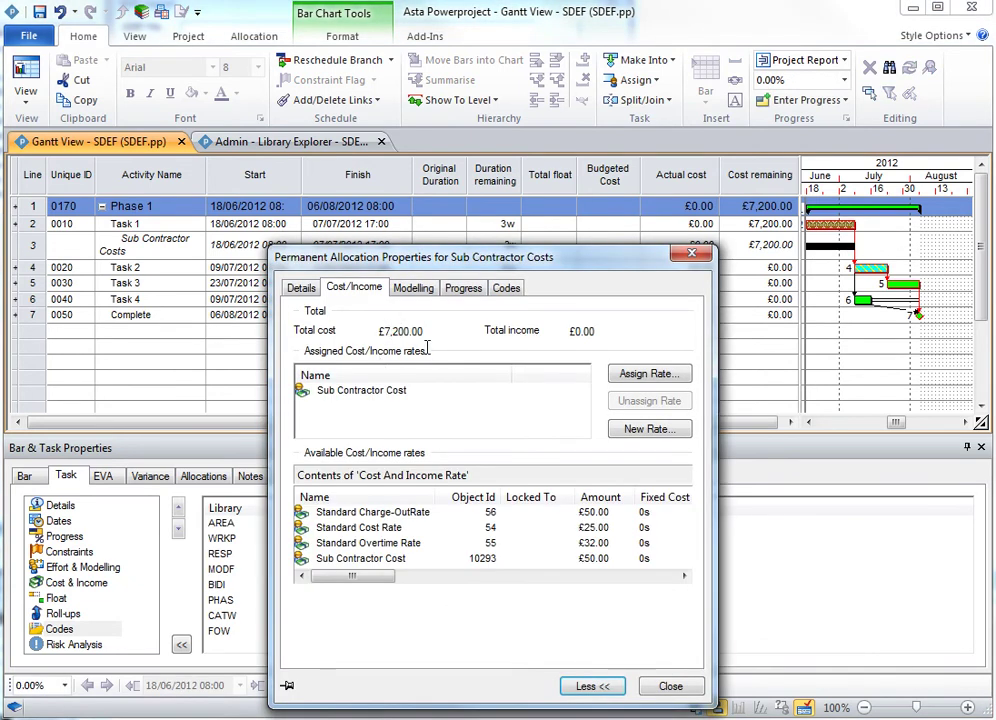
pyautogui.click(411, 286)
pyautogui.moveTo(442, 446); pyautogui.dragTo(412, 450)
pyautogui.write('2')
pyautogui.press('Tab')
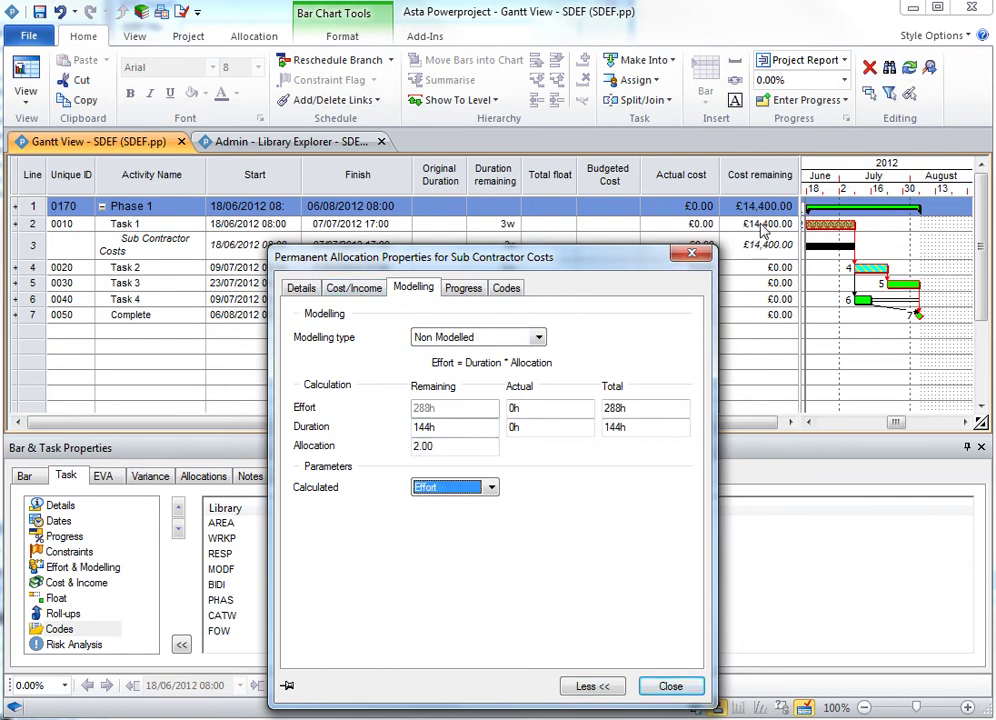
# - Undo the allocation change on Sub Contractor Costs and close the allocation properties
pyautogui.click(60, 14)
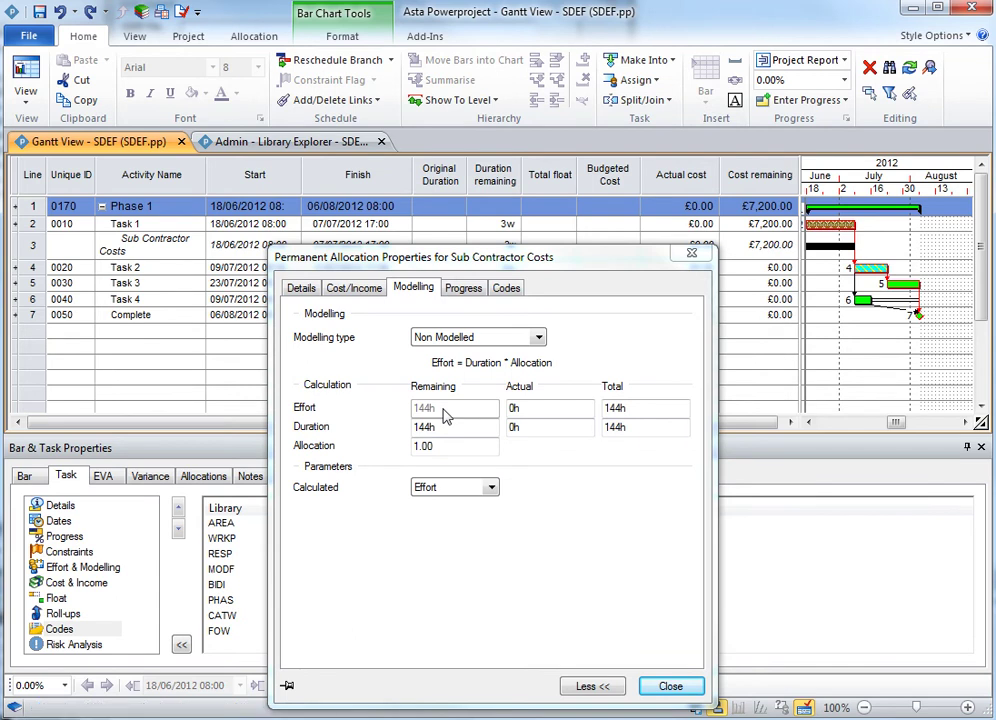
pyautogui.click(672, 687)
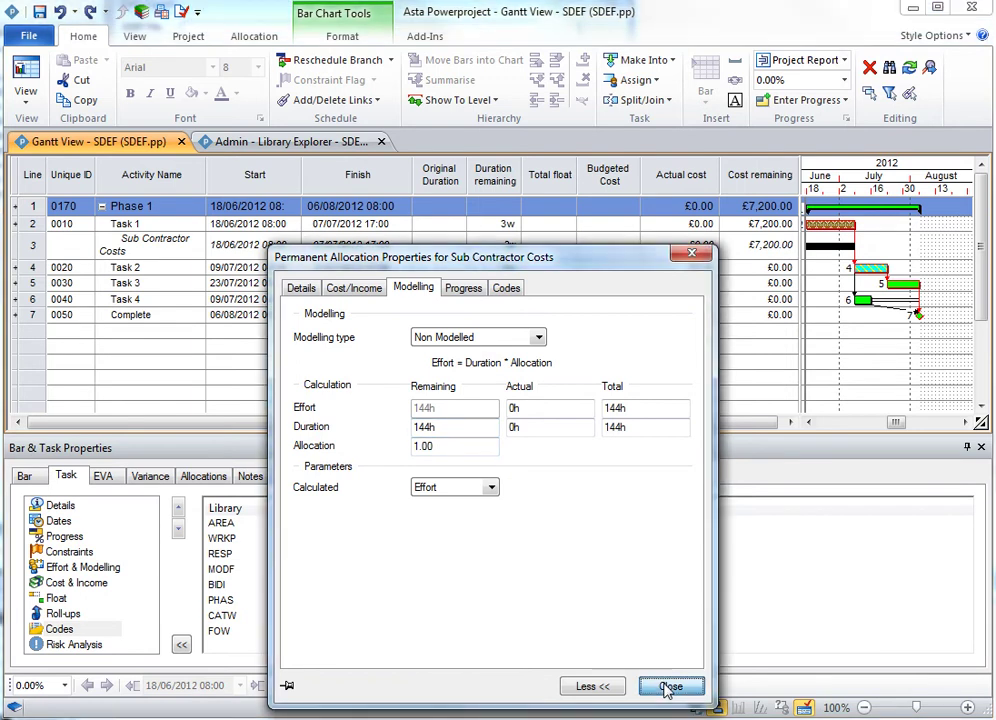
pyautogui.click(892, 366)
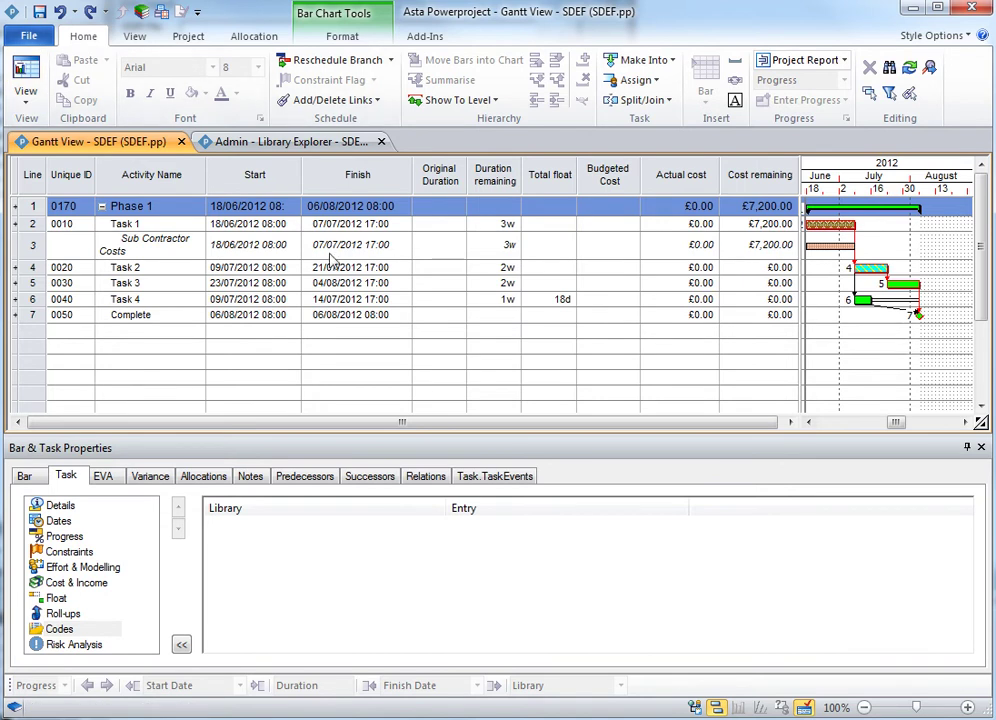
# - Create a new project baseline named "Target" and close the baseline manager
pyautogui.click(193, 38)
pyautogui.click(82, 90)
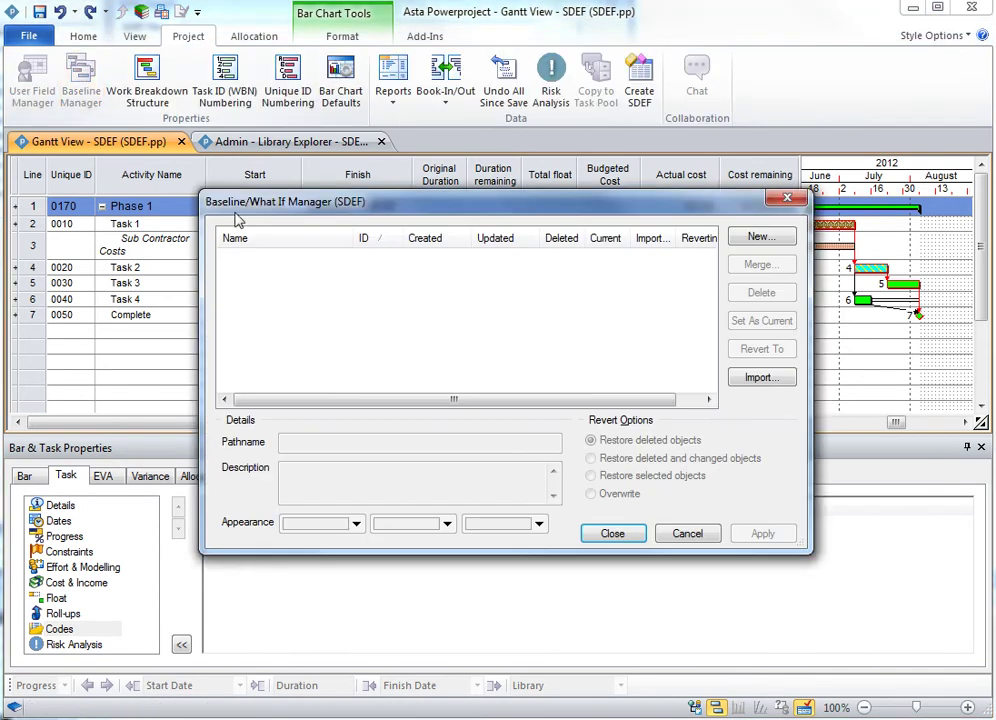
pyautogui.click(757, 236)
pyautogui.write('Traget')
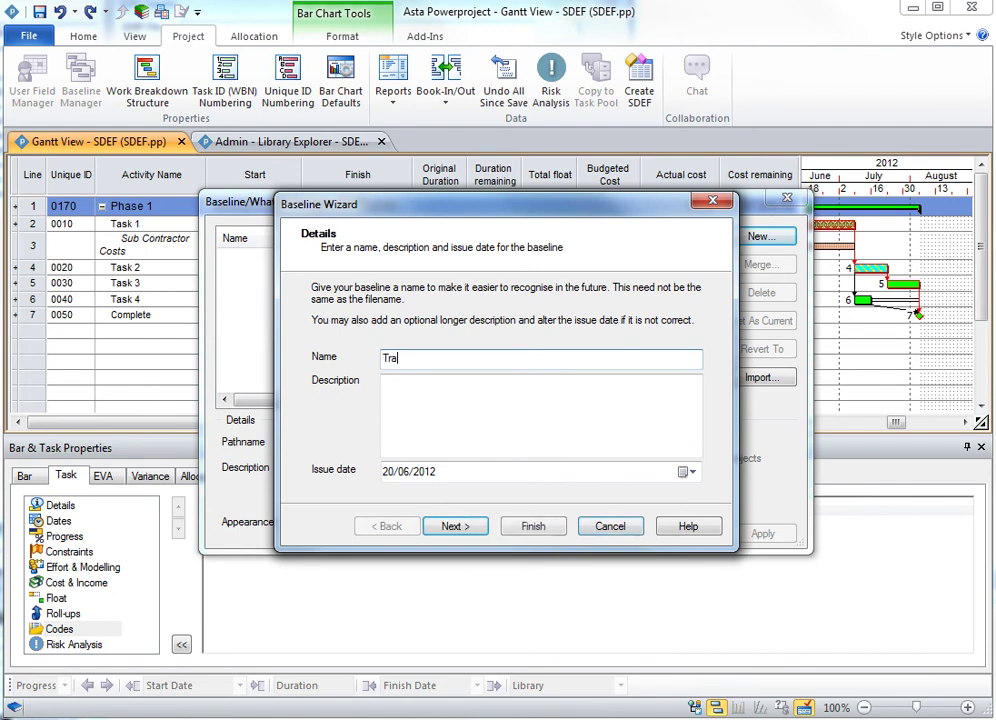
pyautogui.press('BackSpace')
pyautogui.press('BackSpace')
pyautogui.press('BackSpace')
pyautogui.press('BackSpace')
pyautogui.write('arget')
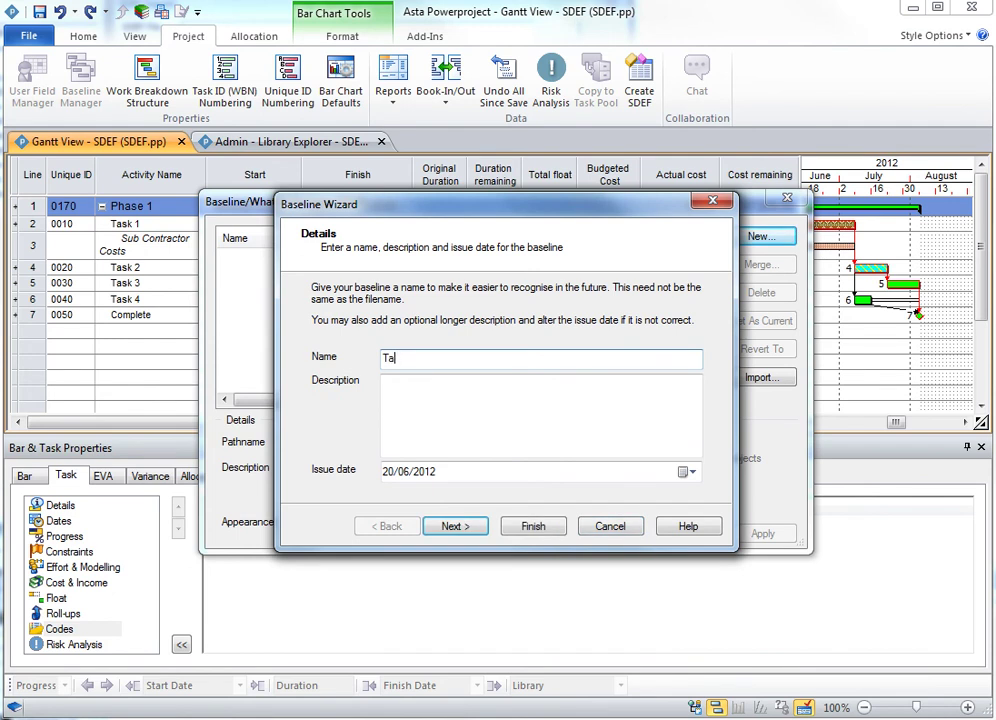
pyautogui.click(533, 526)
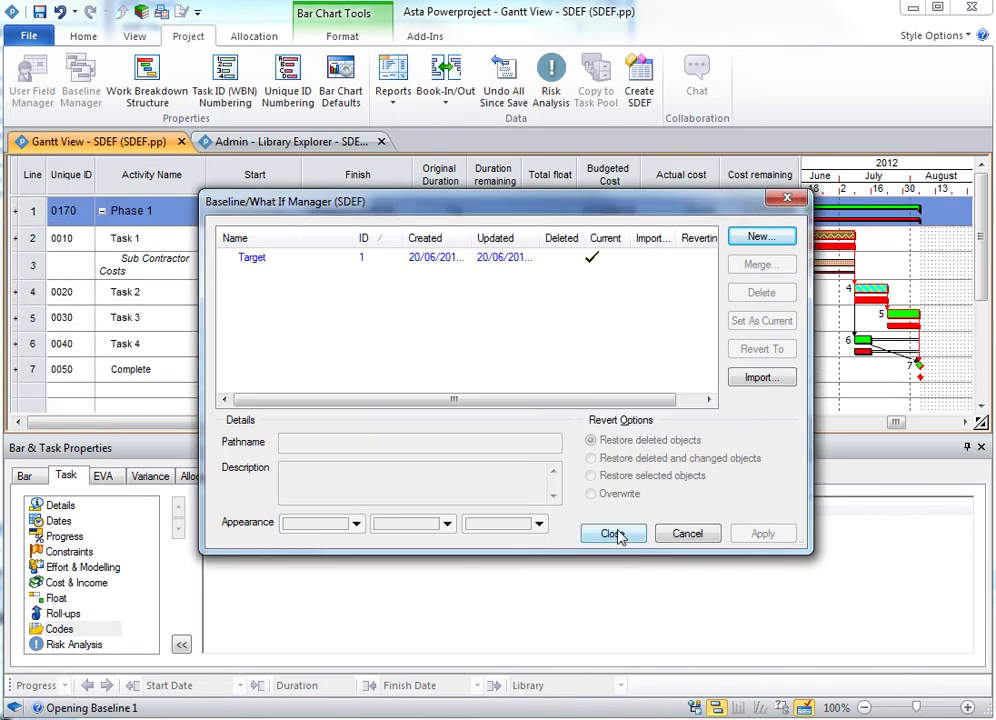
pyautogui.click(612, 534)
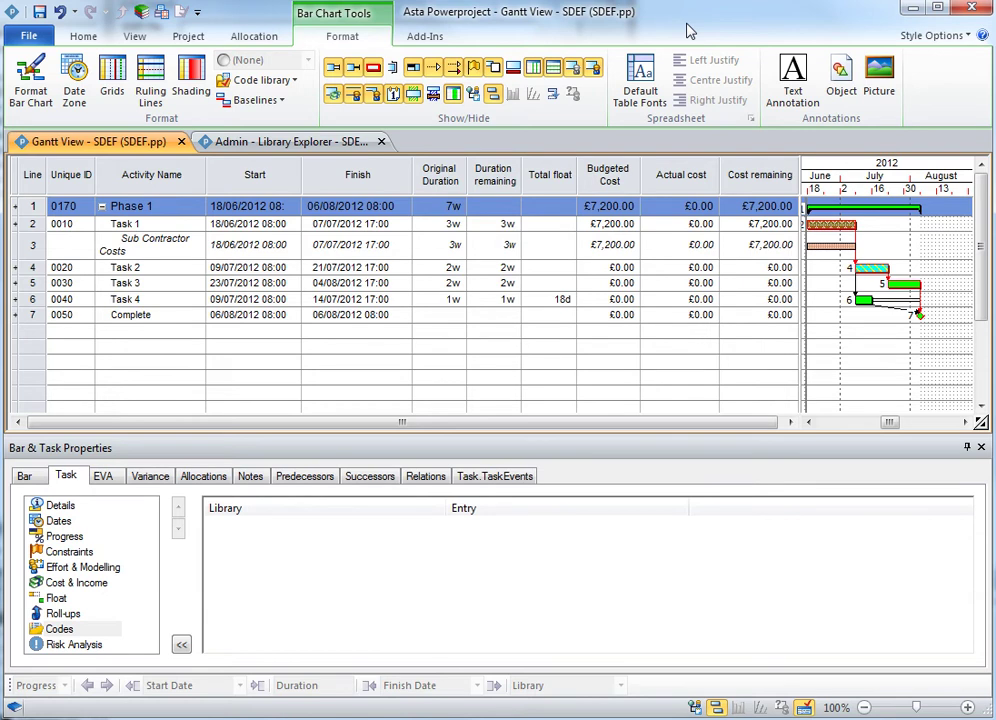
# - Start creating the SDEF export and confirm proceeding with the rescheduled project
pyautogui.click(186, 38)
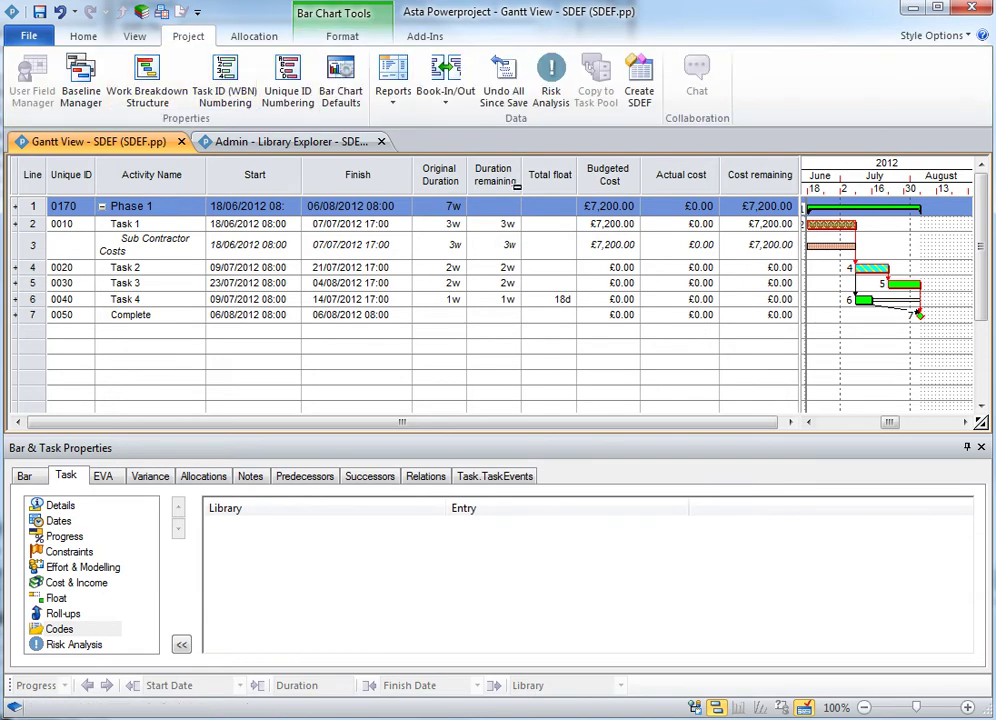
pyautogui.click(640, 84)
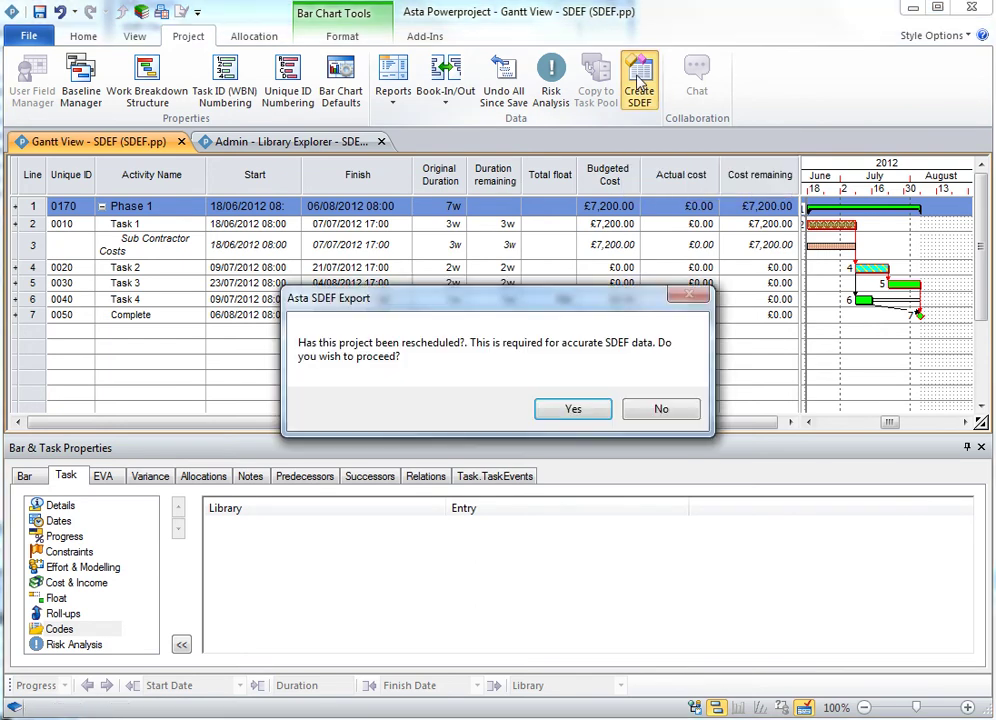
pyautogui.moveTo(402, 308); pyautogui.dragTo(412, 368)
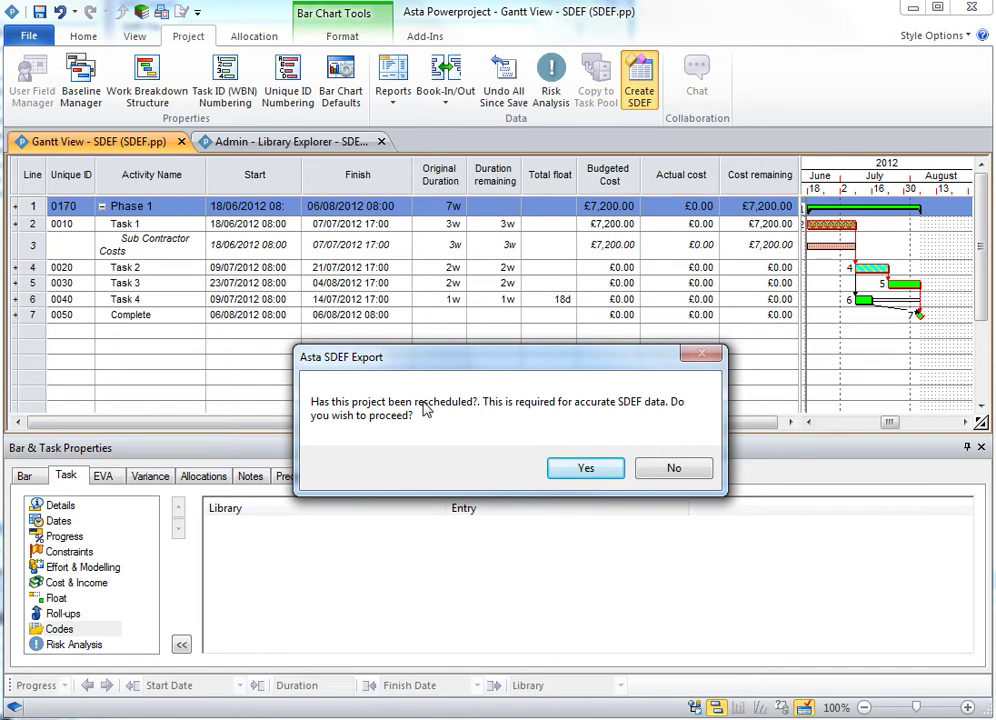
pyautogui.click(586, 470)
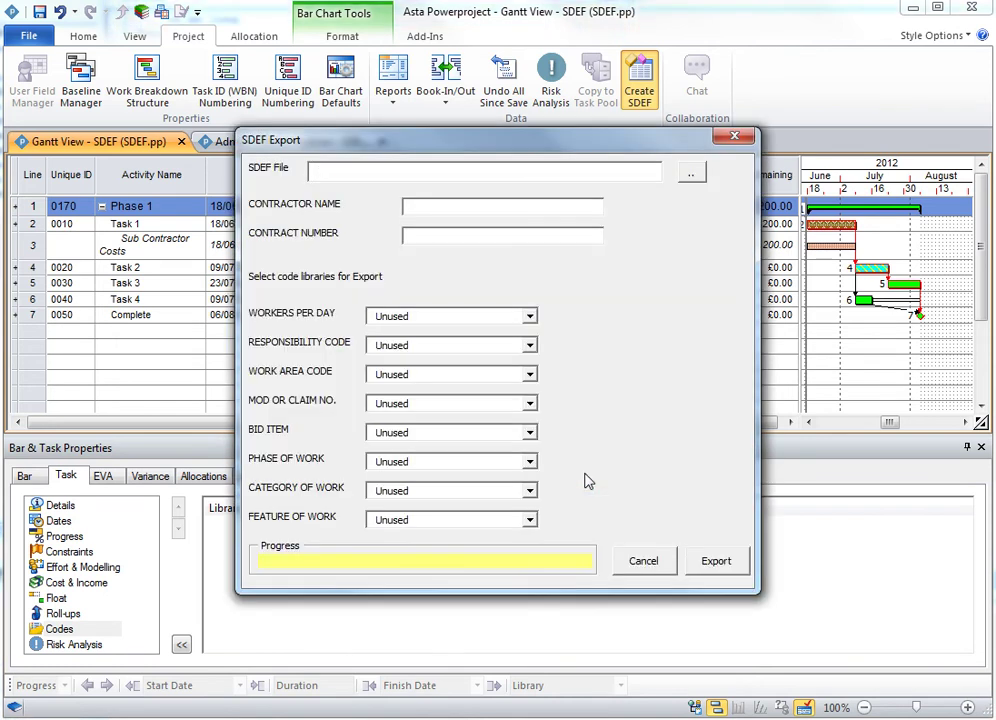
# - Set the SDEF export file to "Export 1" in the Samples folder within the SDEF folder
pyautogui.click(689, 178)
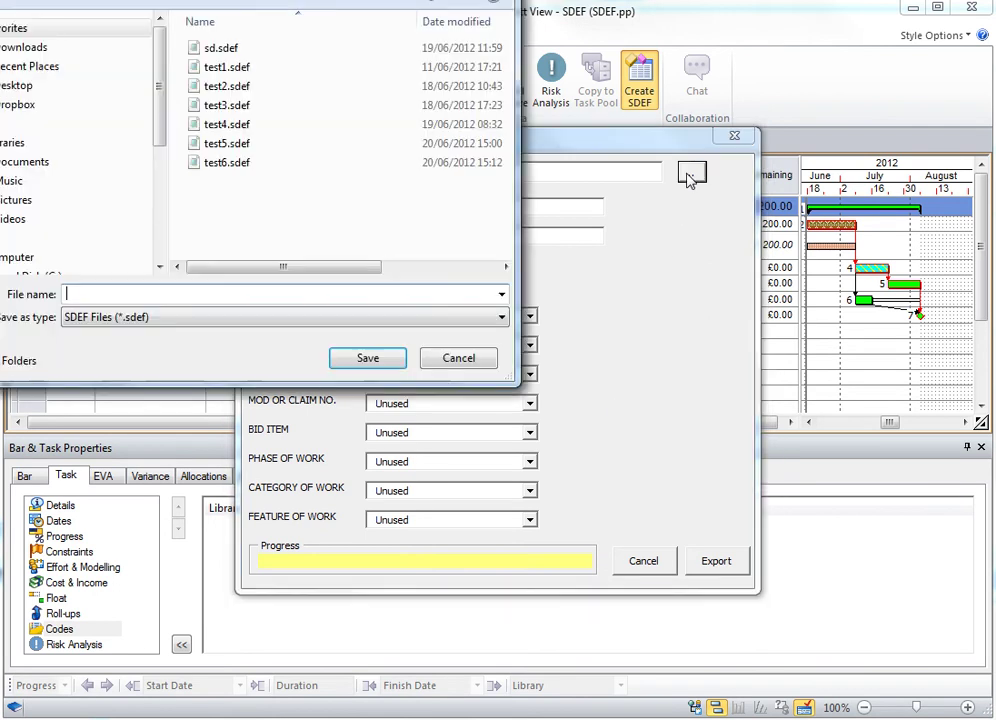
pyautogui.moveTo(140, 0); pyautogui.dragTo(422, 105)
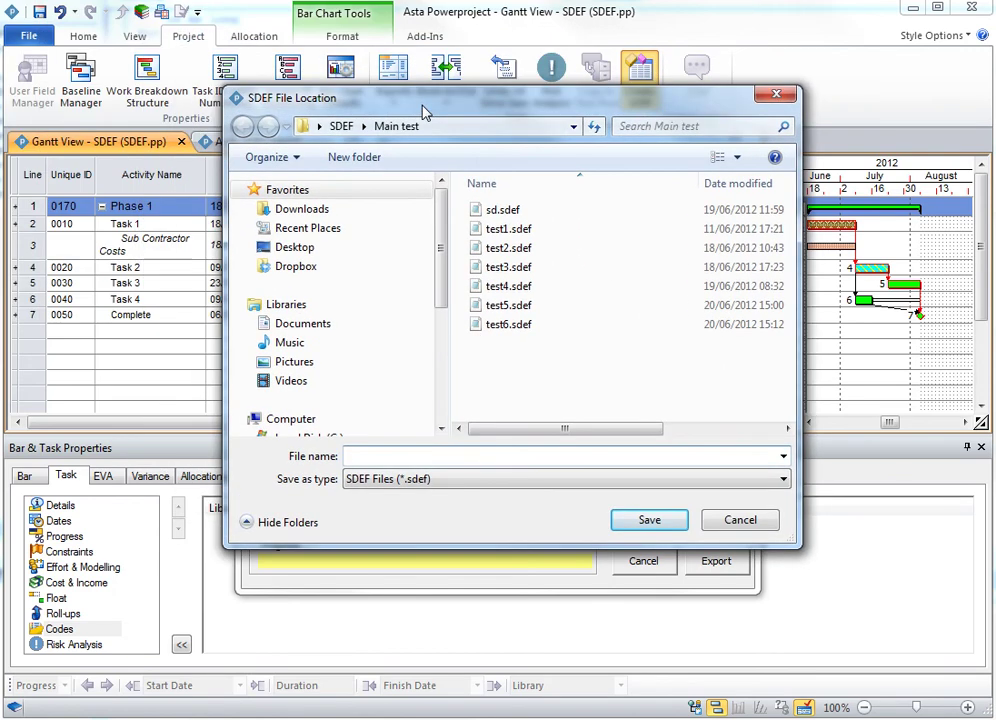
pyautogui.click(342, 127)
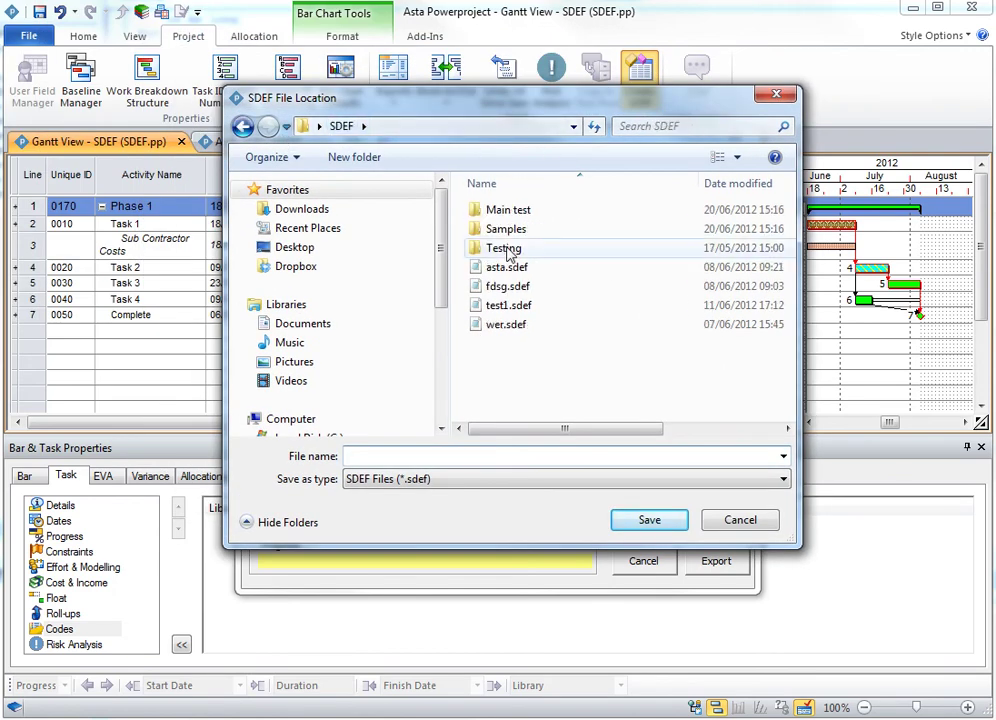
pyautogui.doubleClick(507, 229)
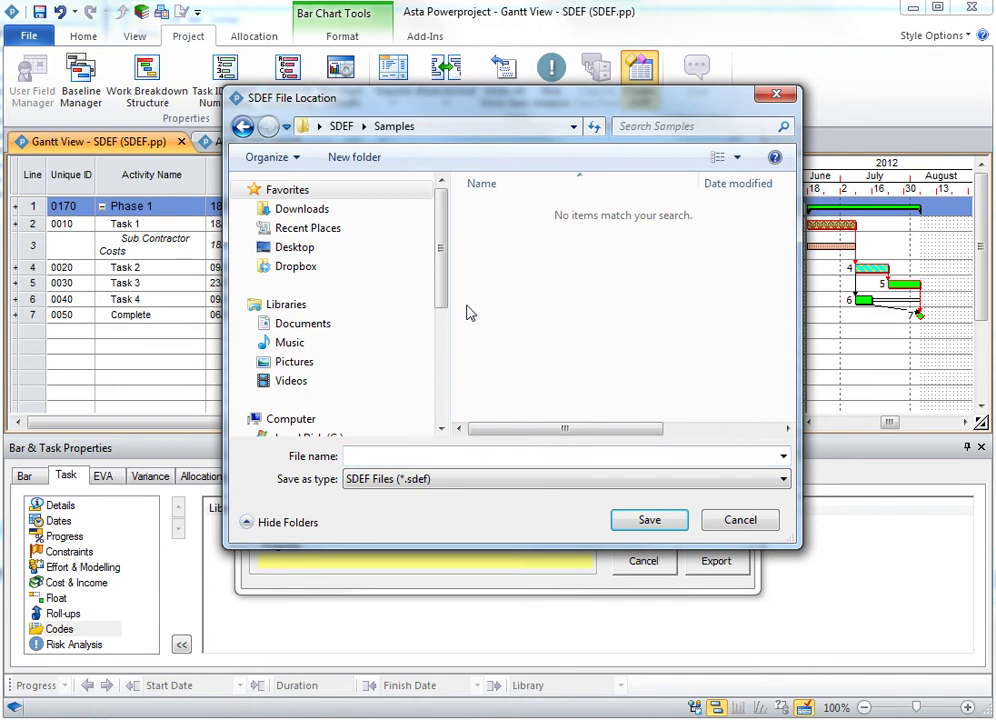
pyautogui.click(412, 456)
pyautogui.write('Ex')
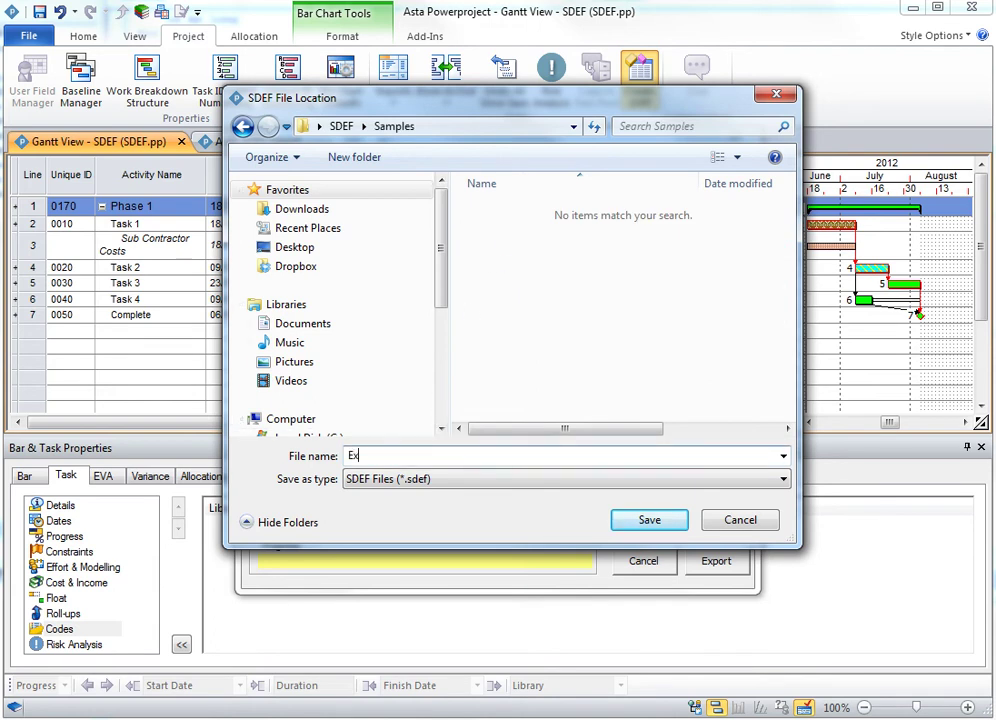
pyautogui.write('port 1')
pyautogui.click(671, 525)
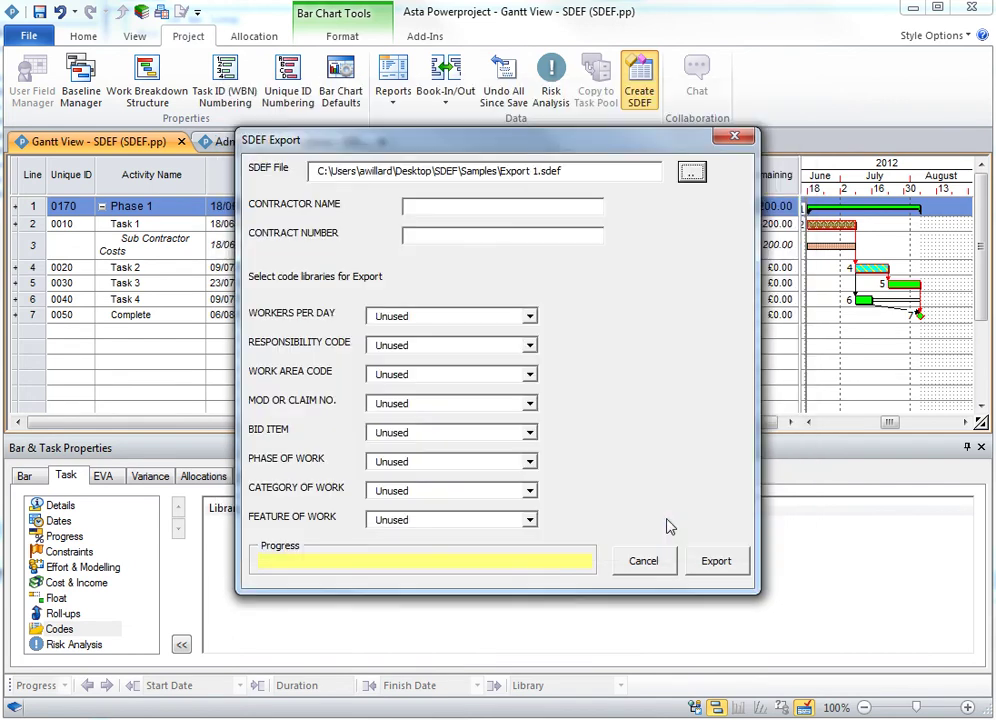
# - Map the export's code libraries: WRKP for Workers Per Day, RESP for Responsibility Code and AREA for Work Area Code
pyautogui.click(465, 208)
pyautogui.click(420, 318)
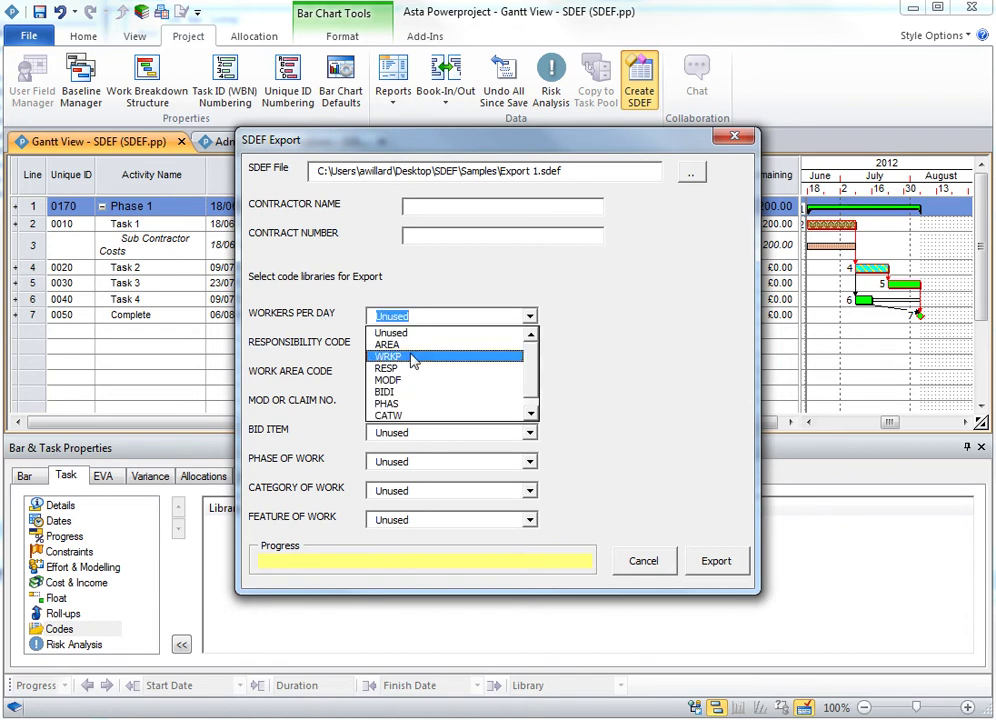
pyautogui.click(412, 358)
pyautogui.click(411, 346)
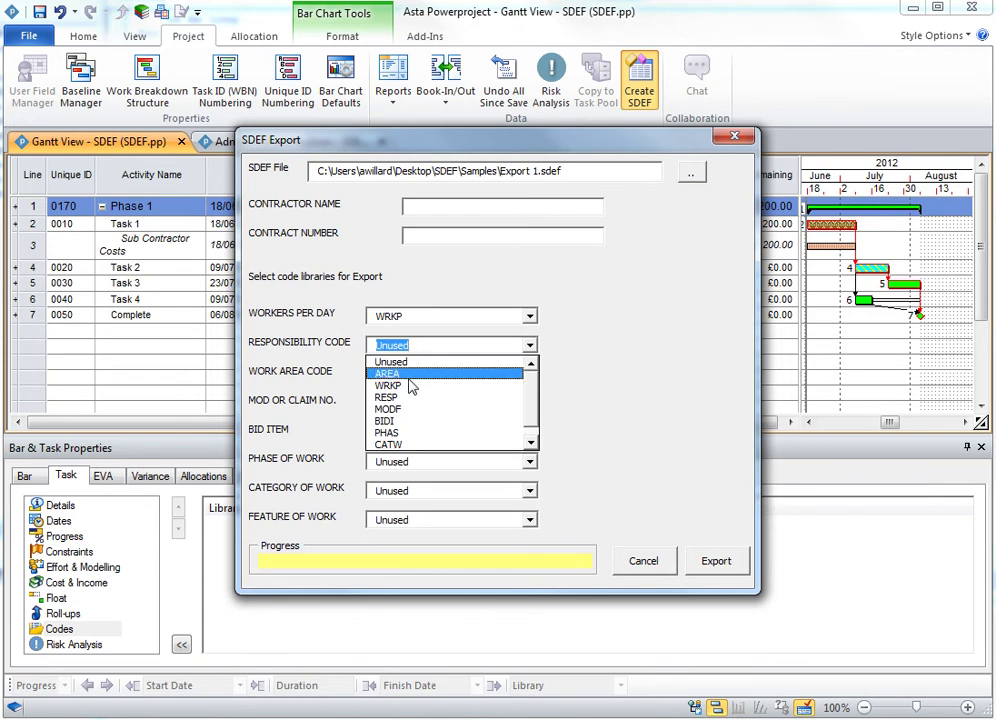
pyautogui.click(409, 398)
pyautogui.click(410, 375)
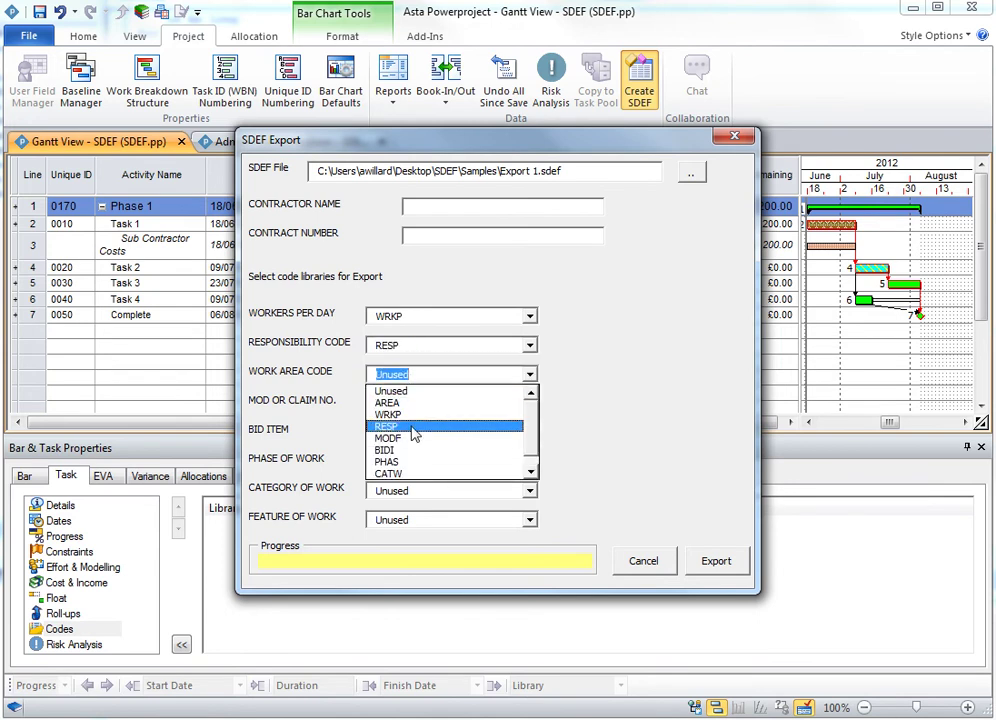
pyautogui.click(410, 403)
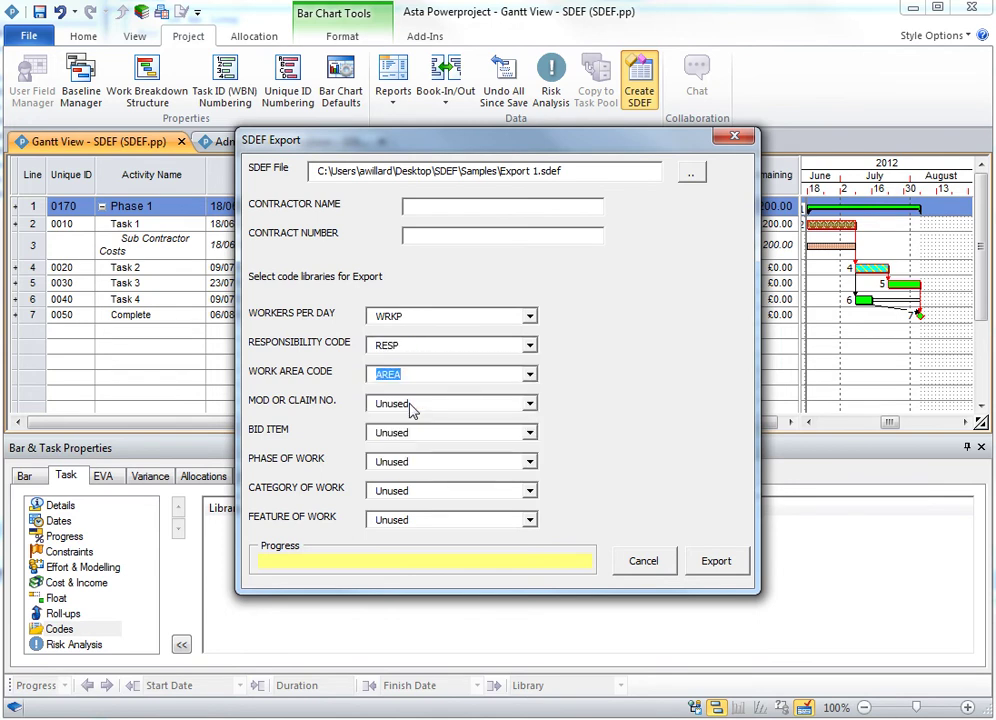
# - Map the MODF library to Mod or Claim No. and the BIDI library to Bid Item
pyautogui.click(410, 403)
pyautogui.click(410, 467)
pyautogui.click(409, 436)
pyautogui.click(415, 506)
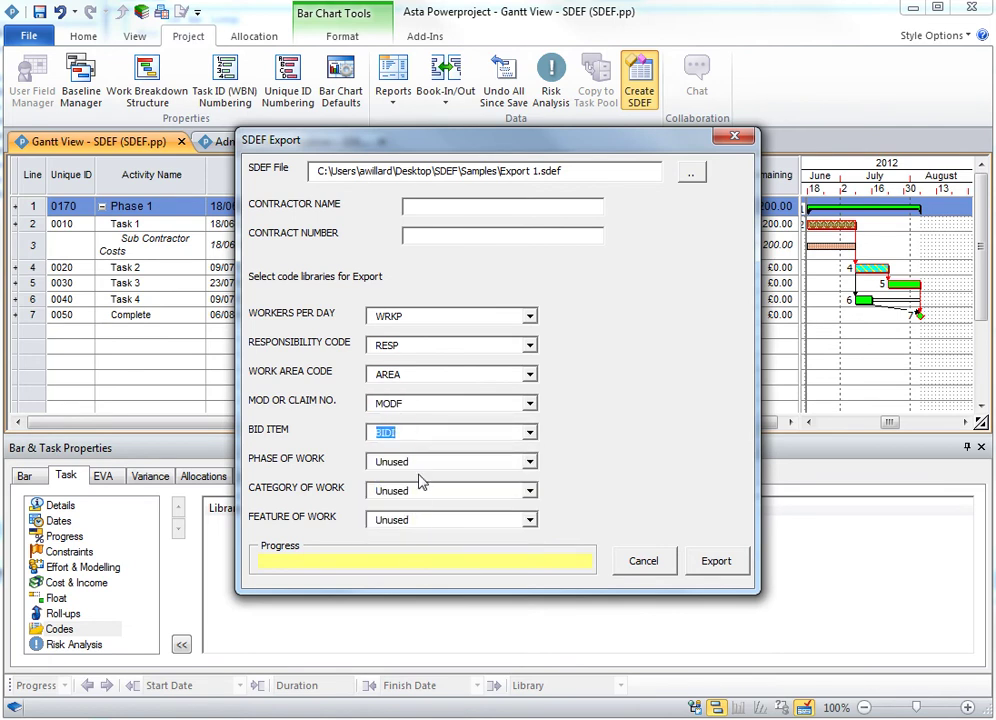
# - Map PHAS to Phase of Work, CATW to Category of Work and FOW to Feature of Work, and run the SDEF export
pyautogui.click(420, 463)
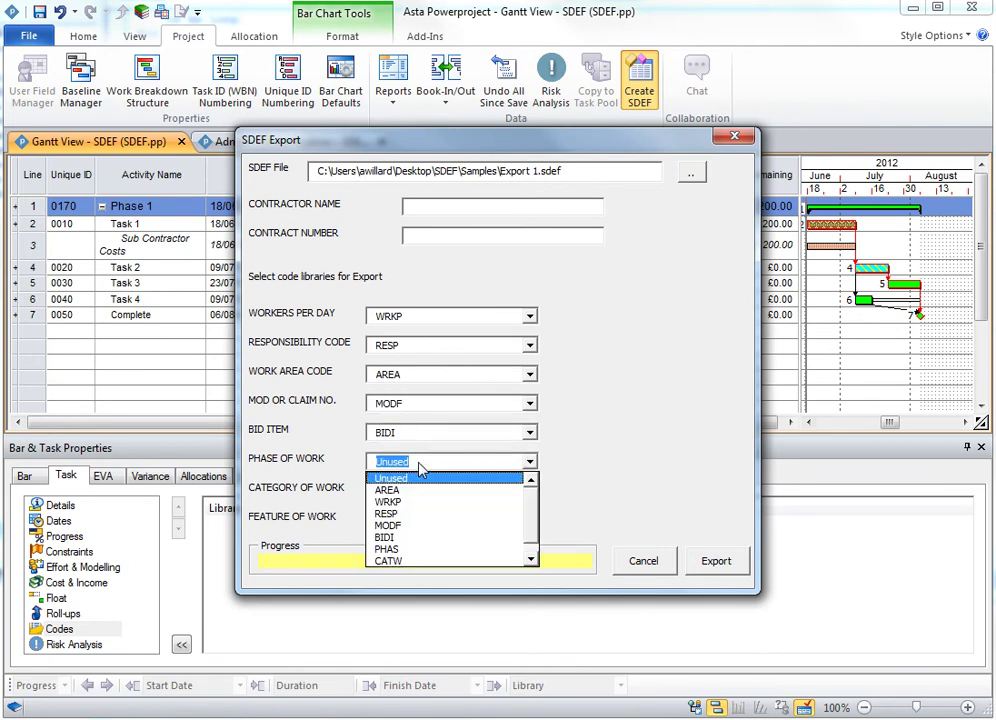
pyautogui.click(413, 549)
pyautogui.click(420, 494)
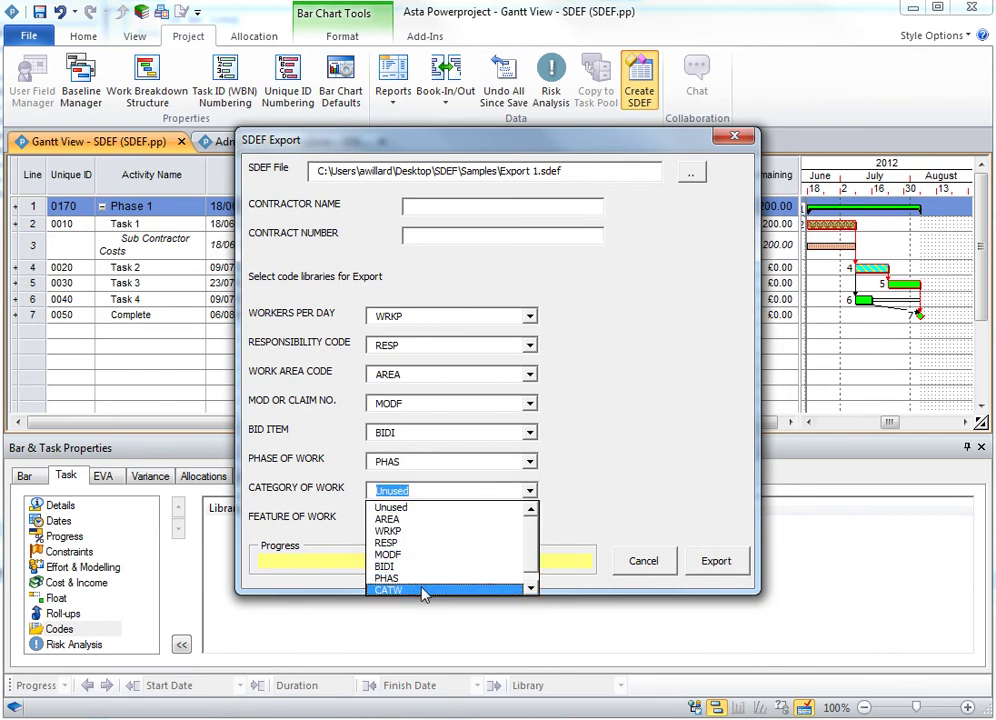
pyautogui.click(422, 591)
pyautogui.click(421, 524)
pyautogui.scroll(-1, 420, 560)
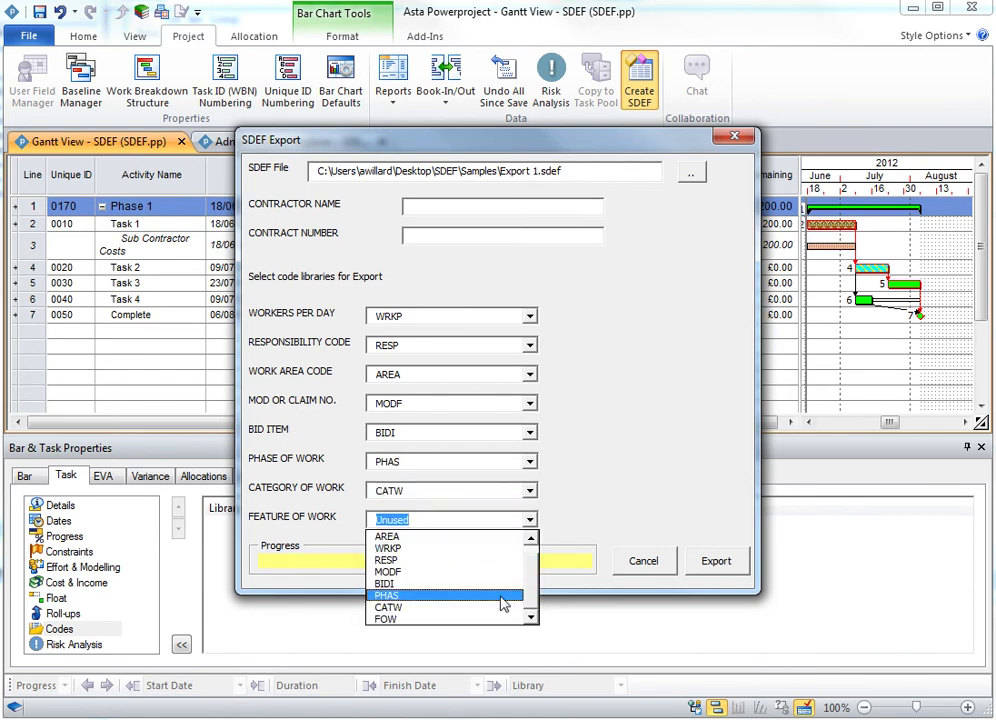
pyautogui.click(419, 619)
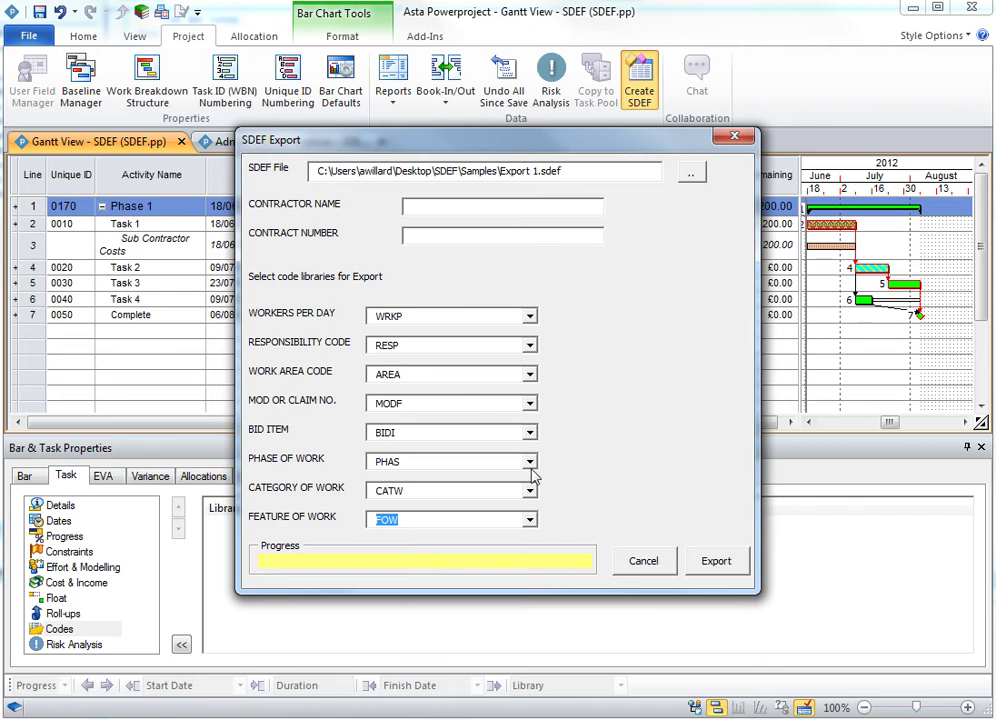
pyautogui.click(725, 565)
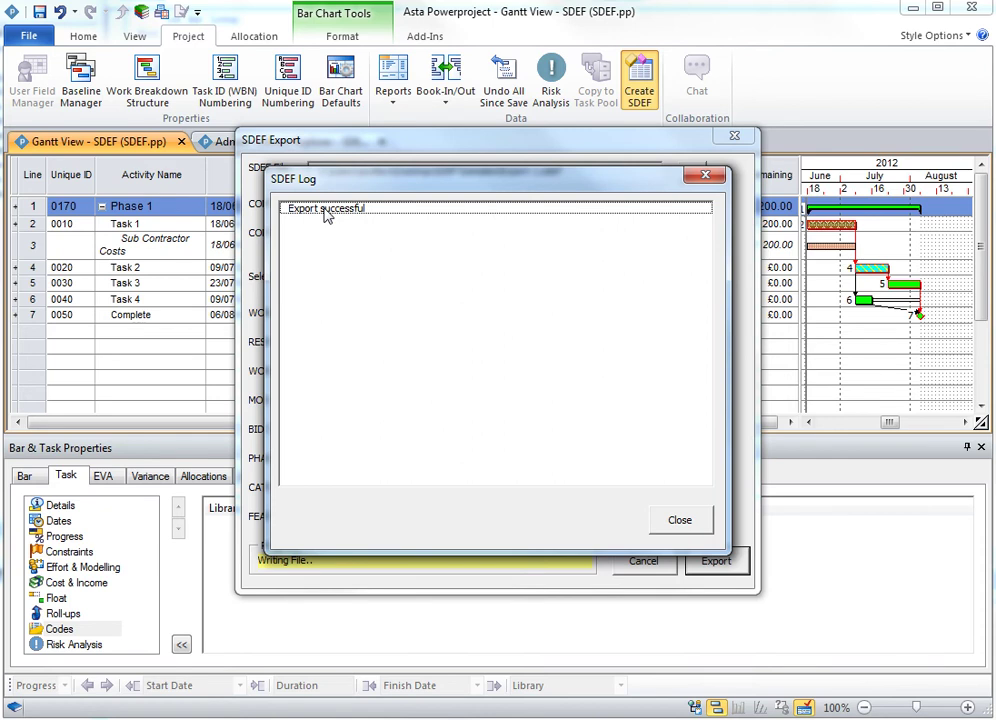
pyautogui.click(676, 521)
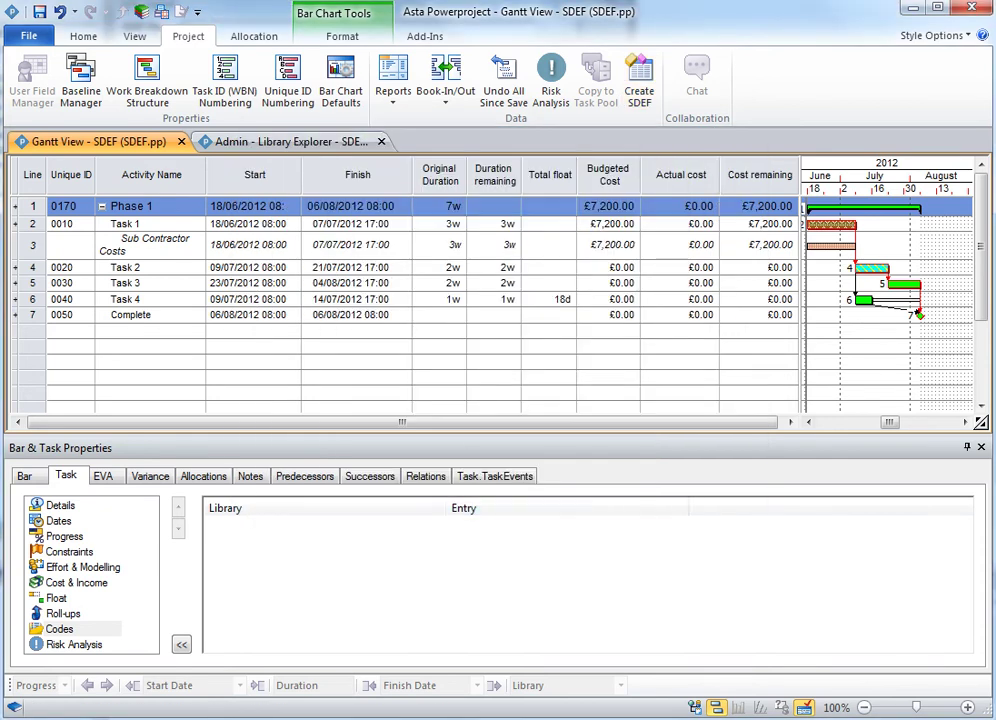
# - Switch to Notepad and open Export 1.sdef from the Samples folder within the SDEF folder
pyautogui.press('super')
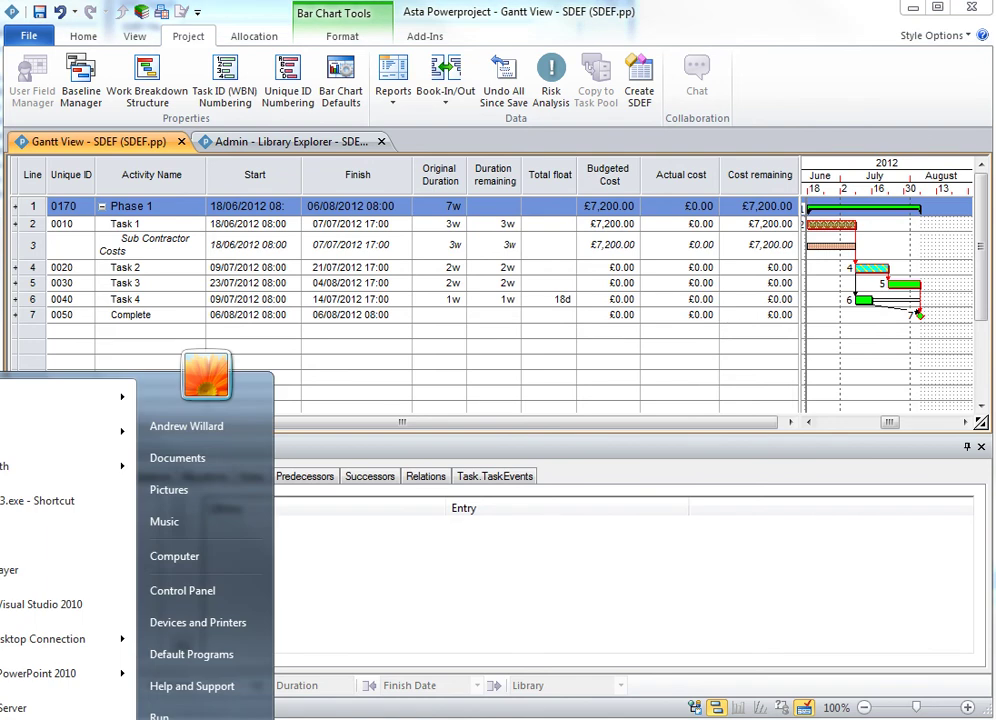
pyautogui.write('devices')
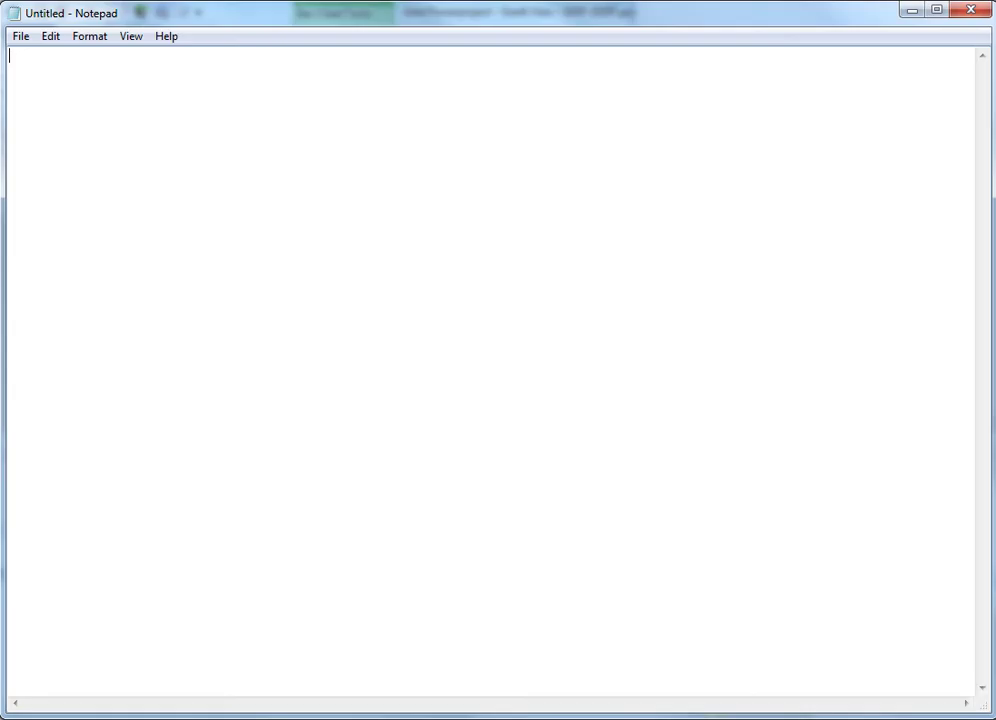
pyautogui.click(20, 37)
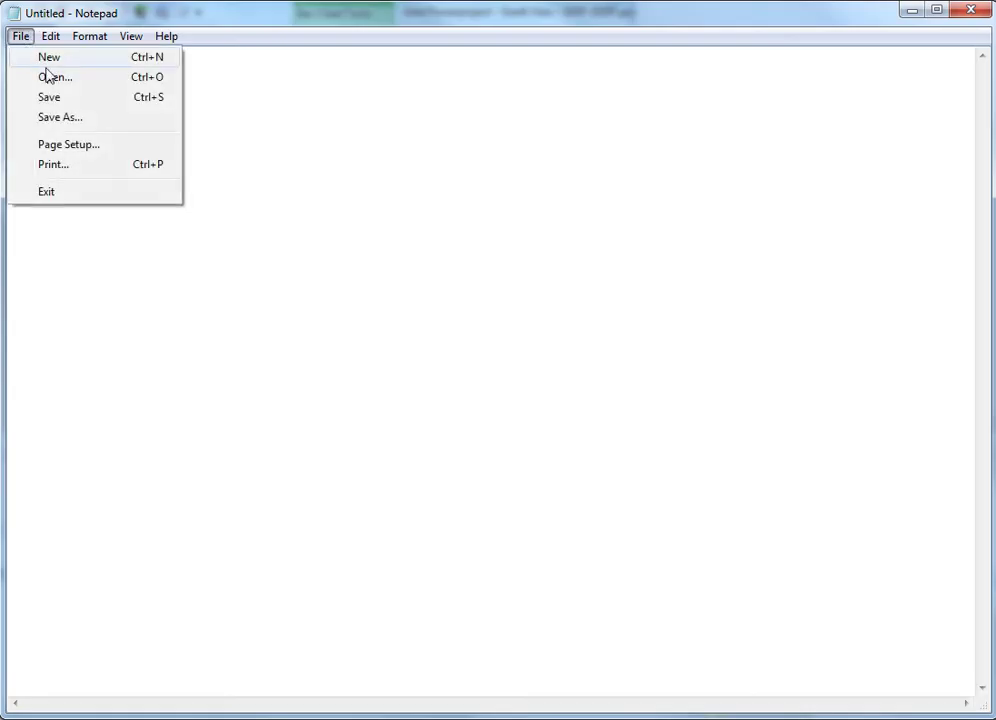
pyautogui.click(48, 77)
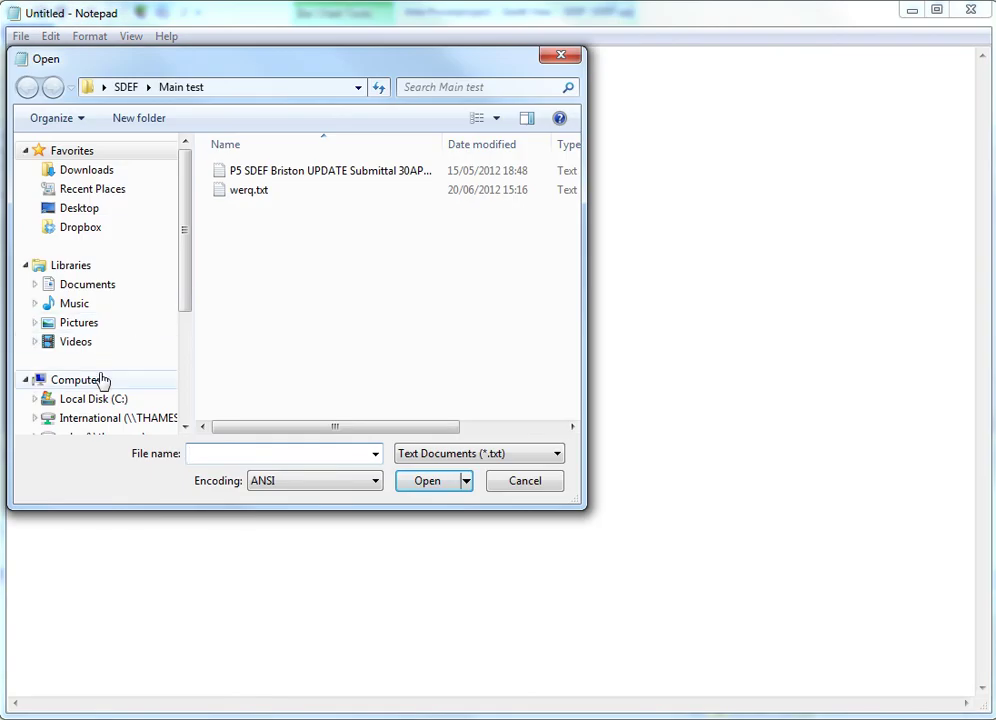
pyautogui.click(122, 87)
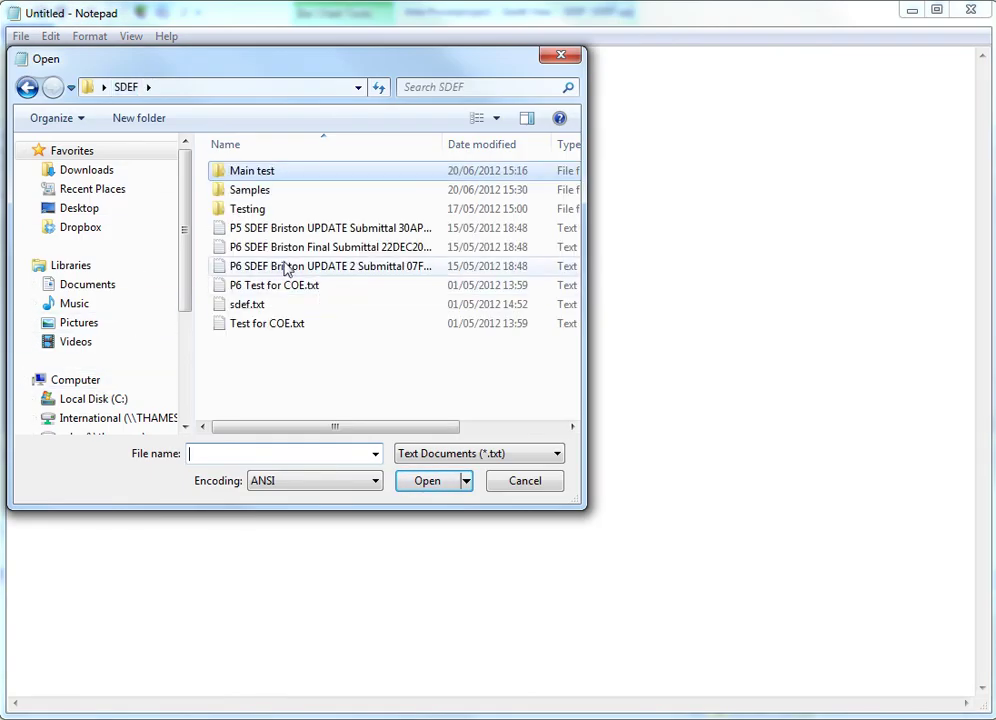
pyautogui.doubleClick(252, 189)
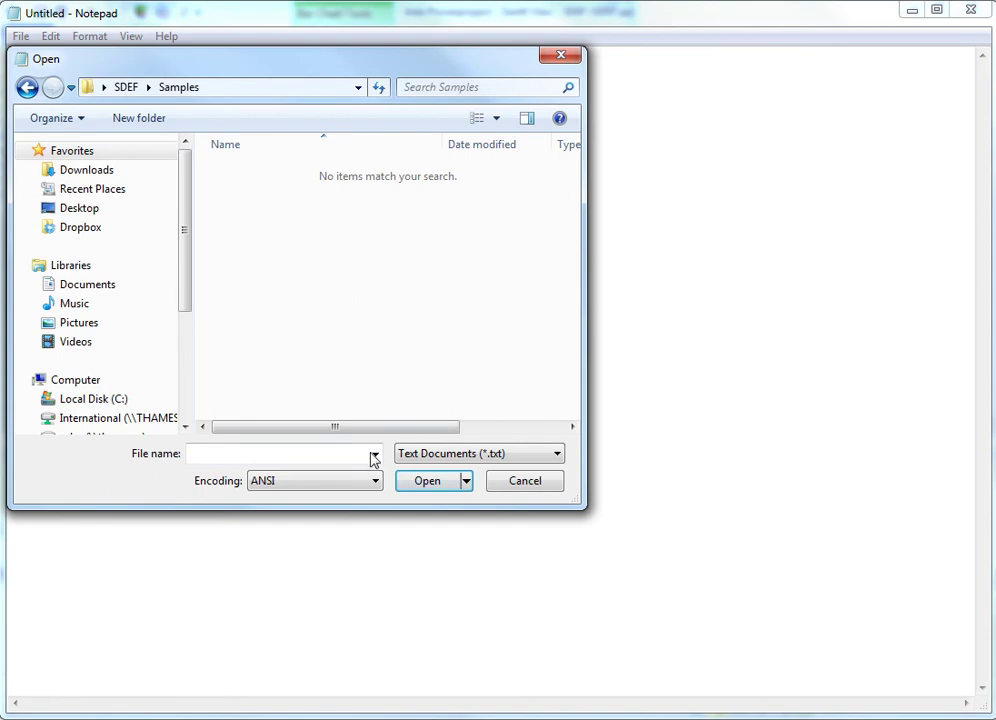
pyautogui.click(473, 456)
pyautogui.click(475, 485)
pyautogui.doubleClick(269, 171)
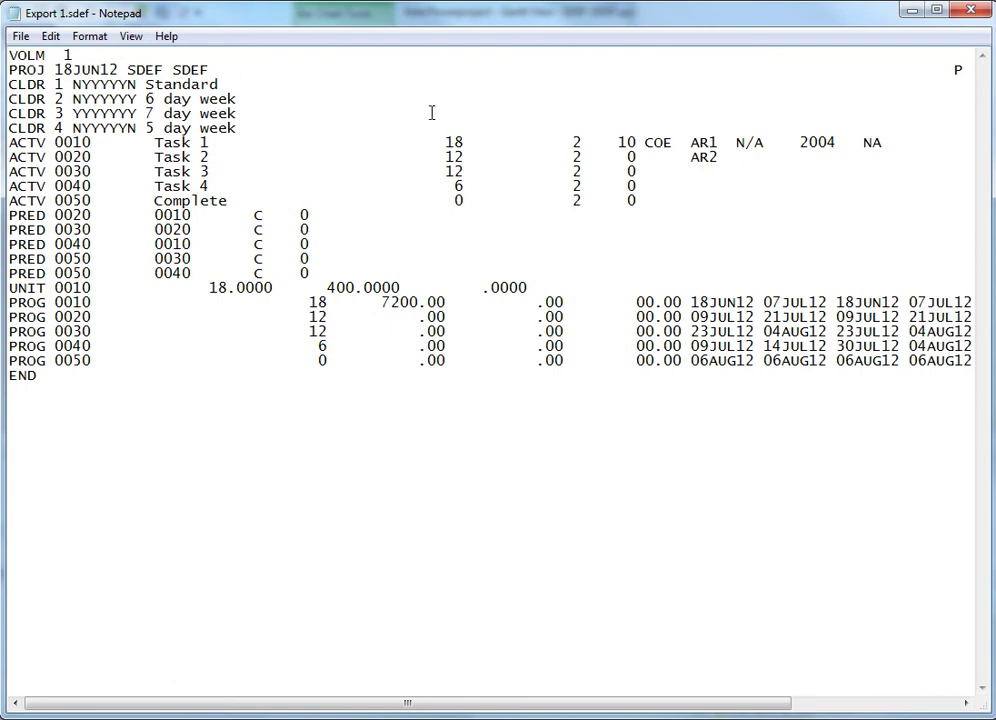
# - Examine the exported SDEF text, checking the project dates, the unit quantity and rate, the Task 1 cost and the Task 4 float
pyautogui.moveTo(405, 708); pyautogui.dragTo(575, 708)
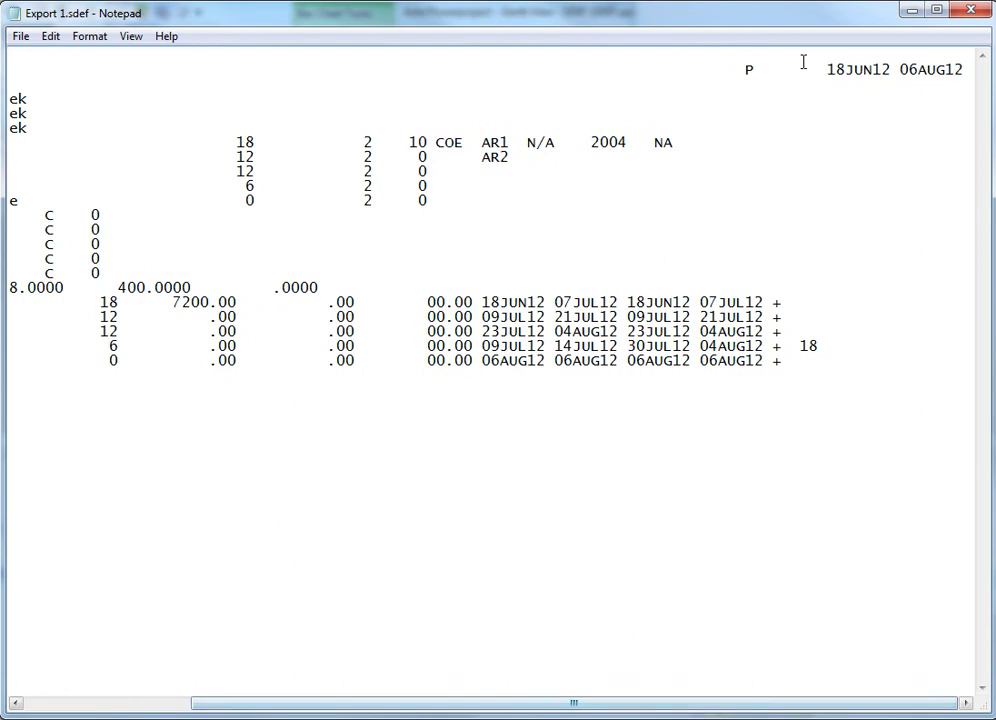
pyautogui.moveTo(718, 707); pyautogui.dragTo(507, 711)
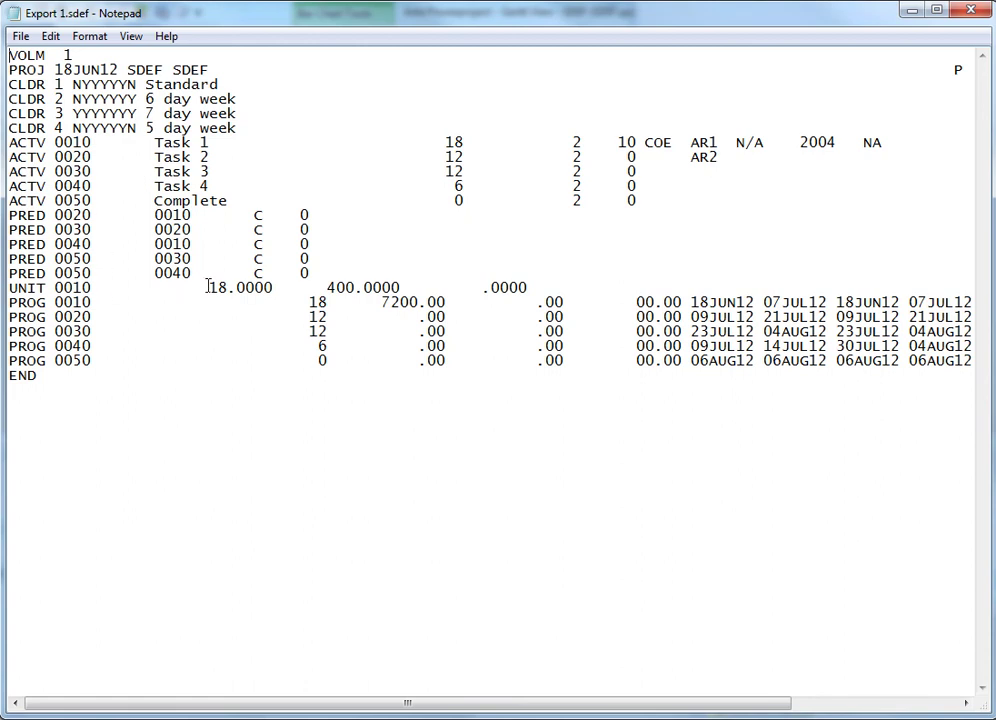
pyautogui.moveTo(209, 287); pyautogui.dragTo(267, 288)
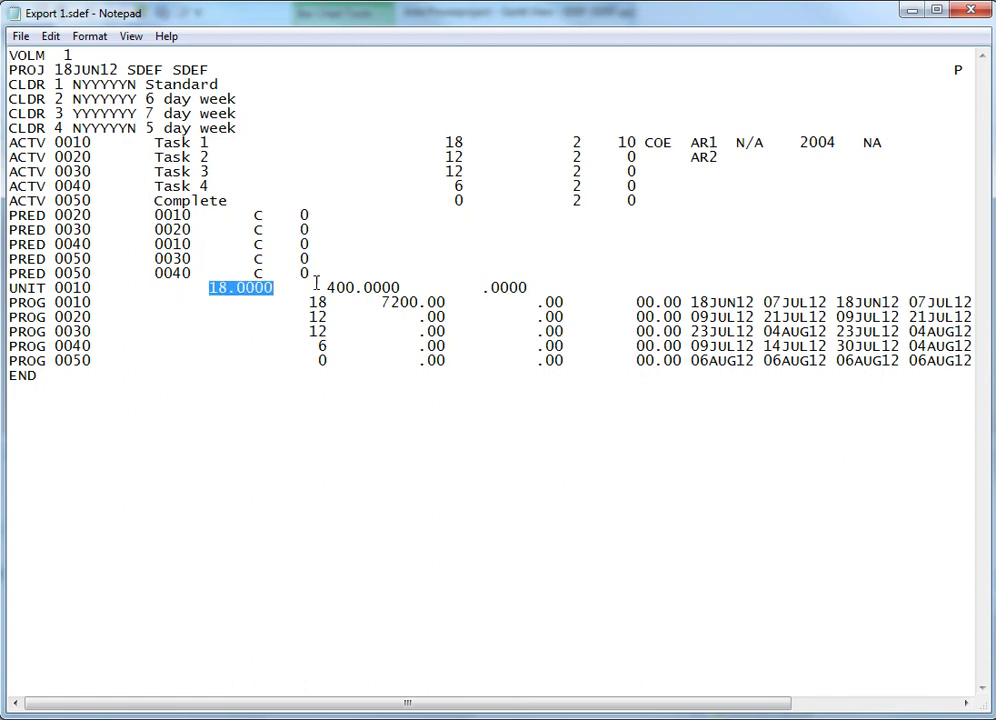
pyautogui.moveTo(381, 301); pyautogui.dragTo(425, 302)
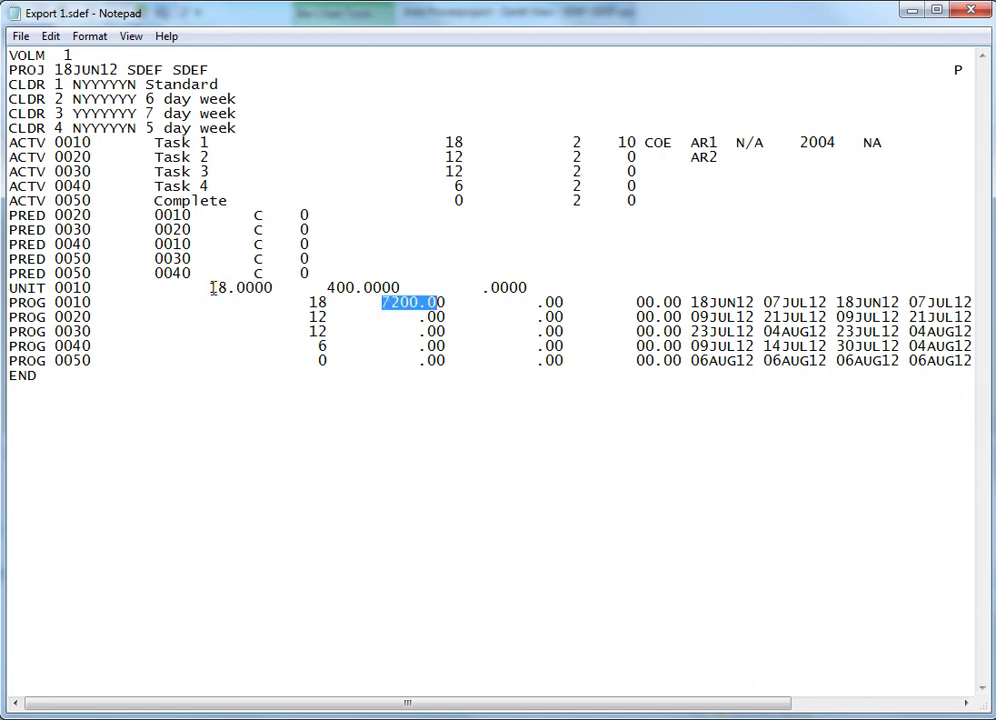
pyautogui.moveTo(330, 287); pyautogui.dragTo(399, 287)
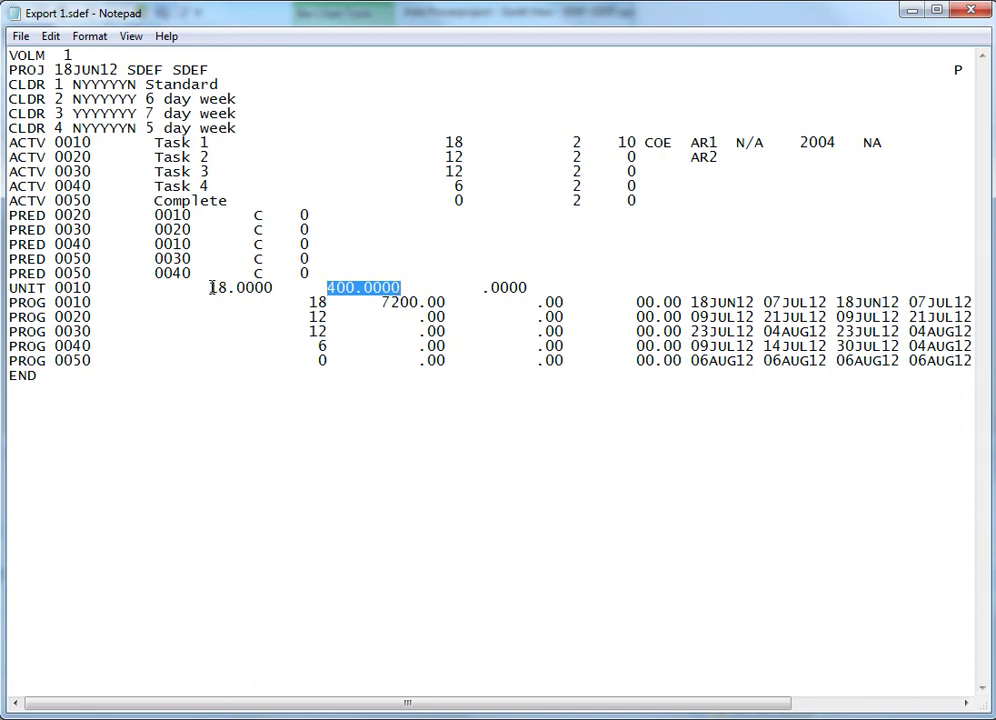
pyautogui.moveTo(211, 287); pyautogui.dragTo(274, 287)
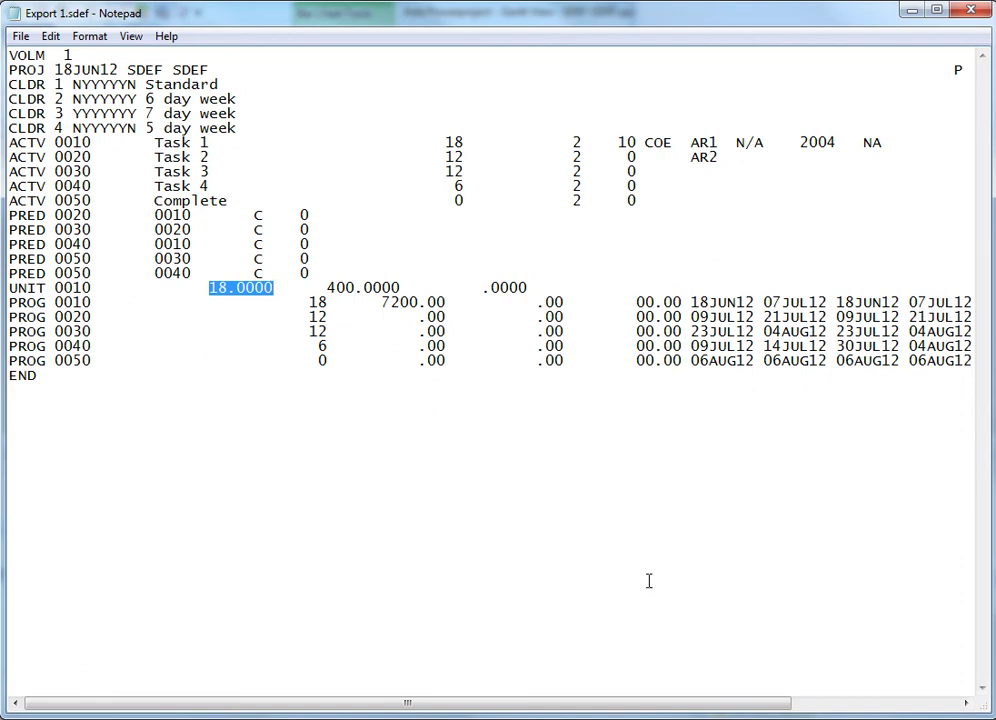
pyautogui.moveTo(678, 705); pyautogui.dragTo(745, 708)
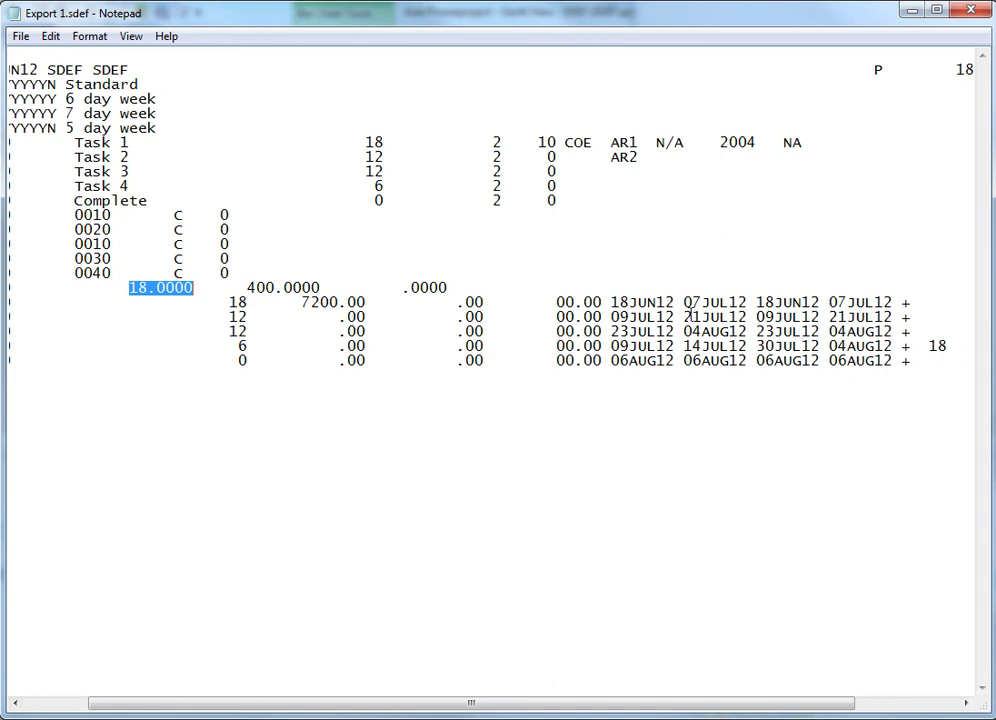
pyautogui.moveTo(931, 345); pyautogui.dragTo(949, 344)
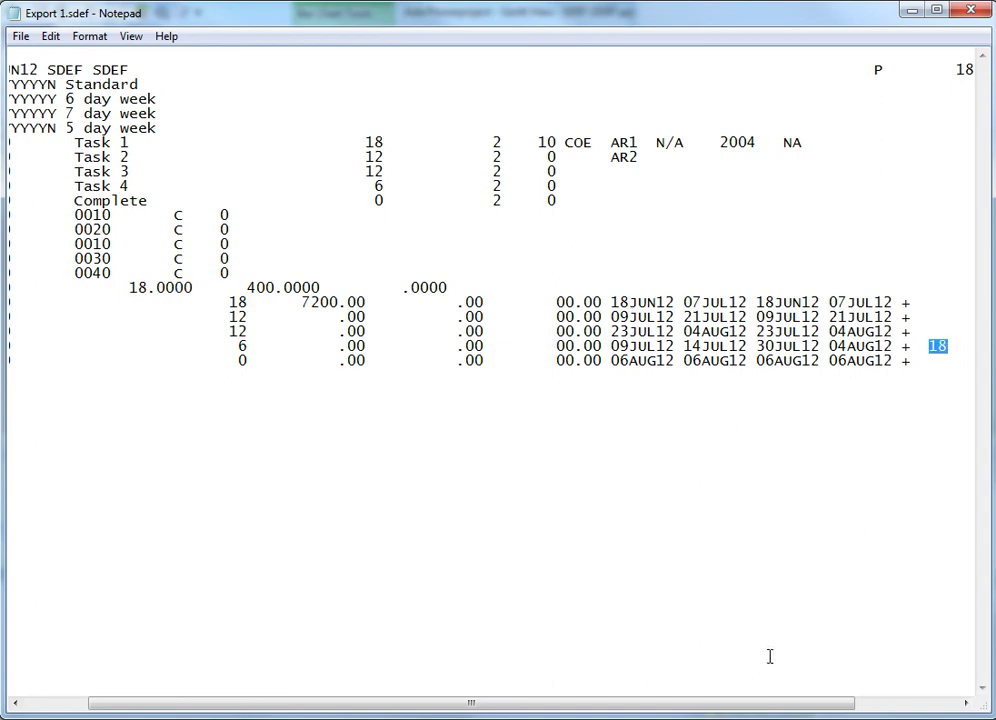
pyautogui.moveTo(747, 711); pyautogui.dragTo(630, 708)
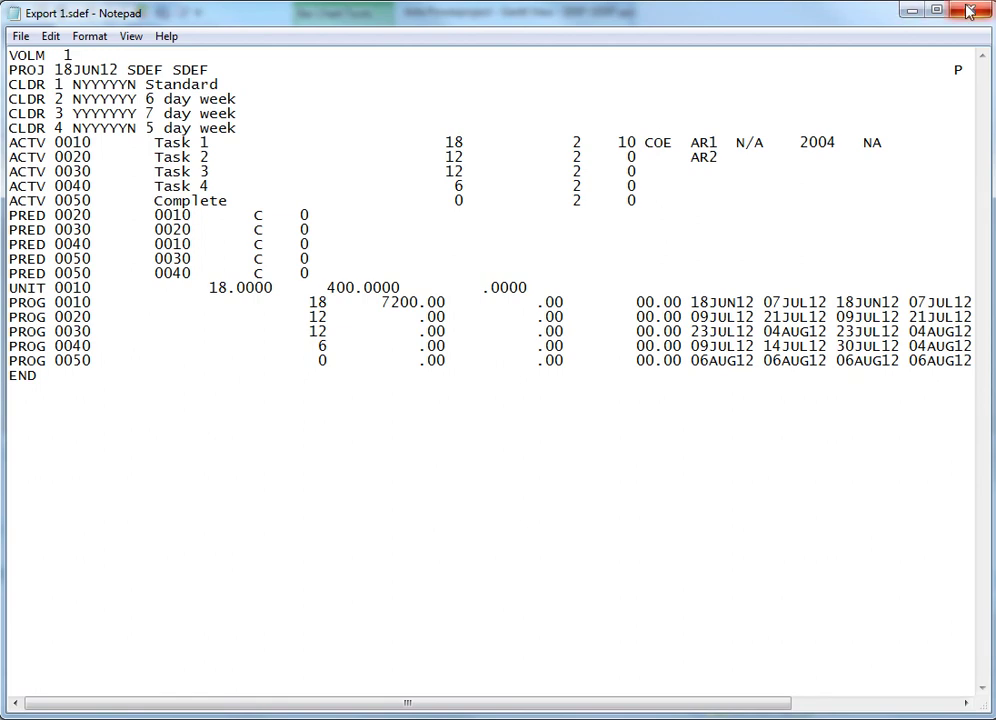
# - Return to Asta Powerproject and set the progress of Task 1 and Task 2 to 100%
pyautogui.click(914, 12)
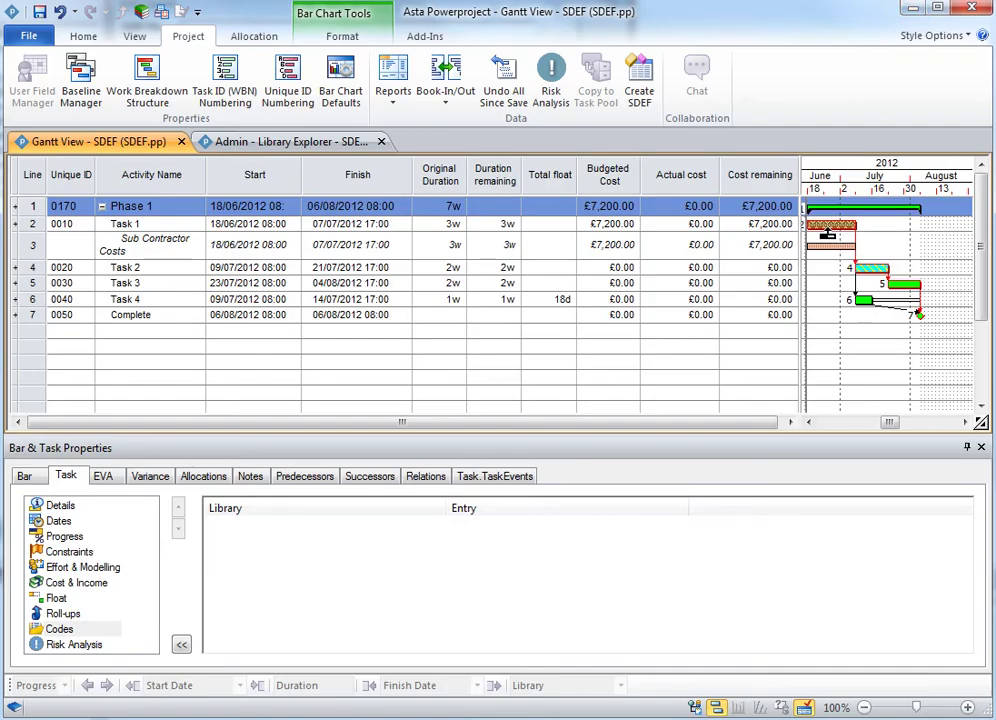
pyautogui.click(838, 224)
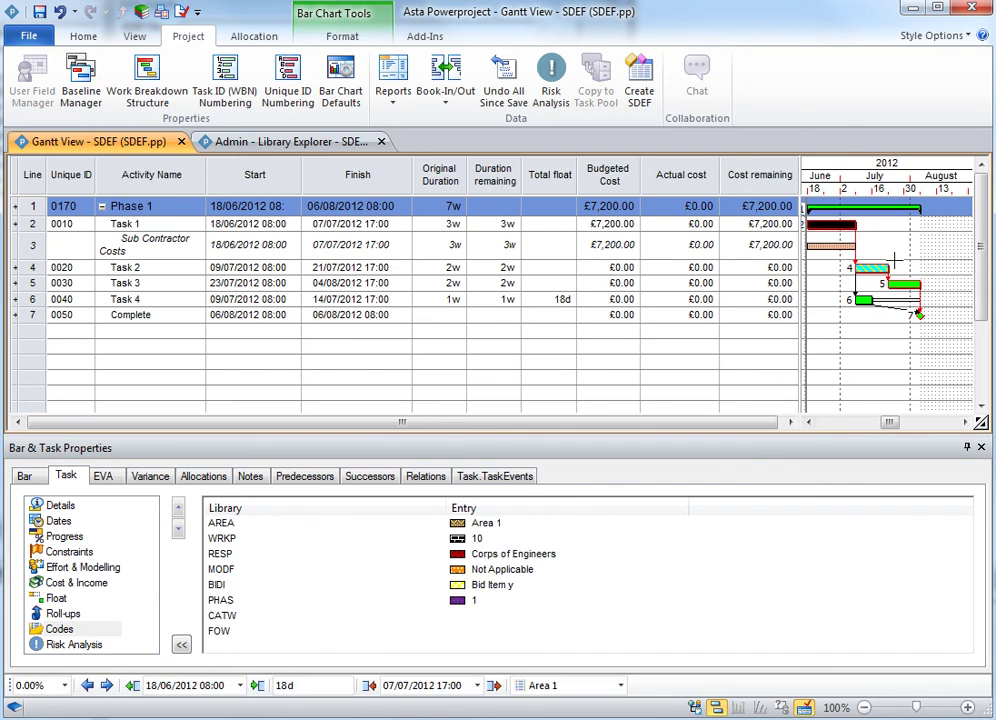
pyautogui.click(64, 686)
pyautogui.click(27, 708)
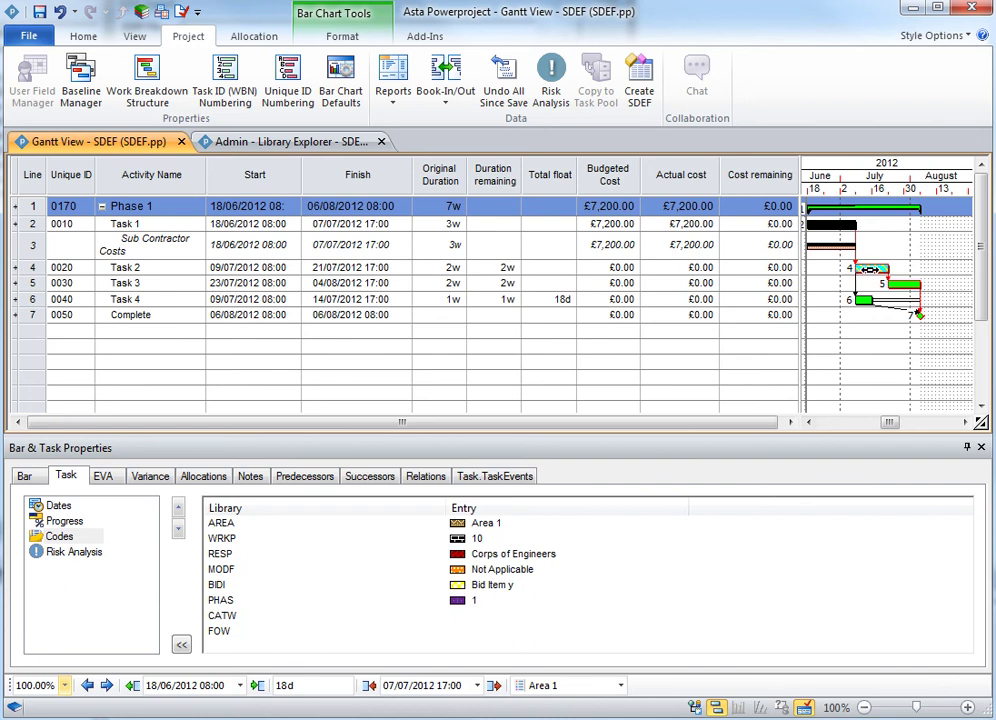
pyautogui.click(866, 270)
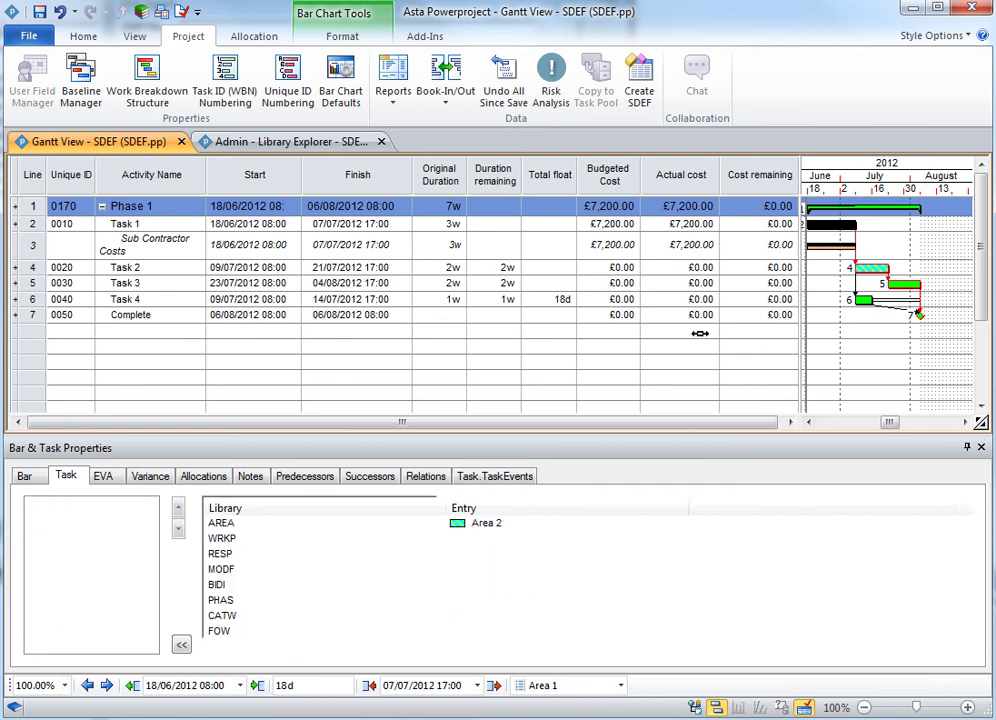
pyautogui.click(64, 686)
pyautogui.click(27, 708)
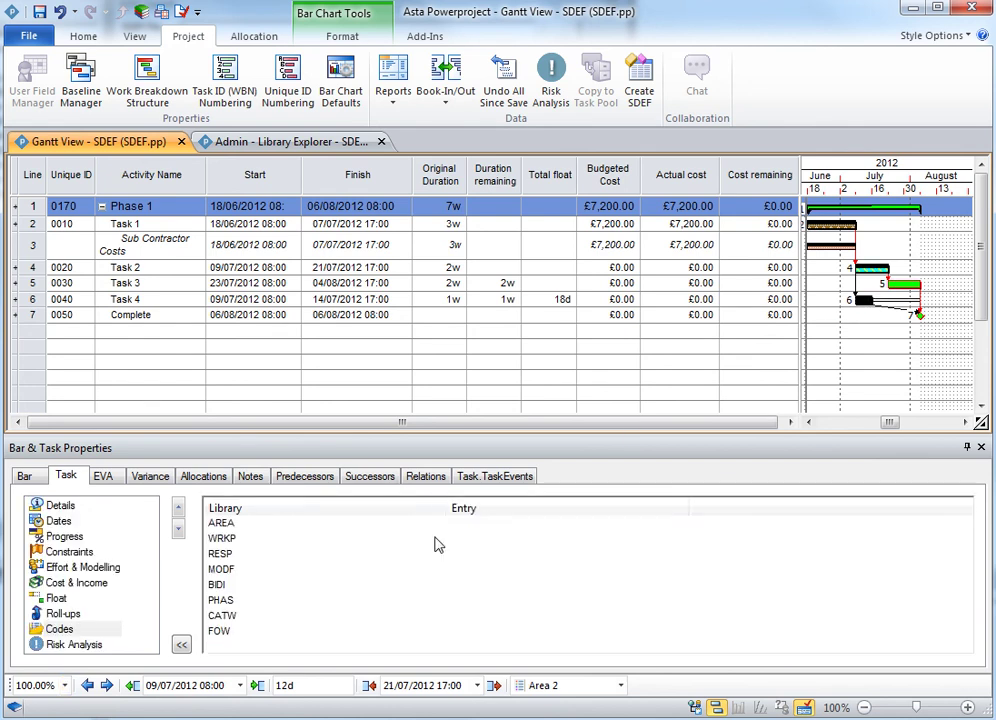
# - Set partial progress on Task 4, leaving 3d of its duration remaining
pyautogui.click(64, 686)
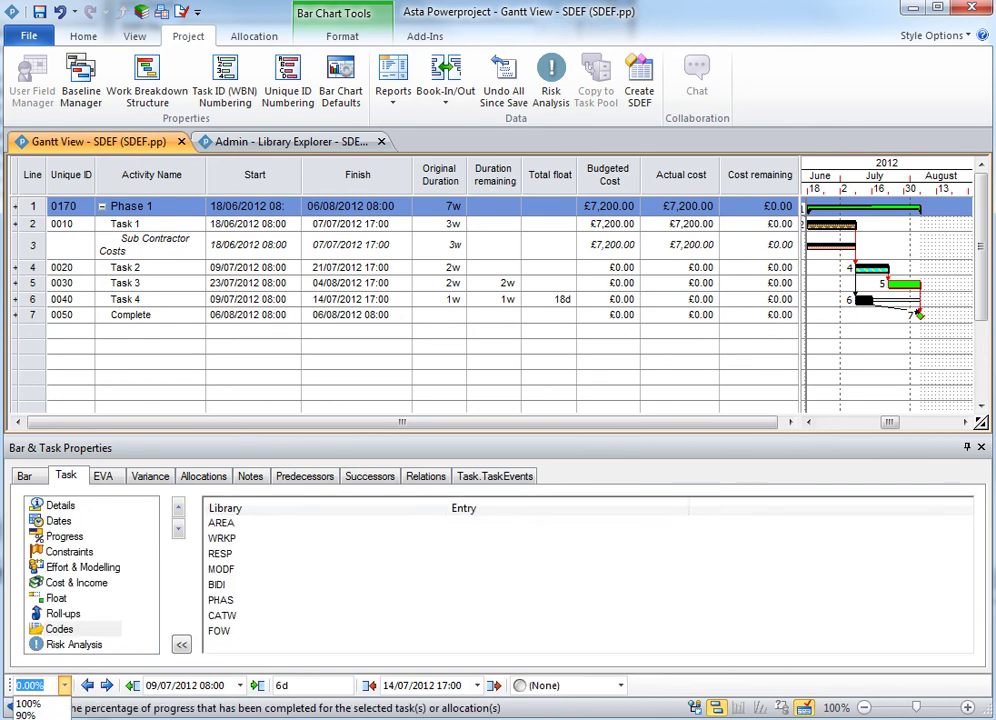
pyautogui.click(27, 718)
pyautogui.click(859, 340)
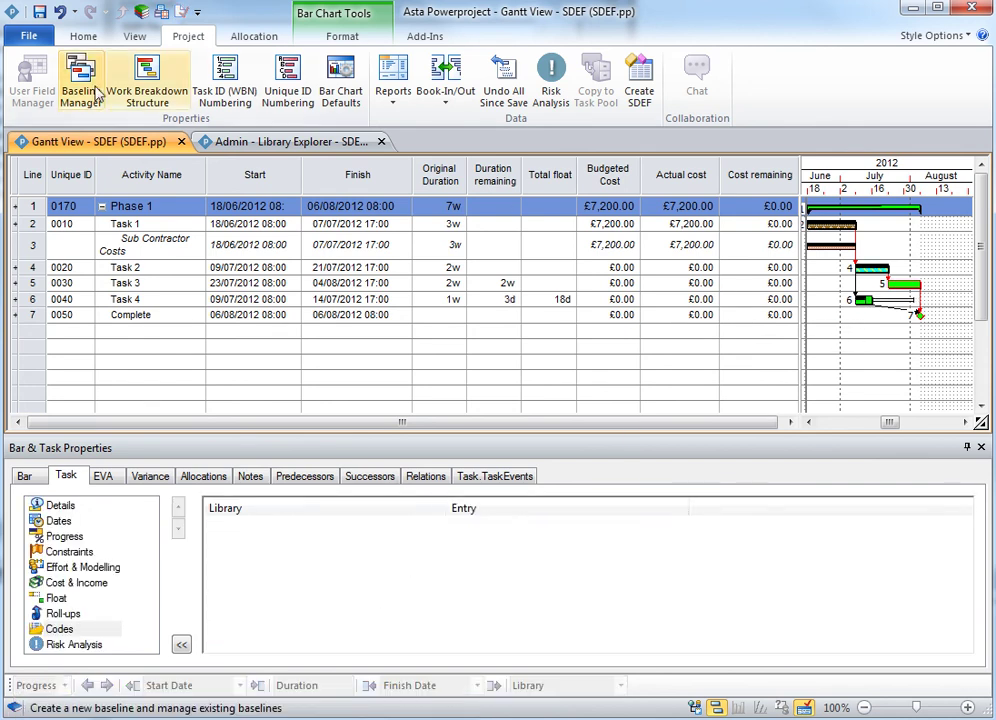
# - Start another SDEF export, confirm proceeding with the rescheduled project, and set its file to "Export 2" in the Samples folder
pyautogui.click(640, 90)
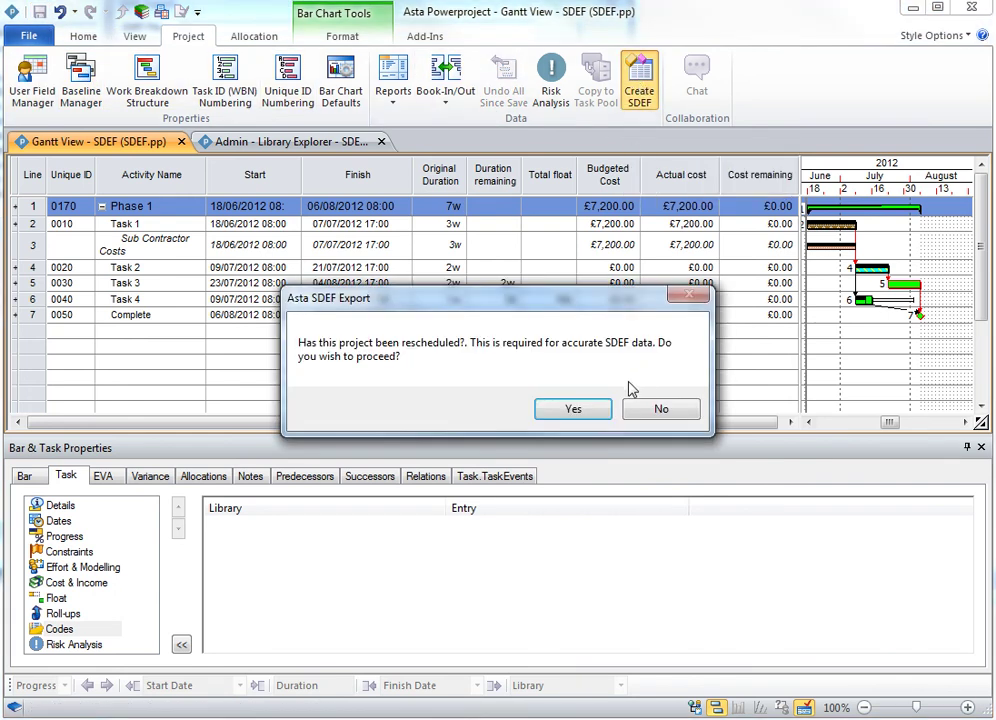
pyautogui.click(575, 410)
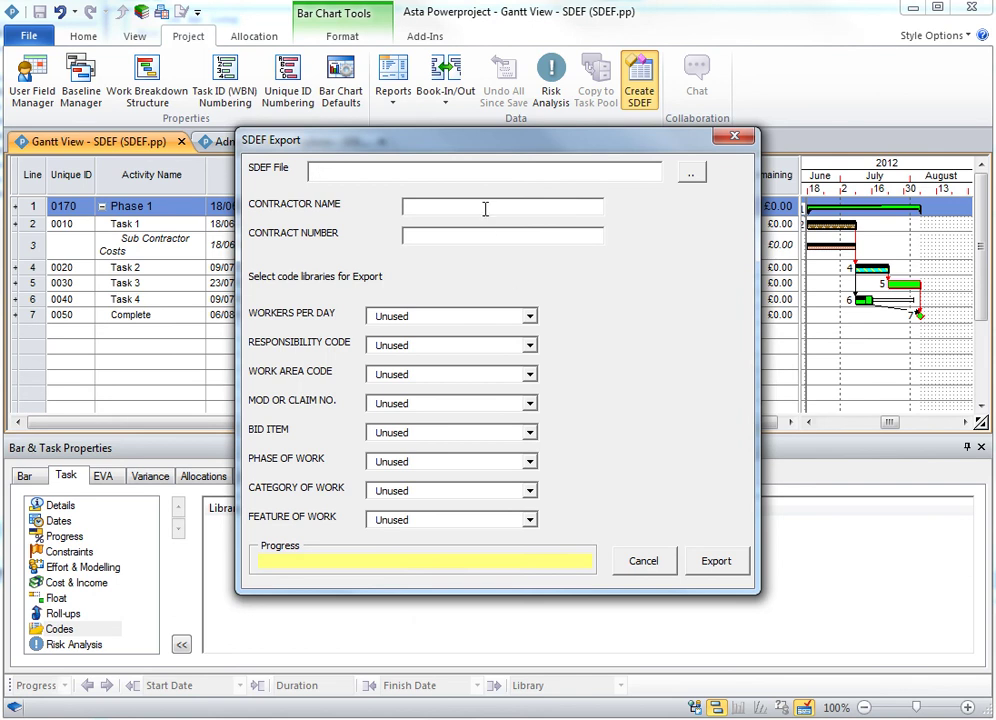
pyautogui.click(690, 175)
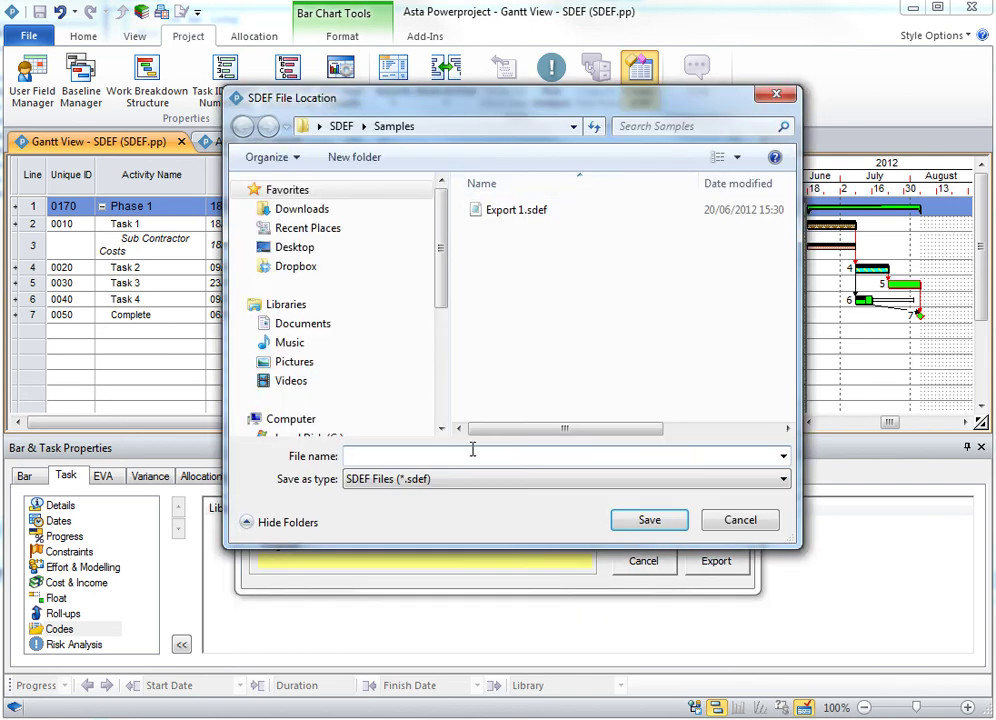
pyautogui.write('Export ')
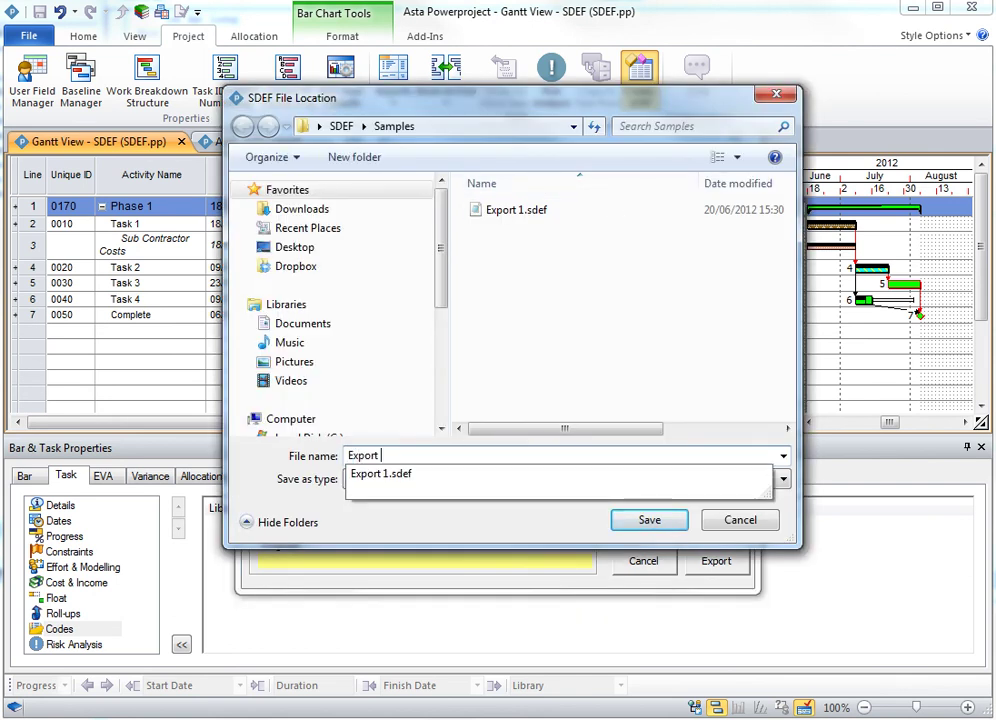
pyautogui.write('2')
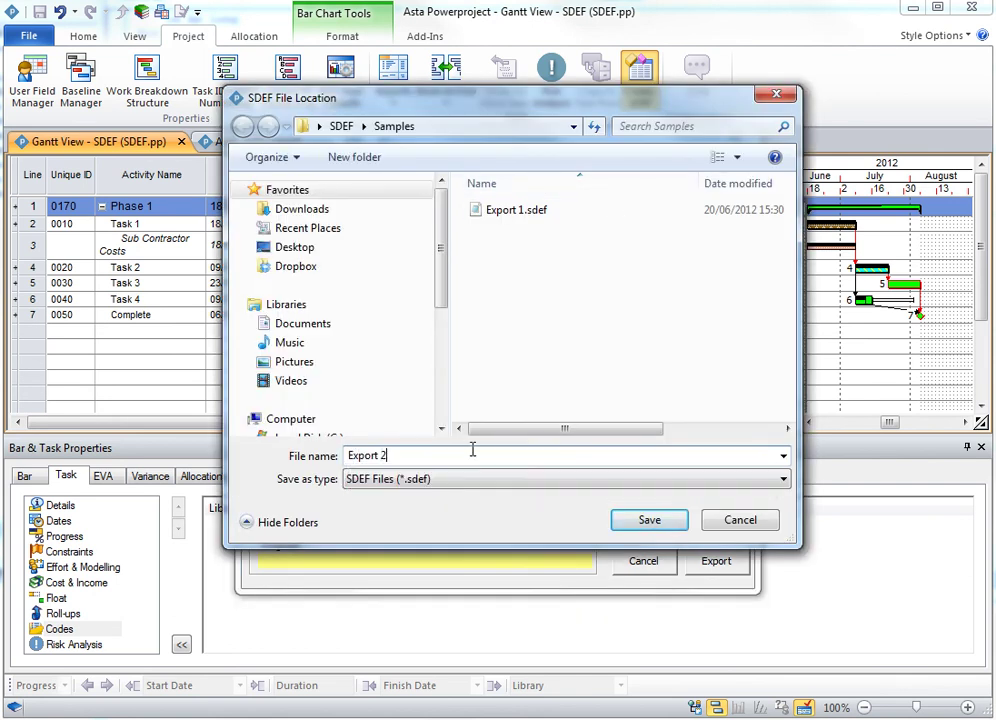
pyautogui.click(650, 521)
# - Map the export code libraries: Workers Per Day to WRKP, Responsibility Code to RESP, Work Area Code to AREA, and Mod or Claim No. to MODF
pyautogui.click(405, 318)
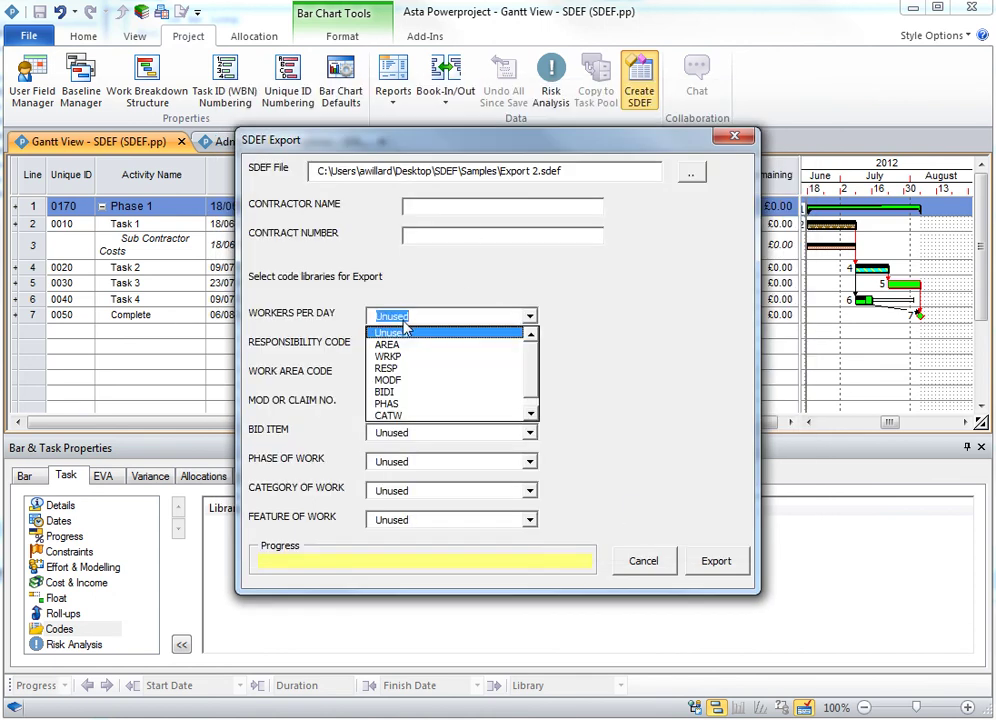
pyautogui.click(398, 356)
pyautogui.click(397, 346)
pyautogui.click(416, 398)
pyautogui.click(412, 376)
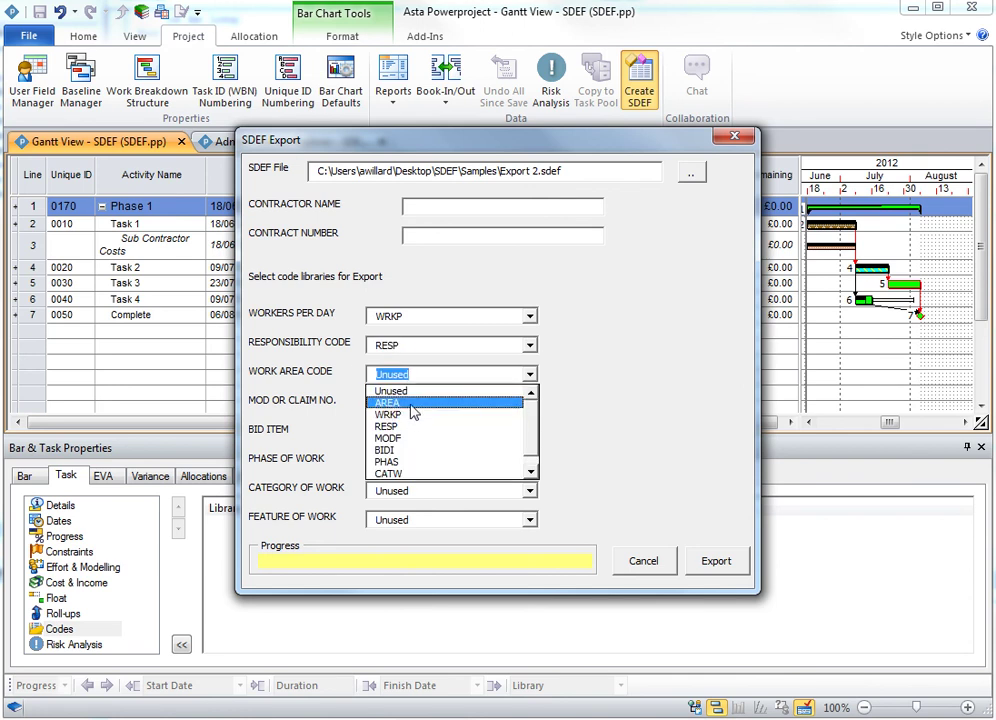
pyautogui.click(411, 404)
pyautogui.click(412, 403)
pyautogui.click(414, 467)
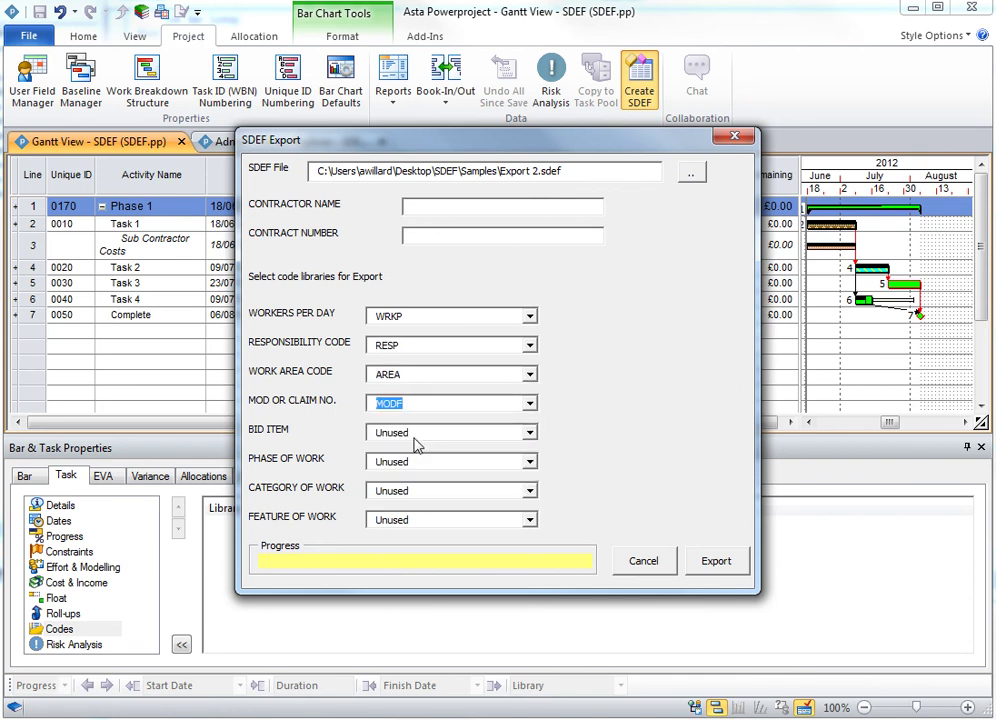
# - Map Bid Item to BIDI, Phase of Work to PHAS, Category of Work to CATW and Feature of Work to FOW, and run the SDEF export
pyautogui.click(417, 437)
pyautogui.click(415, 506)
pyautogui.click(413, 465)
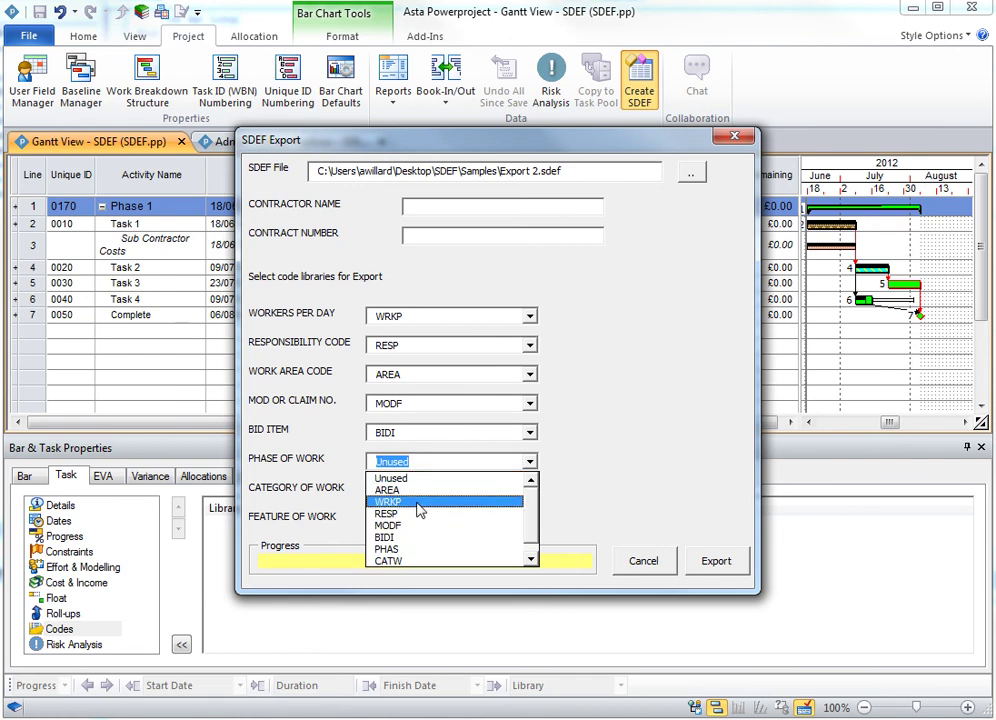
pyautogui.click(415, 549)
pyautogui.click(414, 491)
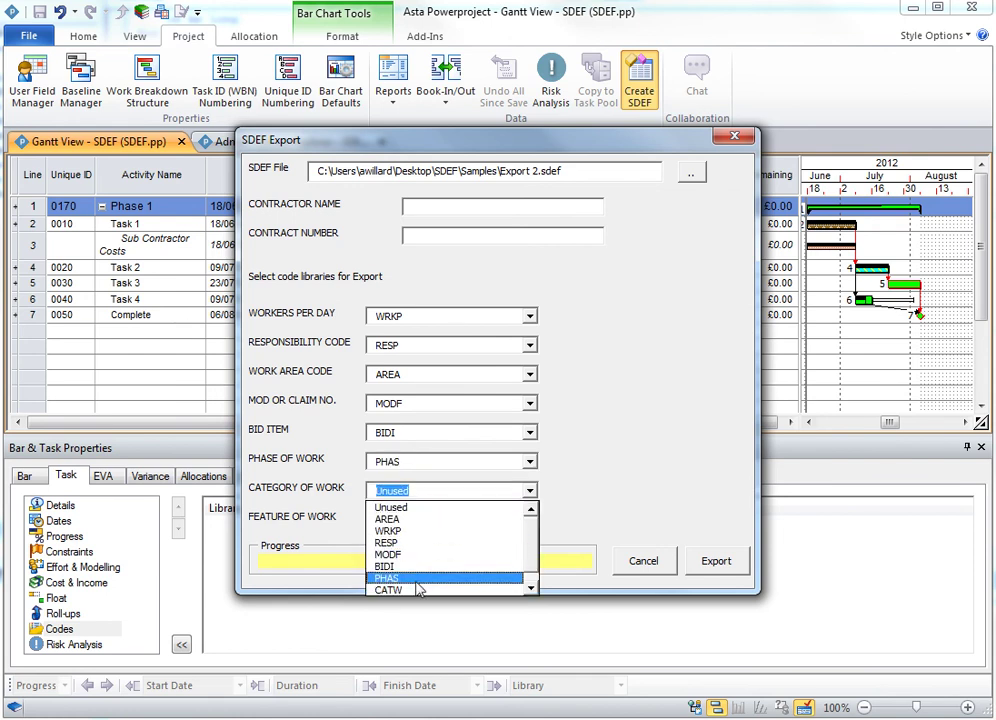
pyautogui.click(418, 589)
pyautogui.click(420, 529)
pyautogui.scroll(-1, 440, 590)
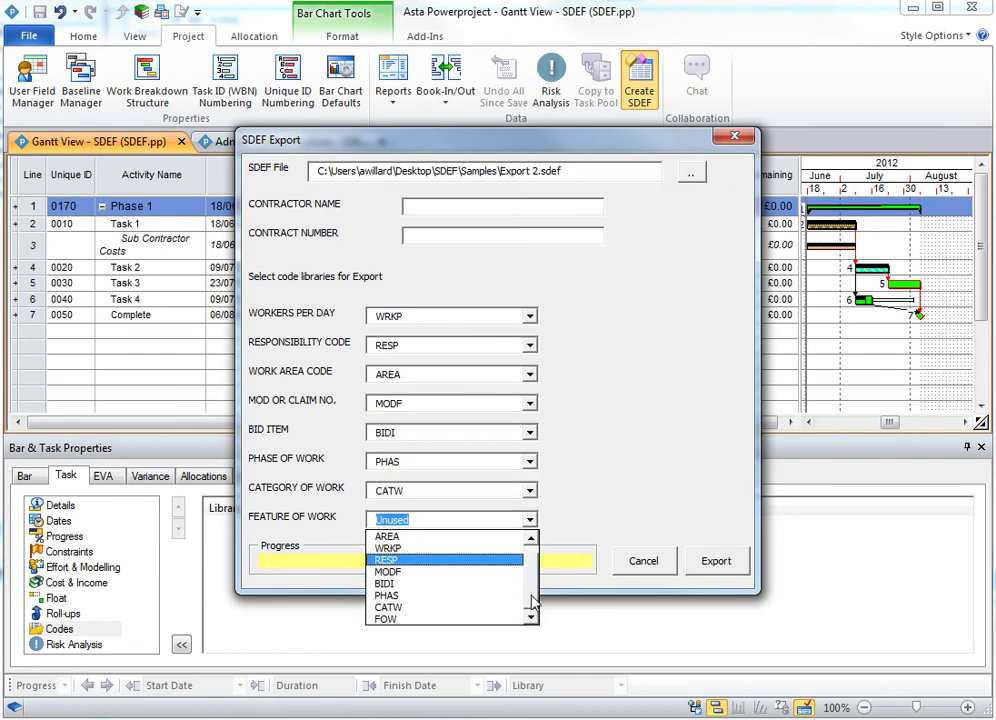
pyautogui.click(452, 621)
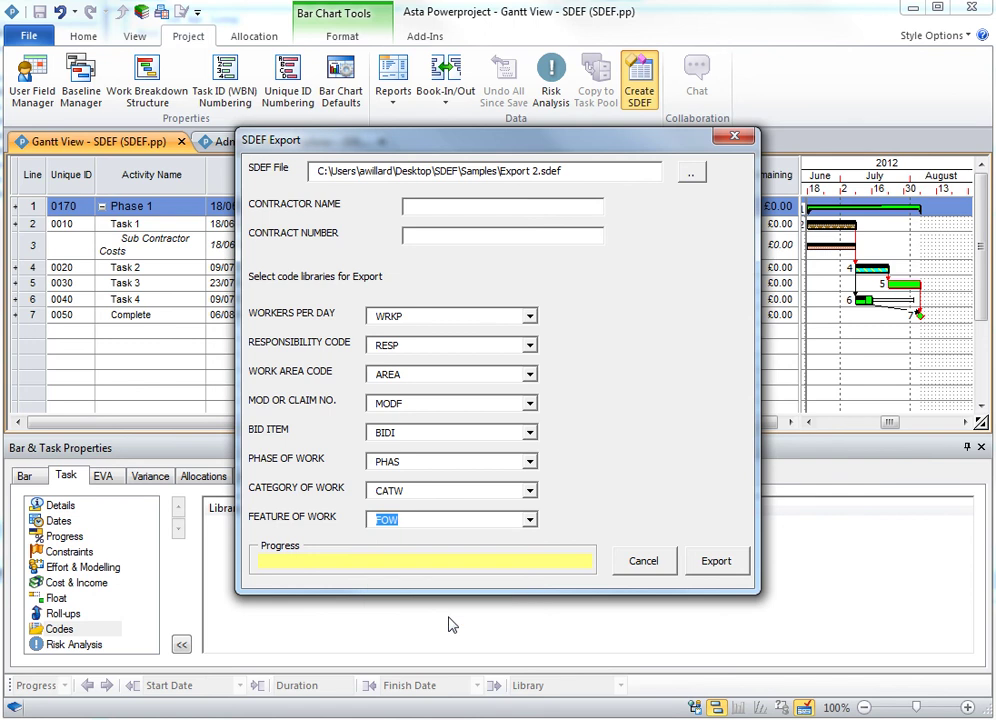
pyautogui.click(718, 565)
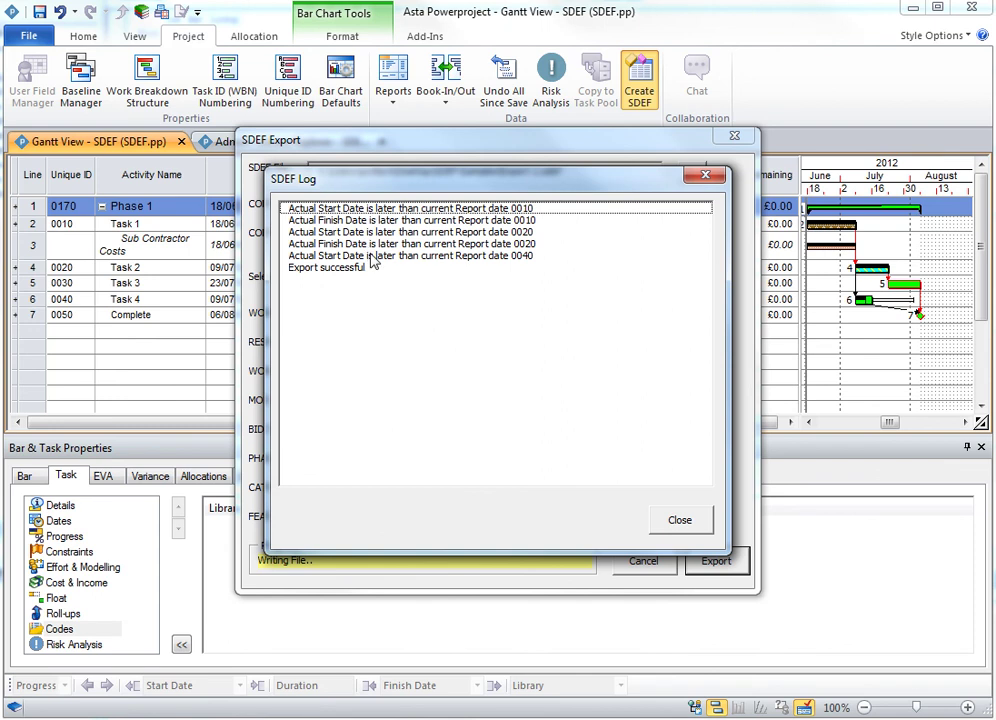
pyautogui.click(680, 521)
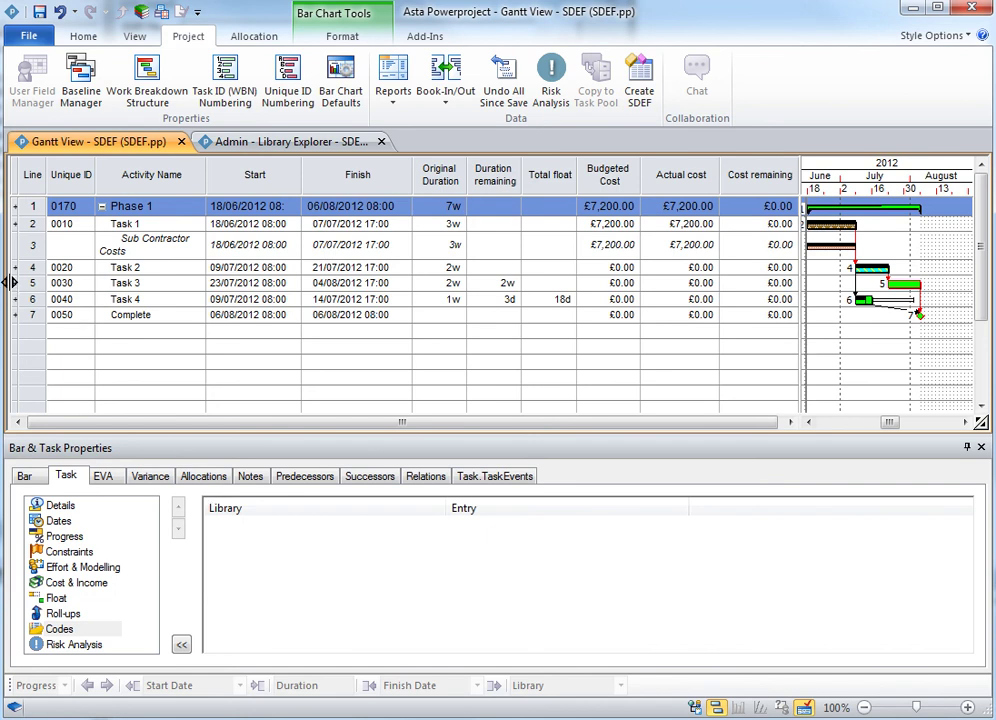
# - Reveal the project tree and set the report date of the Project Report Date progress period to 31/07/2012
pyautogui.moveTo(8, 283); pyautogui.dragTo(124, 284)
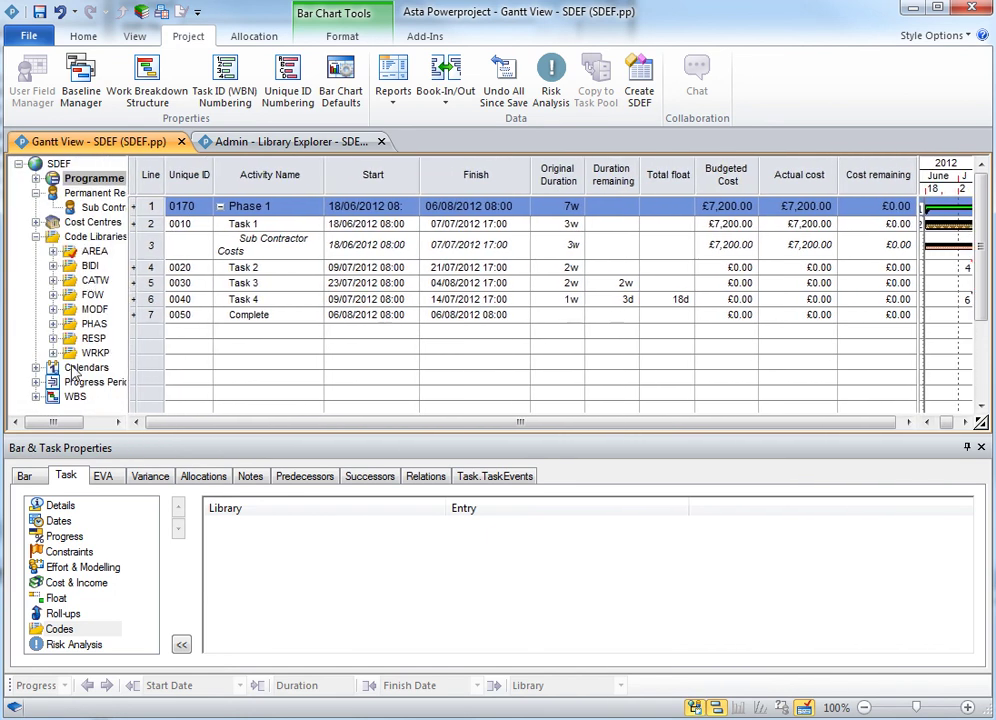
pyautogui.click(36, 382)
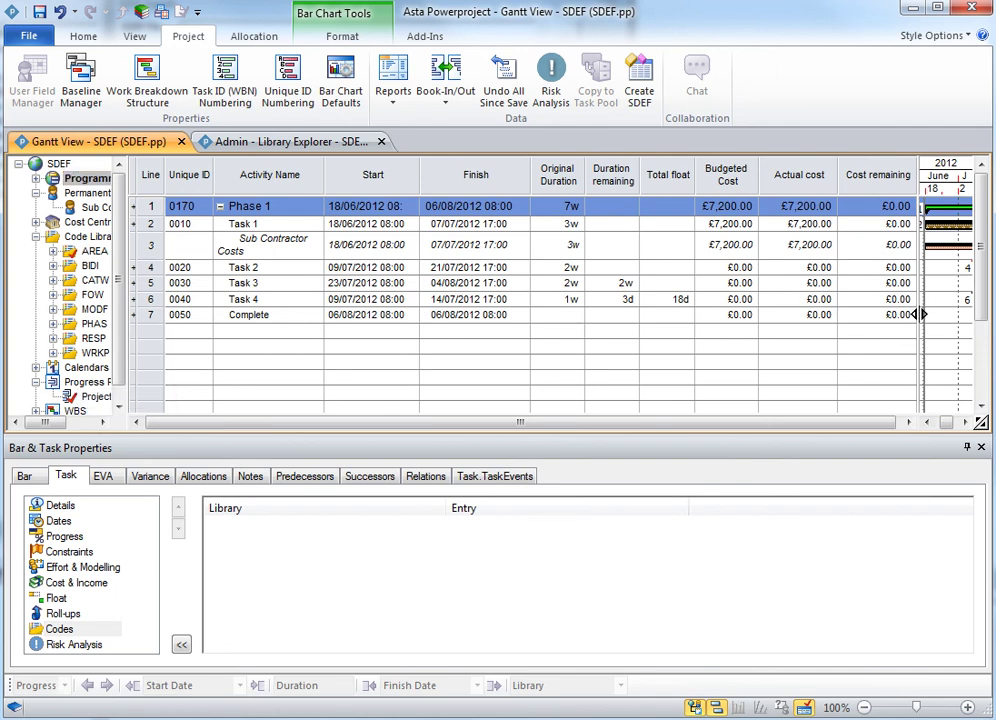
pyautogui.moveTo(921, 314); pyautogui.dragTo(757, 325)
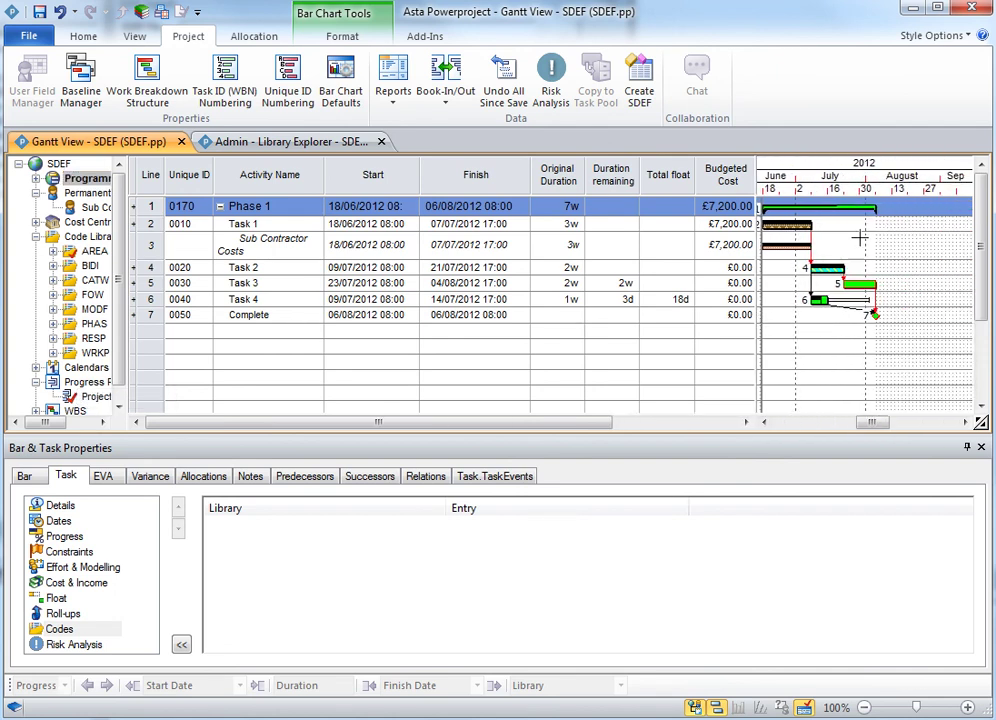
pyautogui.rightClick(95, 397)
pyautogui.click(150, 554)
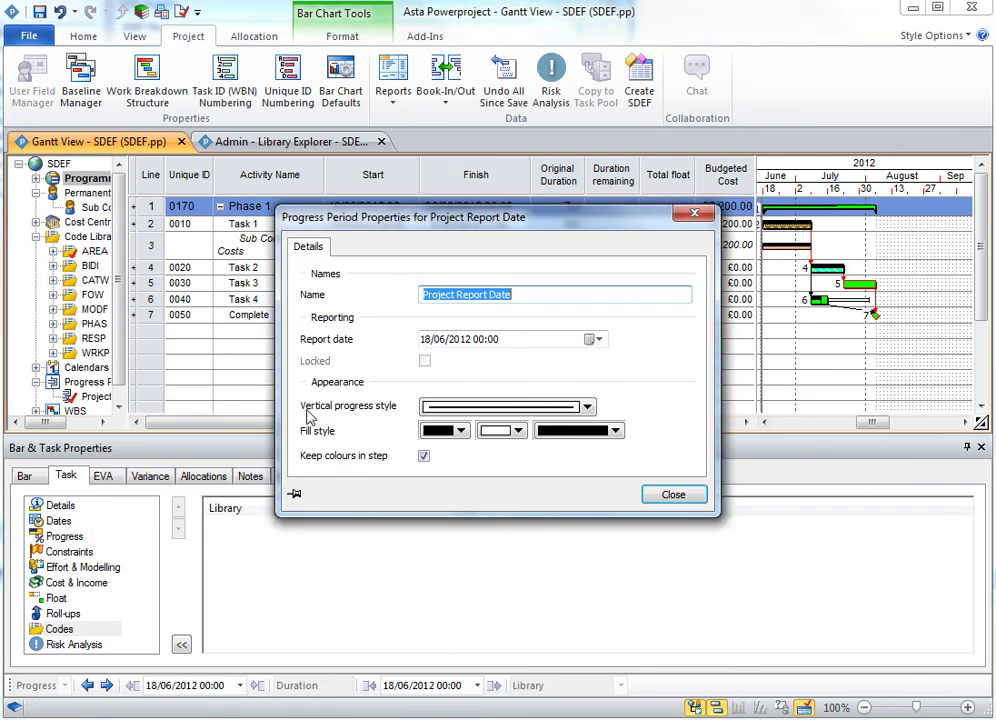
pyautogui.click(425, 340)
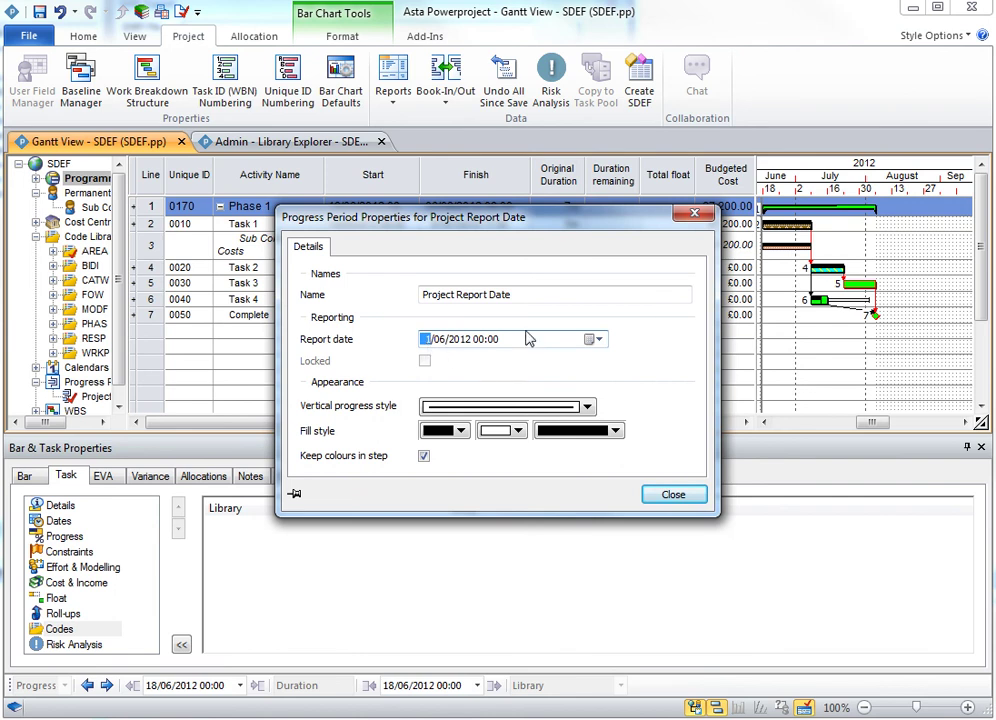
pyautogui.click(597, 343)
pyautogui.click(599, 363)
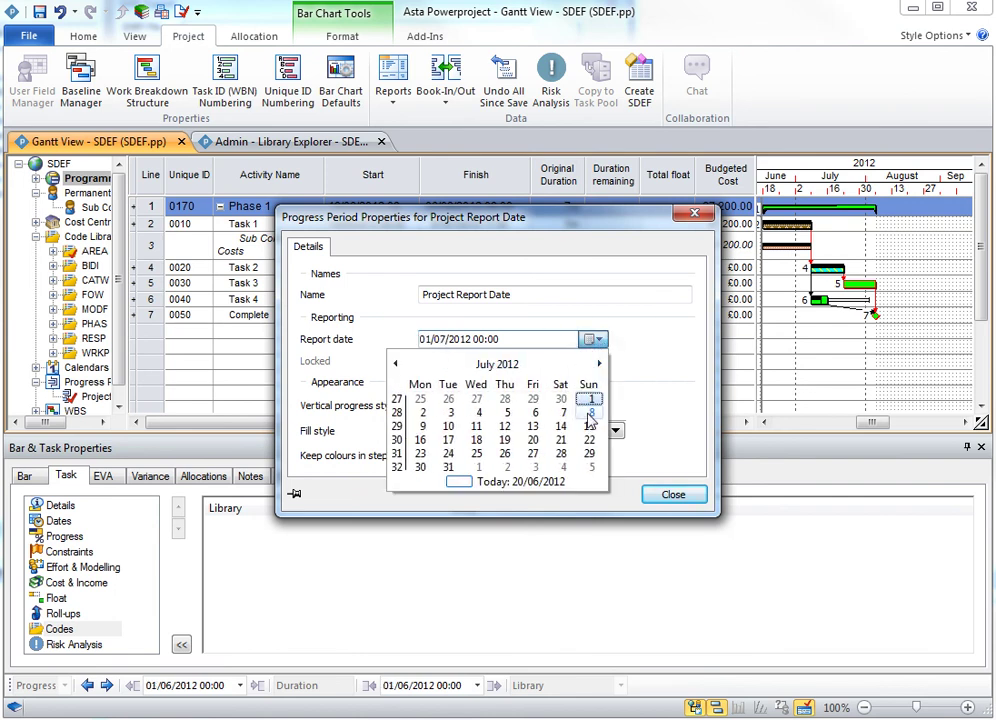
pyautogui.click(449, 467)
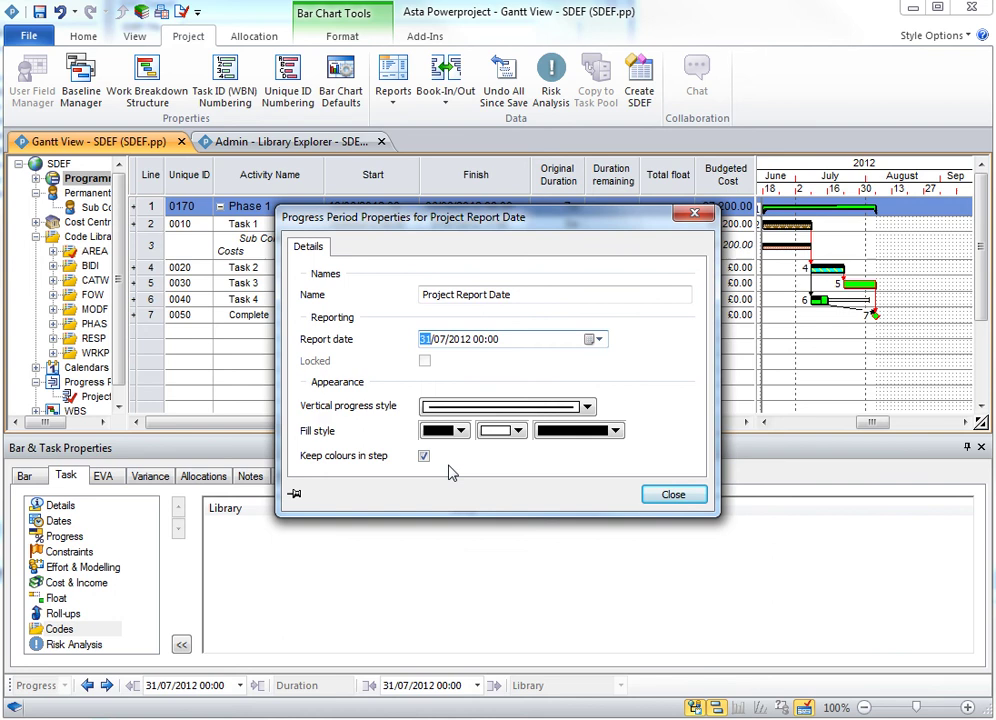
pyautogui.click(690, 497)
# - Start the SDEF export again, confirm proceeding with the rescheduled project, and choose the existing "Export 2.sdef" as the output file
pyautogui.click(640, 88)
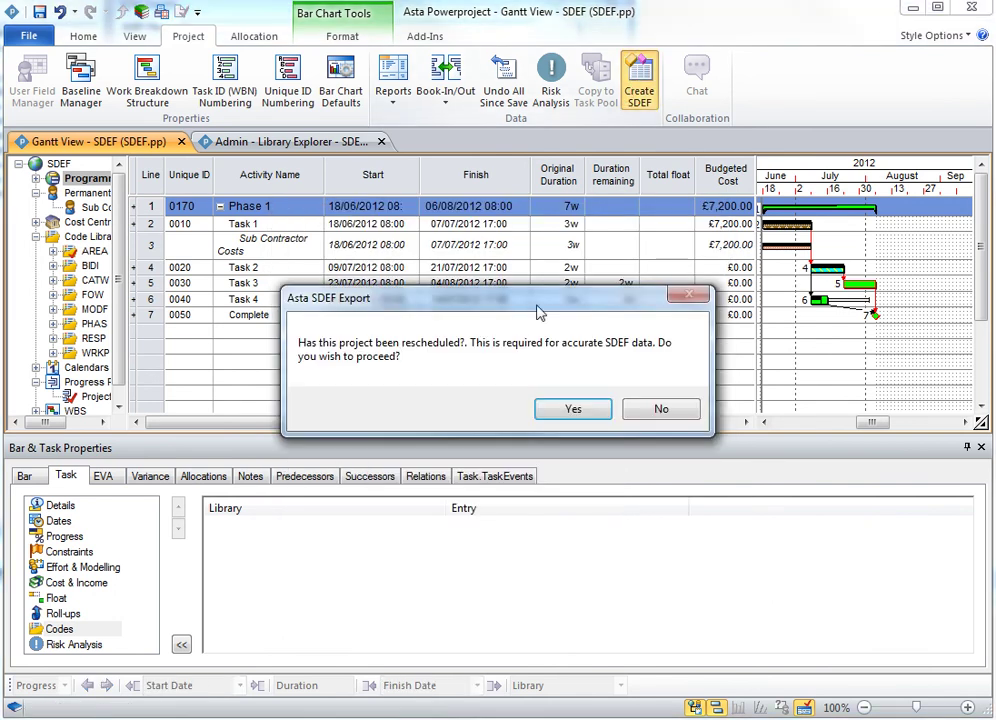
pyautogui.click(555, 409)
pyautogui.click(691, 169)
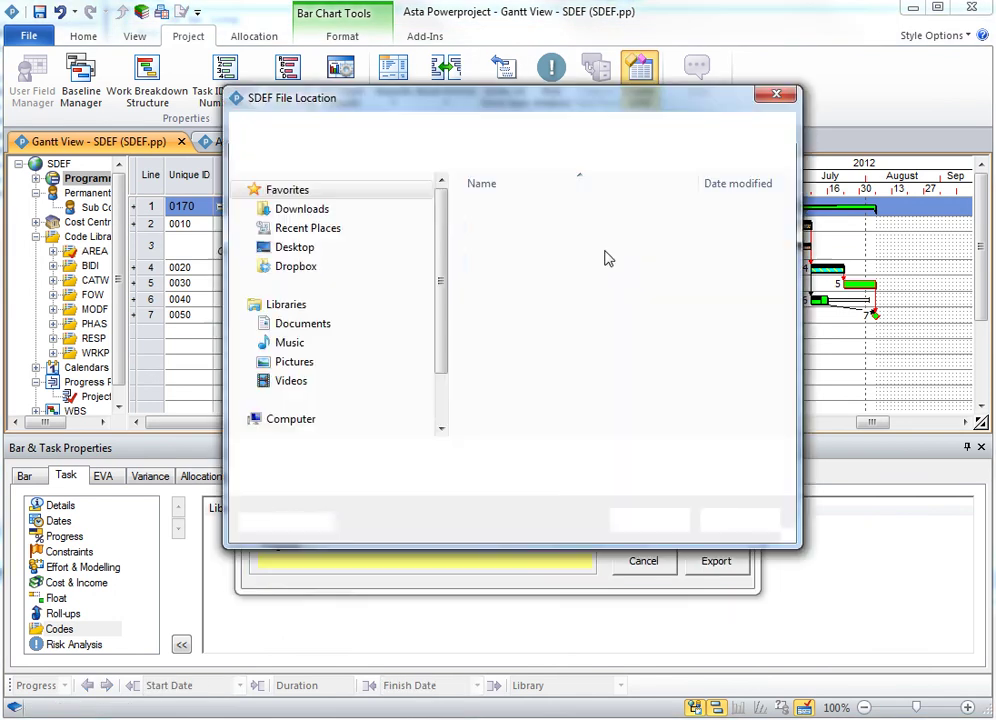
pyautogui.click(508, 229)
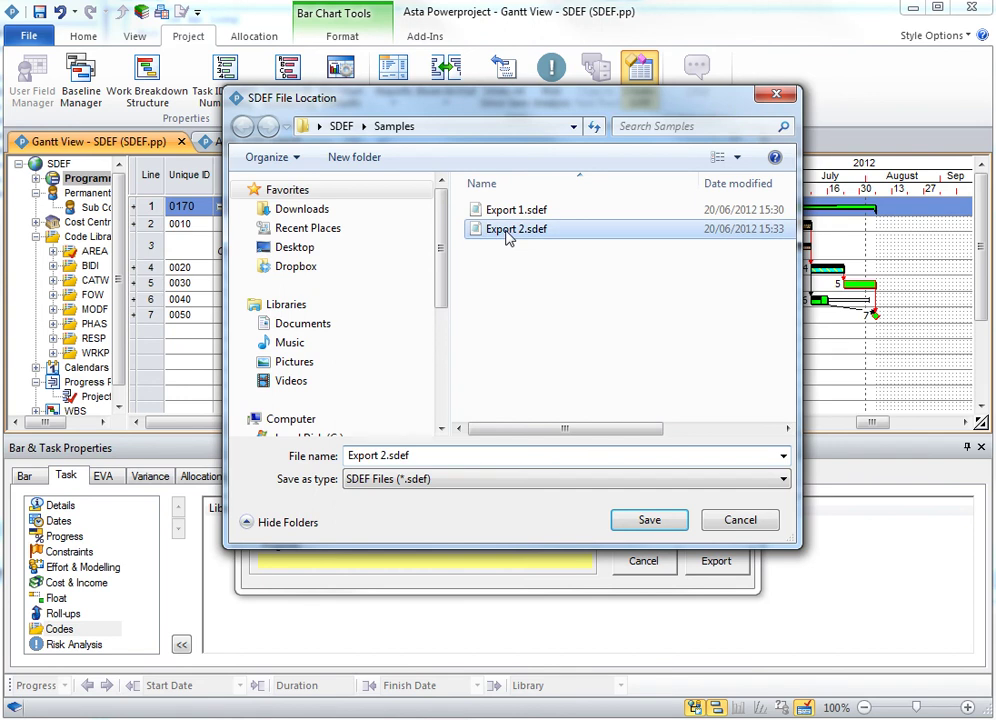
pyautogui.click(632, 527)
# - Assign the export libraries WRKP to Workers Per Day, RESP to Responsibility Code, AREA to Work Area Code, and MODF to Mod or Claim No
pyautogui.click(436, 318)
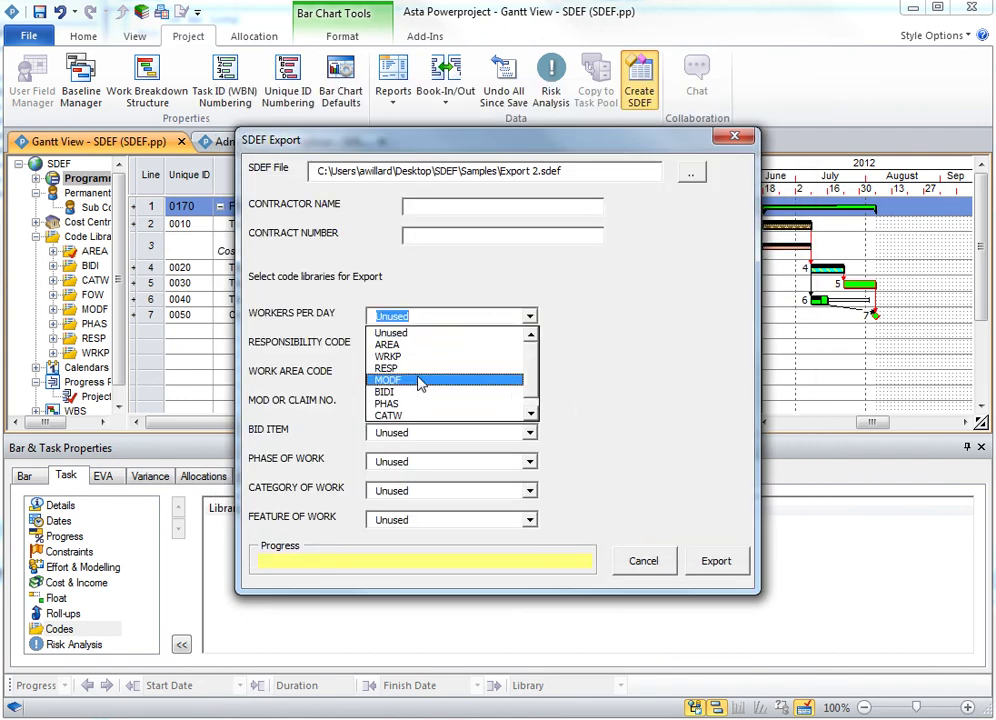
pyautogui.click(418, 357)
pyautogui.click(440, 345)
pyautogui.click(410, 397)
pyautogui.click(409, 375)
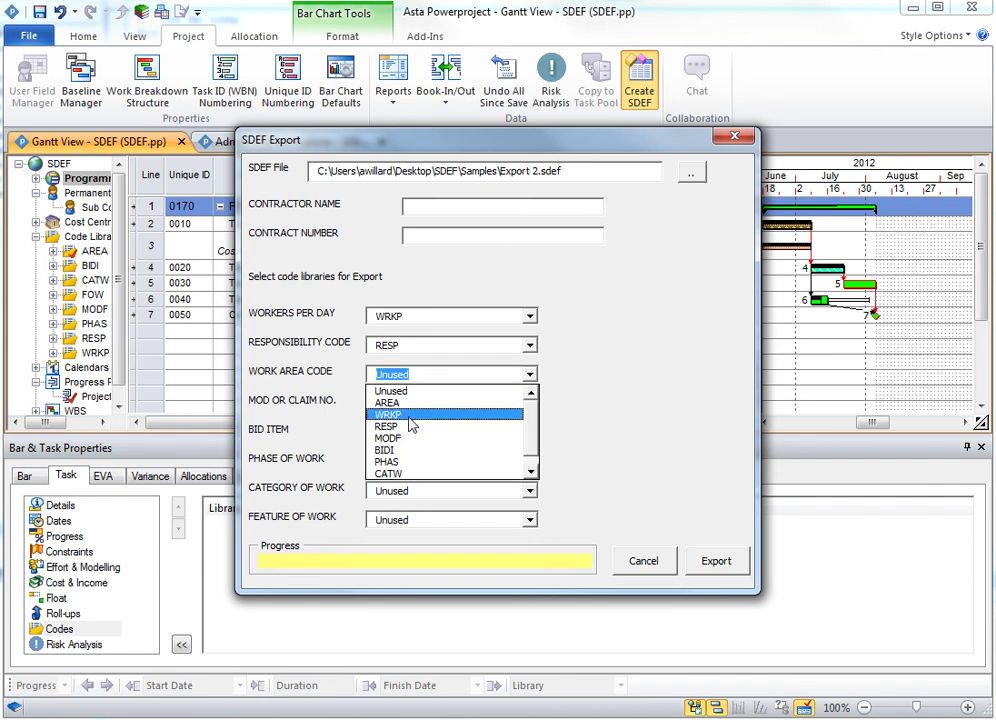
pyautogui.click(409, 403)
pyautogui.click(410, 404)
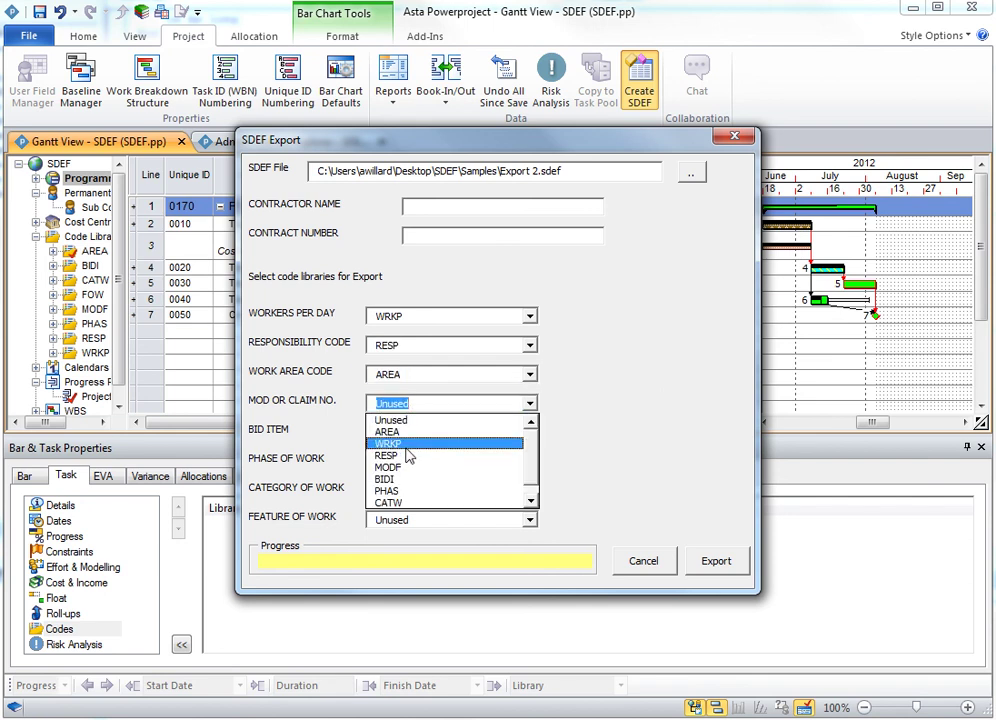
pyautogui.click(405, 467)
# - Assign BIDI to Bid Item, PHAS to Phase of Work, CATW to Category of Work and FOW to Feature of Work, and export the SDEF file
pyautogui.click(405, 433)
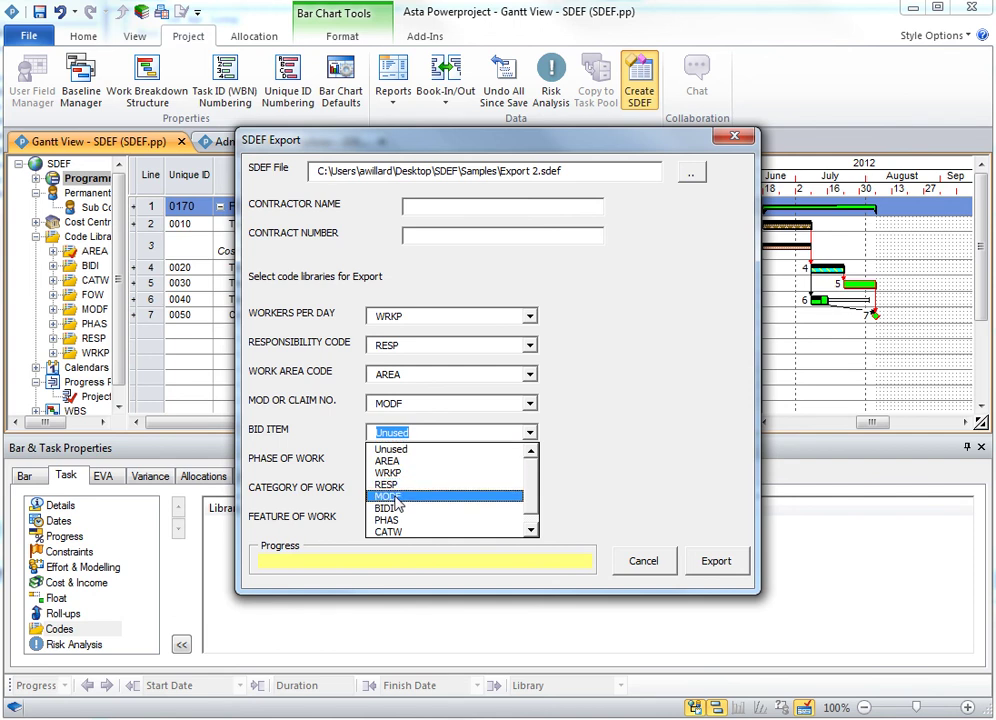
pyautogui.click(397, 509)
pyautogui.click(400, 461)
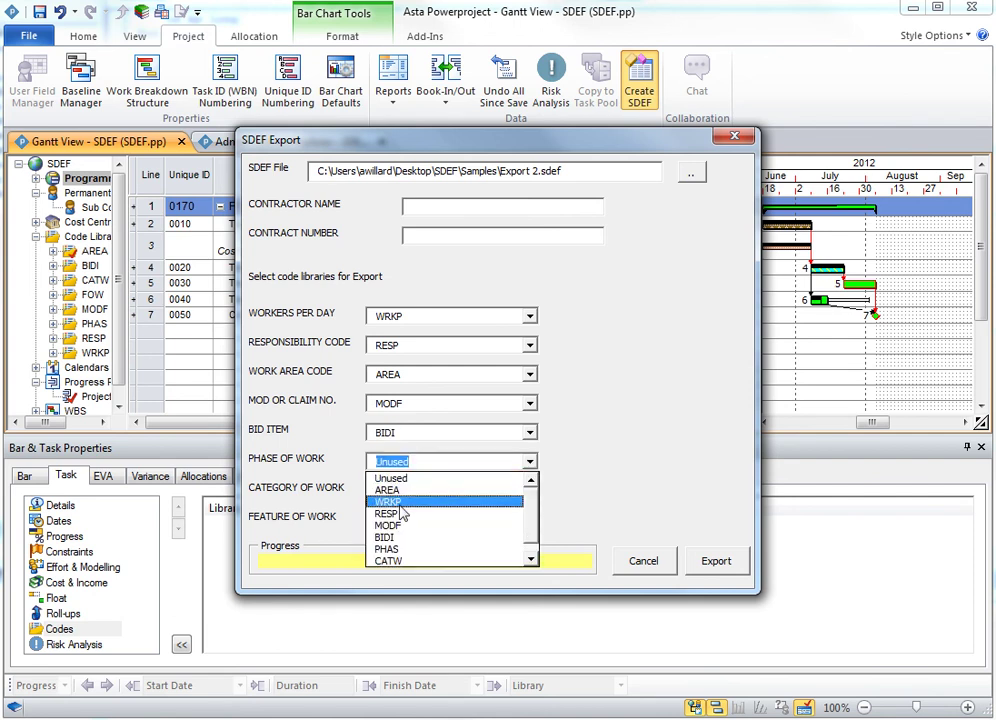
pyautogui.click(400, 550)
pyautogui.click(402, 492)
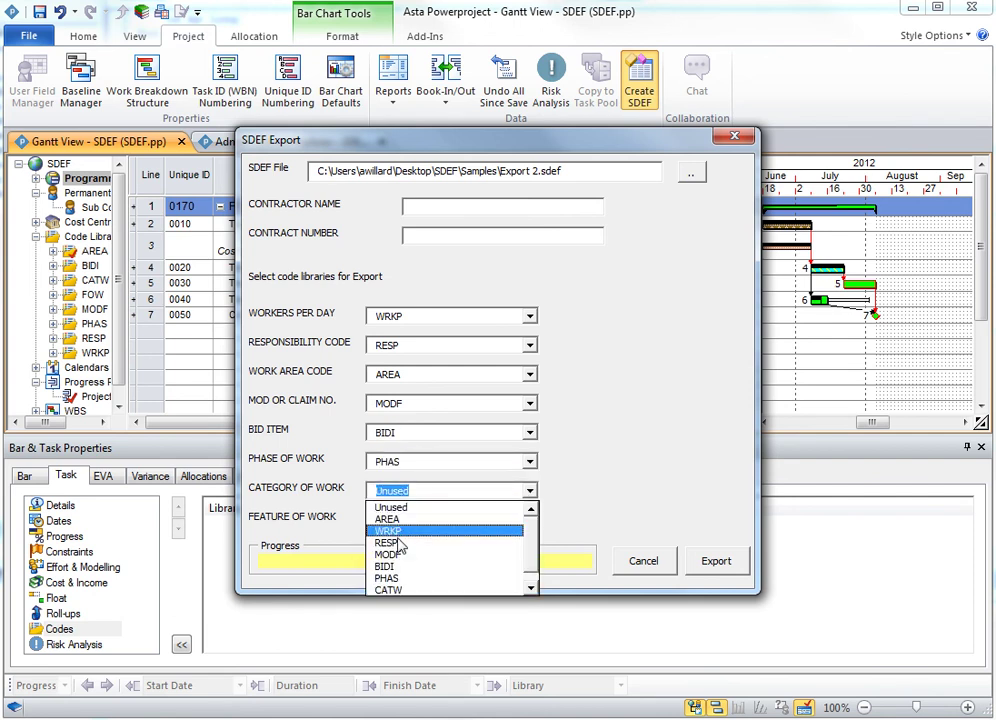
pyautogui.click(402, 589)
pyautogui.click(405, 526)
pyautogui.scroll(-1, 453, 612)
pyautogui.click(453, 619)
pyautogui.click(717, 563)
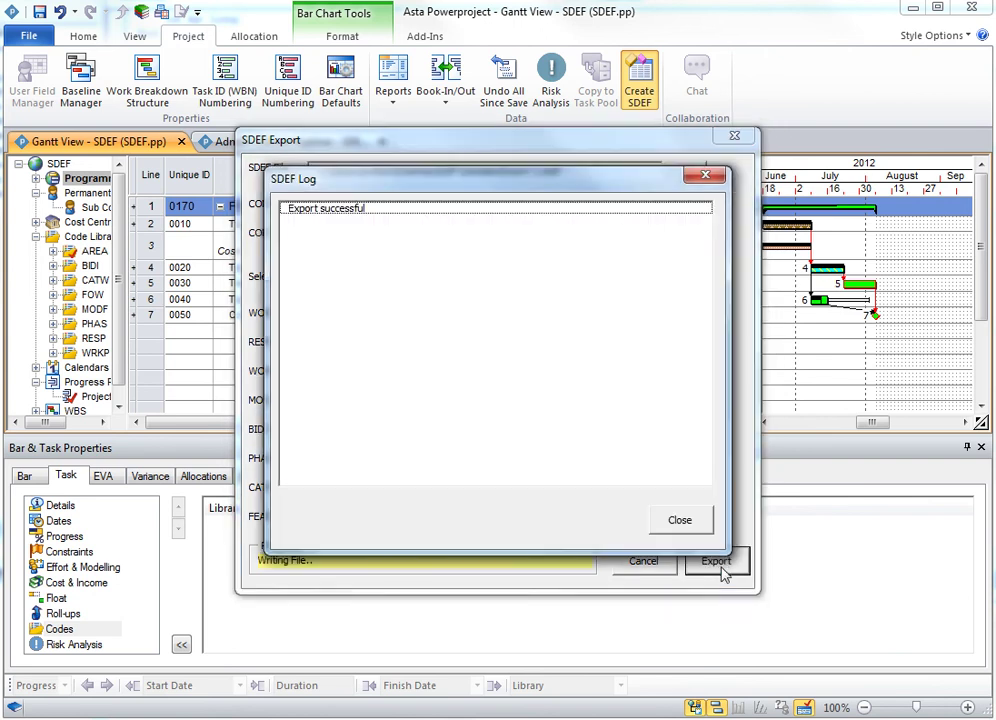
pyautogui.click(674, 521)
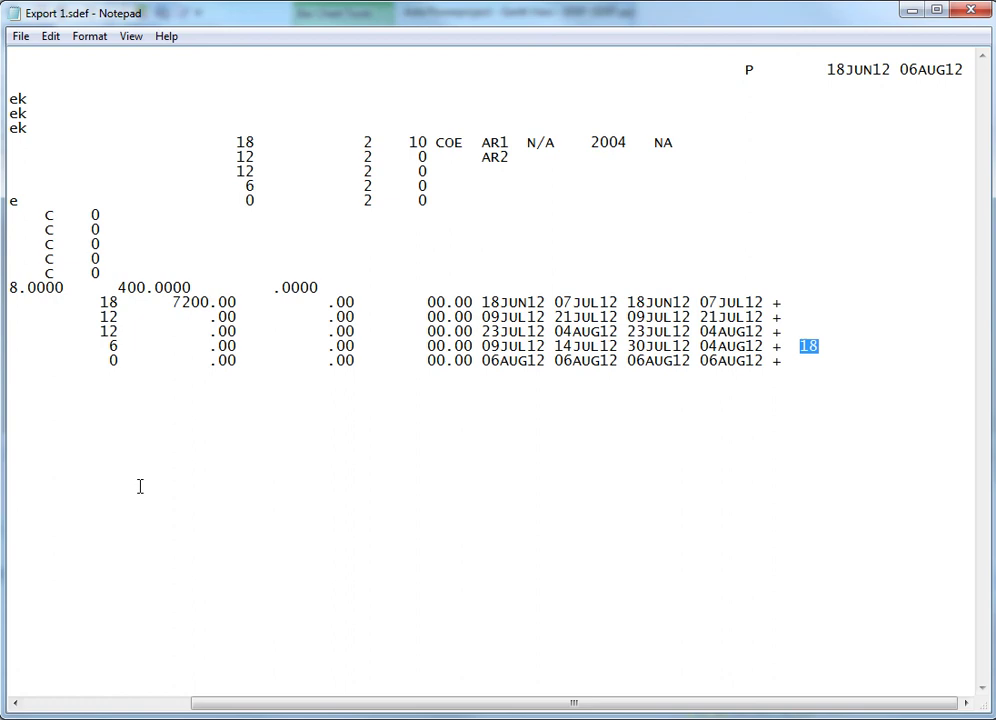
# - Switch to Notepad and open "Export 2.sdef" from the Samples folder, listing all file types
pyautogui.moveTo(225, 705); pyautogui.dragTo(73, 542)
pyautogui.click(22, 37)
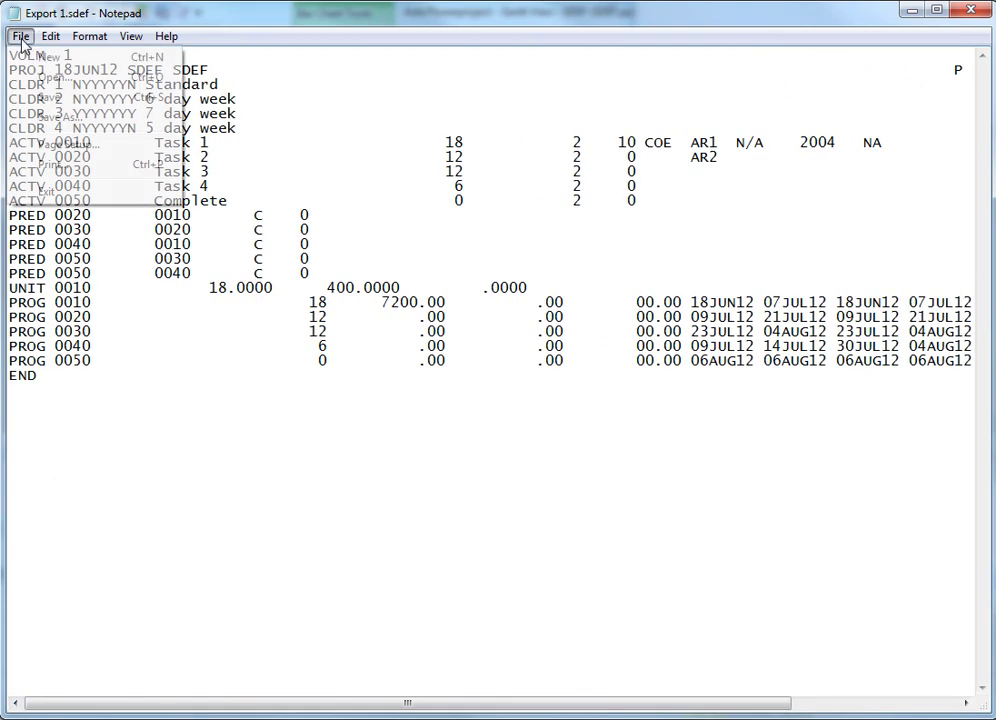
pyautogui.click(40, 70)
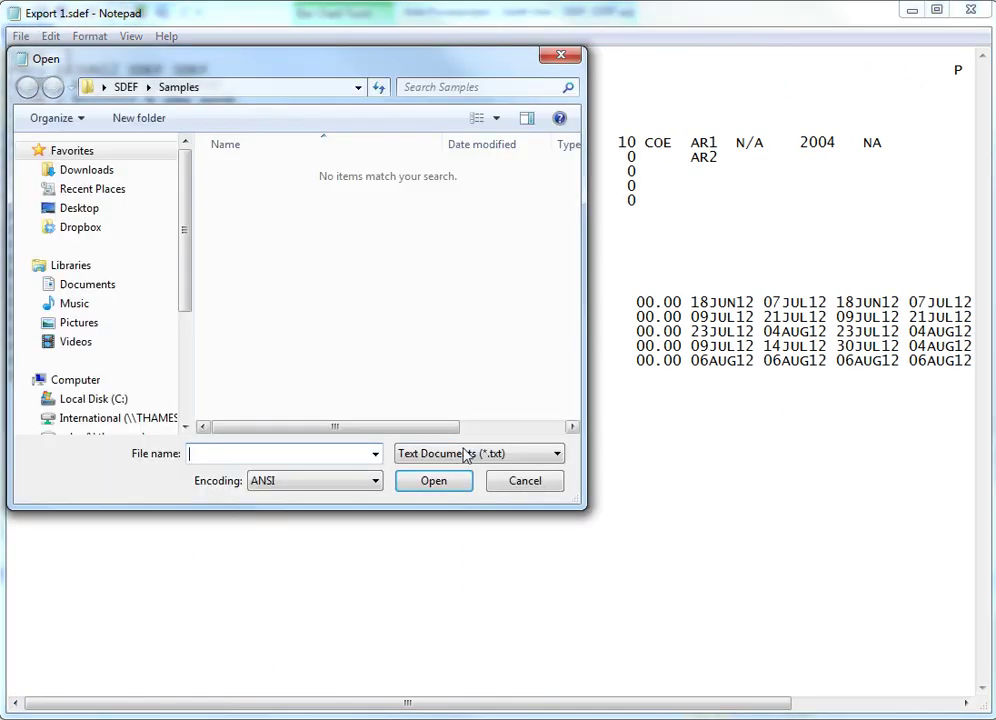
pyautogui.click(465, 453)
pyautogui.click(458, 484)
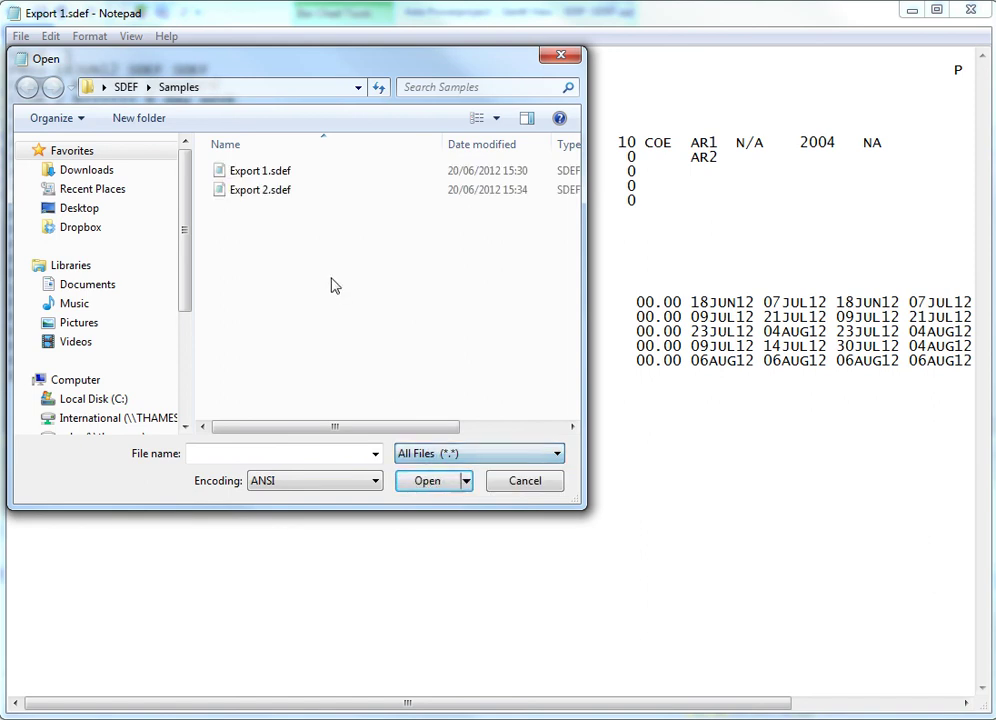
pyautogui.doubleClick(262, 190)
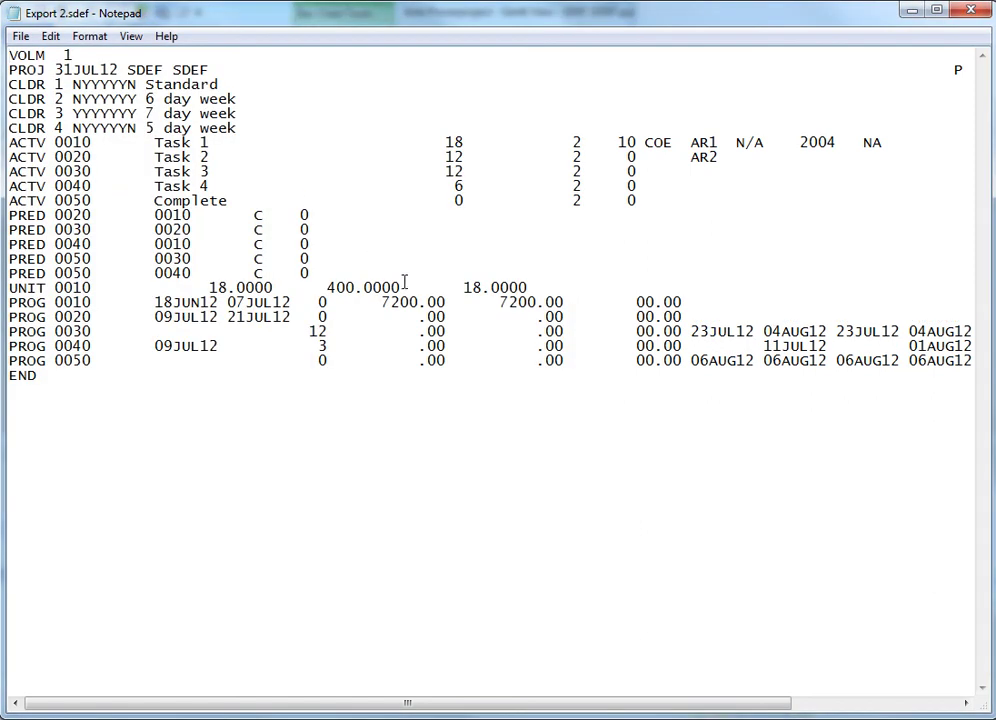
# - Examine the completed unit quantity and task progress lines in the updated SDEF text, comparing them with the Gantt chart
pyautogui.moveTo(464, 287); pyautogui.dragTo(533, 287)
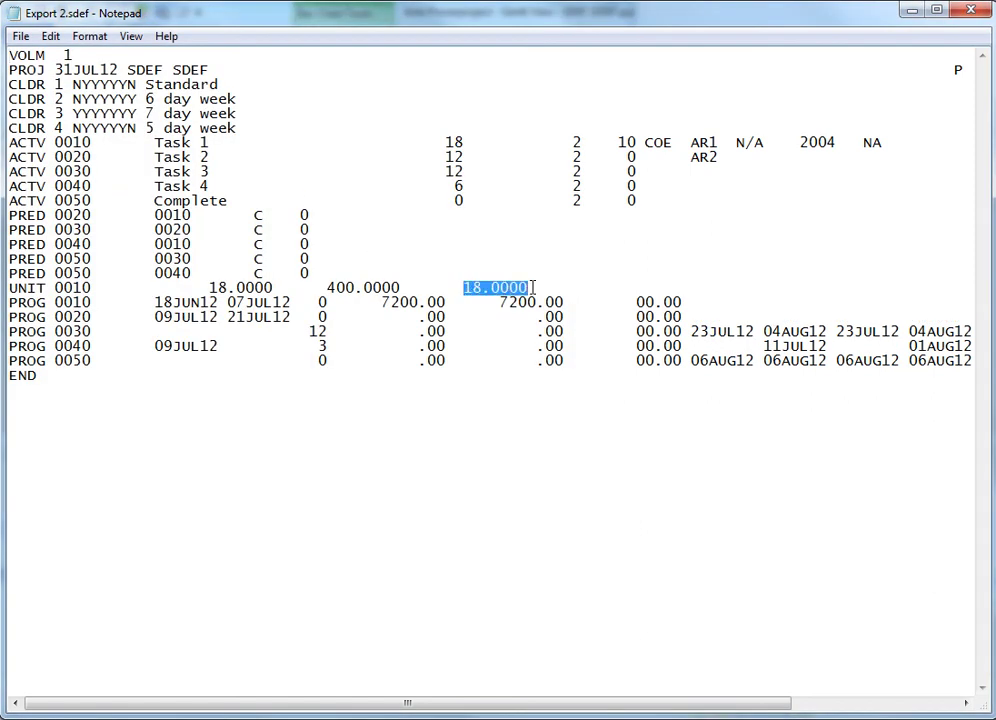
pyautogui.click(589, 433)
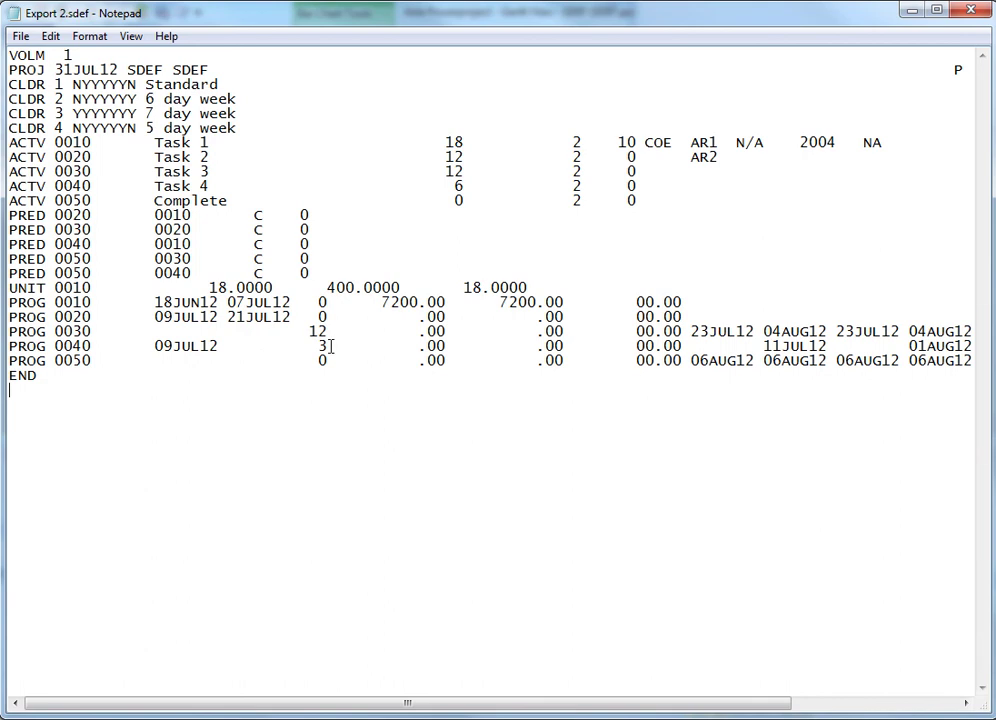
pyautogui.moveTo(525, 20); pyautogui.dragTo(545, 407)
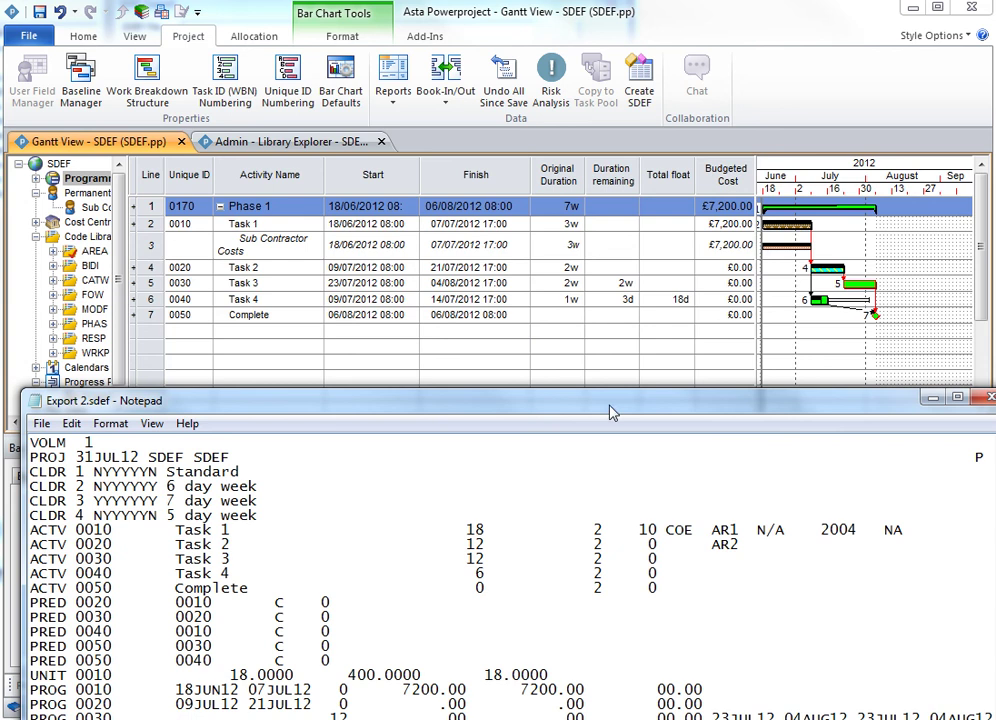
pyautogui.moveTo(600, 412); pyautogui.dragTo(583, 2)
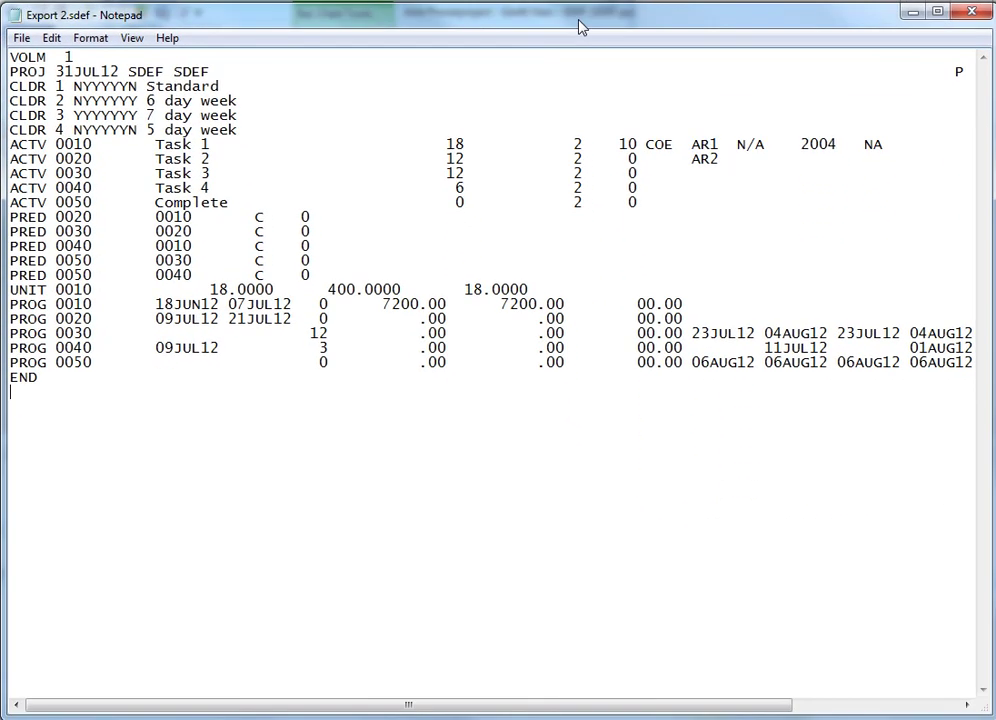